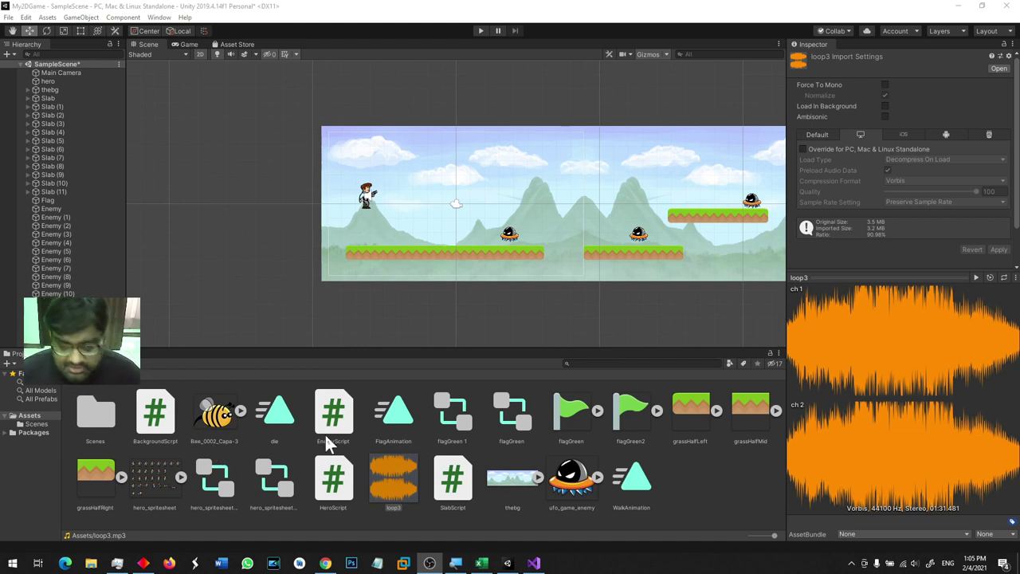
# Deselect the loop3 clip and show the grassHalfMid sprite's import settings in the Inspector.
pyautogui.click(737, 488)
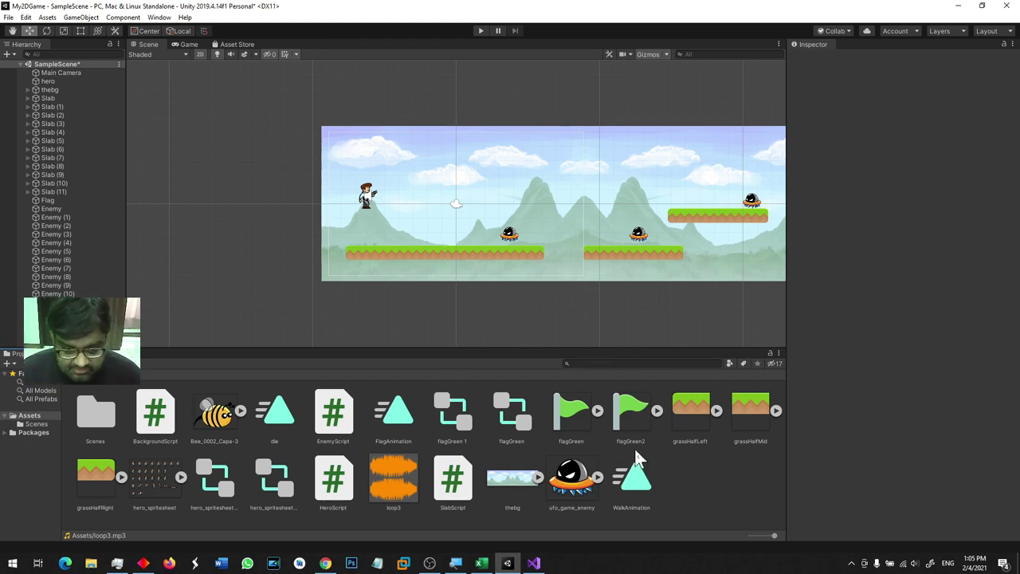
pyautogui.click(750, 408)
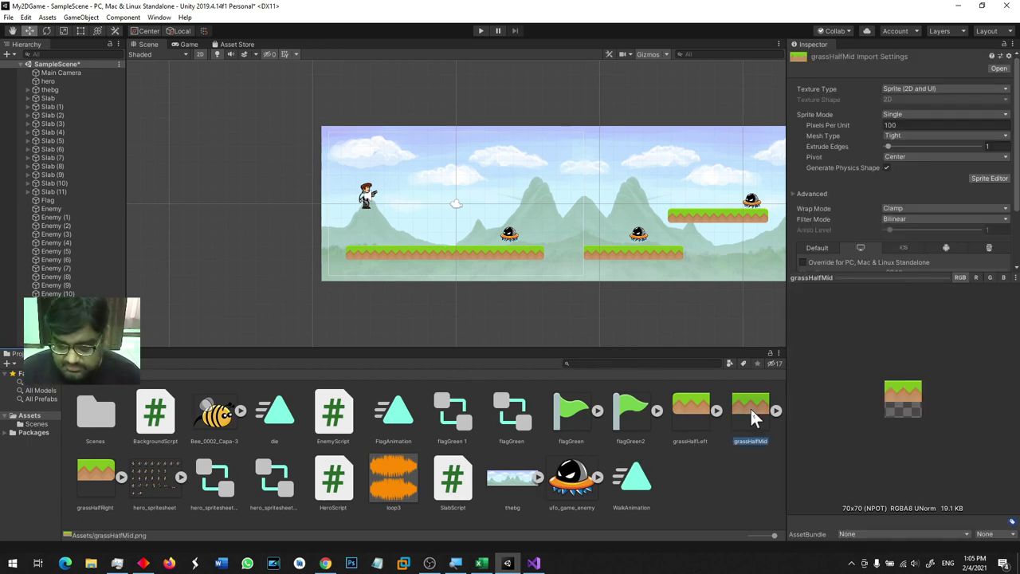
# Frame the hero in the Scene view, then place the thebg background and undo it.
pyautogui.doubleClick(63, 80)
pyautogui.scroll(-5, 491, 228)
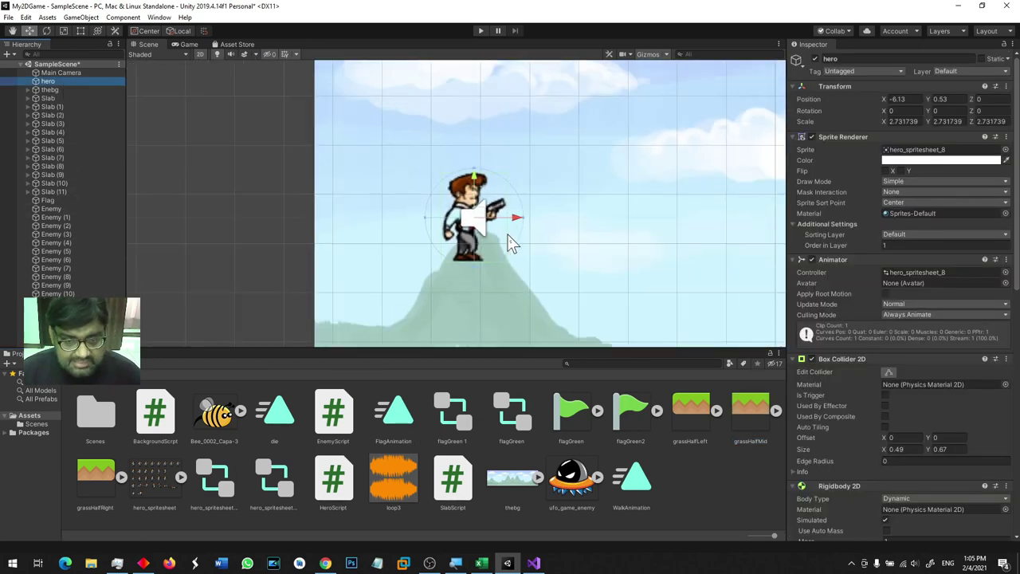
pyautogui.moveTo(608, 283); pyautogui.dragTo(515, 266, button='middle')
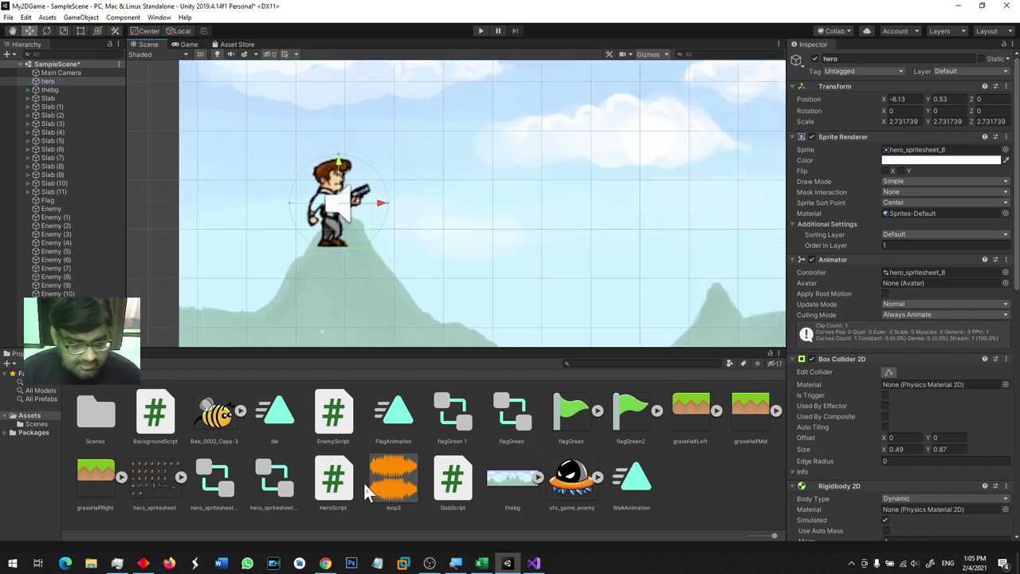
pyautogui.click(99, 421)
pyautogui.doubleClick(99, 420)
pyautogui.click(34, 414)
pyautogui.moveTo(513, 479); pyautogui.dragTo(502, 215)
pyautogui.hotkey('ctrl', 'z')
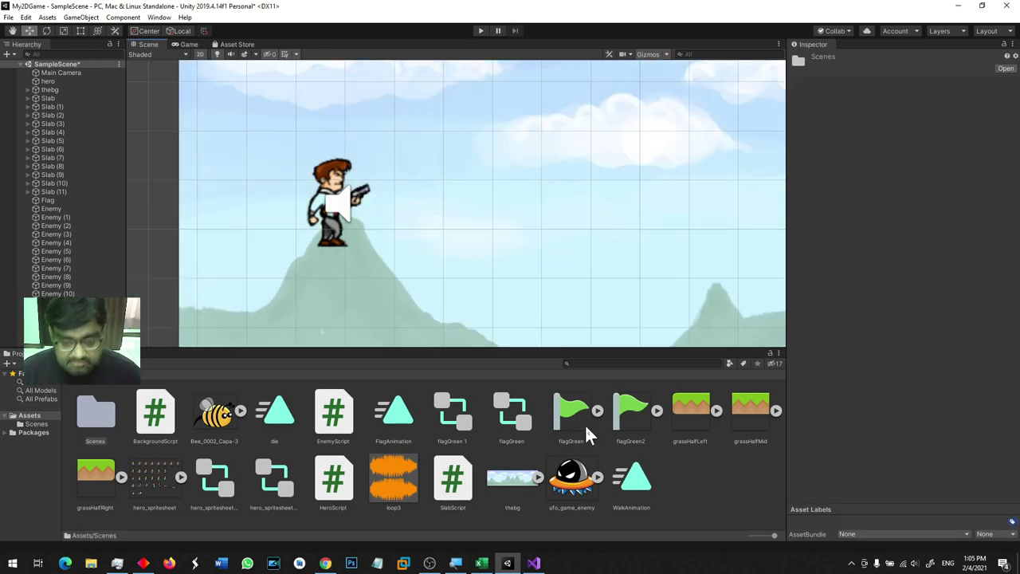
# Drop a grassHalfLeft sprite beside the hero and set its Order in Layer to 2.
pyautogui.moveTo(678, 442)
pyautogui.mouseDown()
pyautogui.moveTo(414, 215)
pyautogui.moveTo(434, 231)
pyautogui.mouseUp()
pyautogui.scroll(-3, 473, 273)
pyautogui.click(896, 245)
pyautogui.write('2')
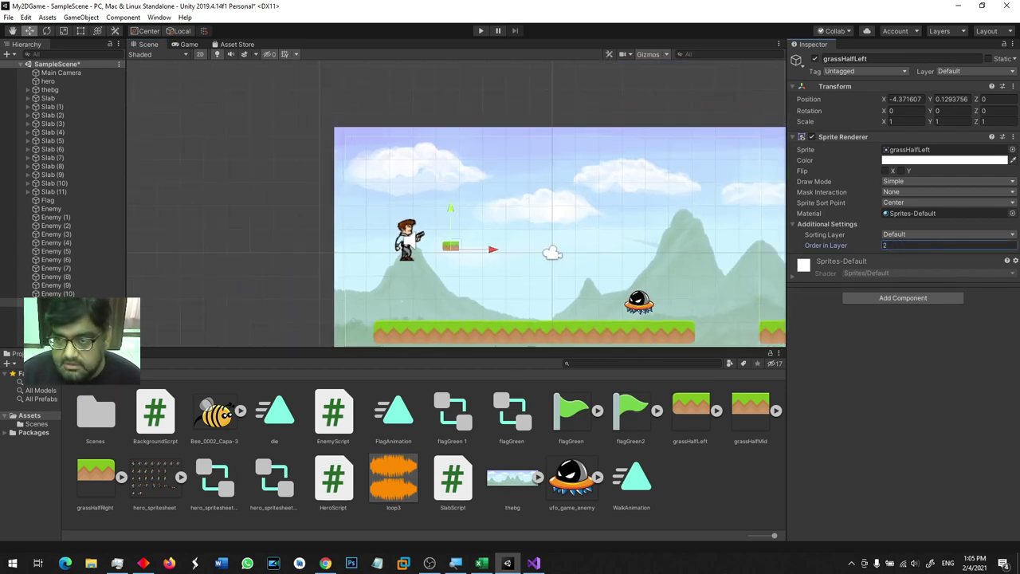
pyautogui.click(924, 161)
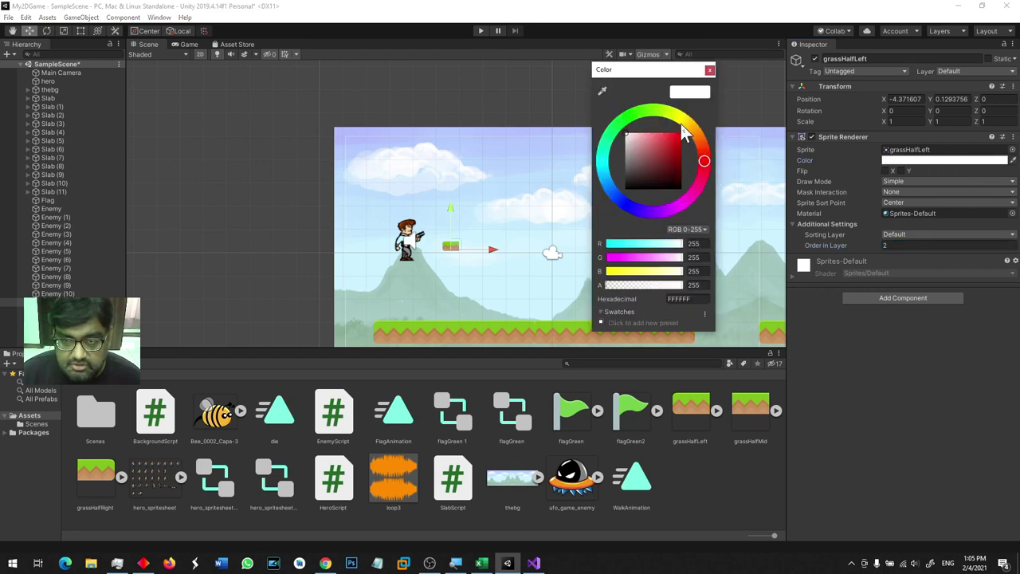
# Tint the grassHalfLeft sprite magenta (D92AB6) and scale it down to about 0.32.
pyautogui.moveTo(666, 120)
pyautogui.mouseDown()
pyautogui.moveTo(692, 130)
pyautogui.moveTo(612, 211)
pyautogui.mouseUp()
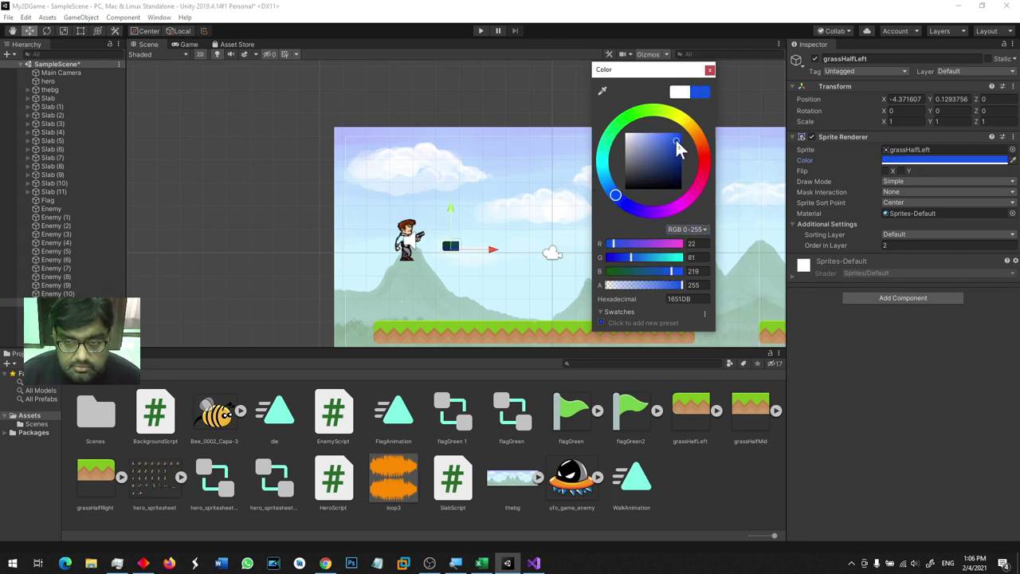
pyautogui.moveTo(611, 211); pyautogui.dragTo(690, 207)
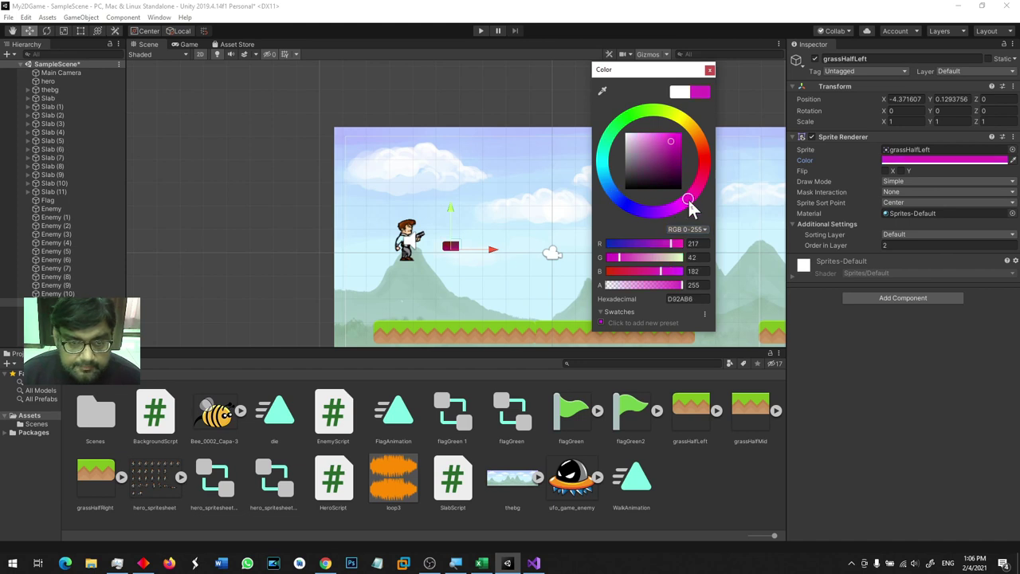
pyautogui.press('t')
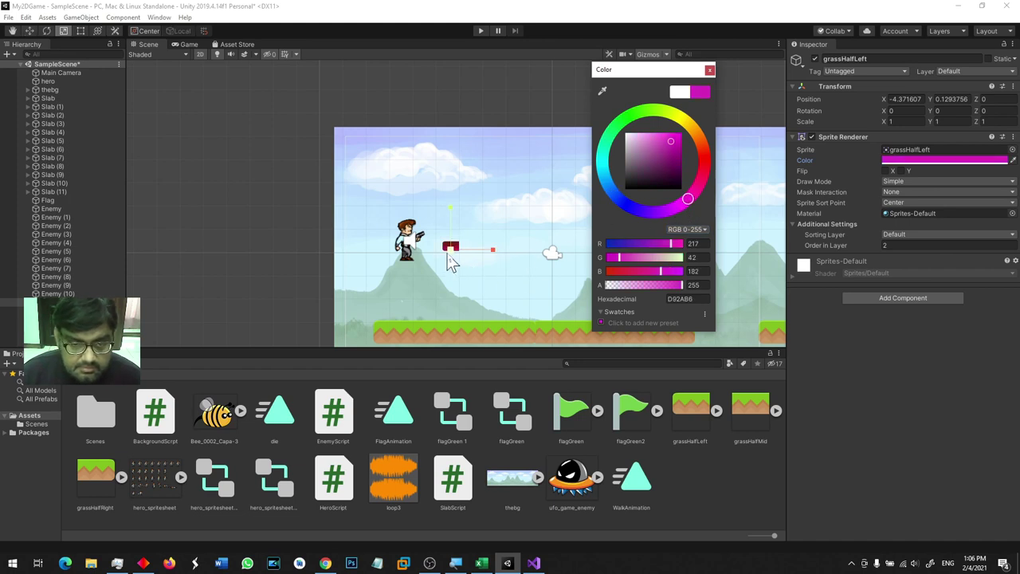
pyautogui.click(458, 253)
pyautogui.moveTo(456, 249); pyautogui.dragTo(425, 266)
# Frame the magenta sprite and flatten it vertically into a thin bar.
pyautogui.press('f')
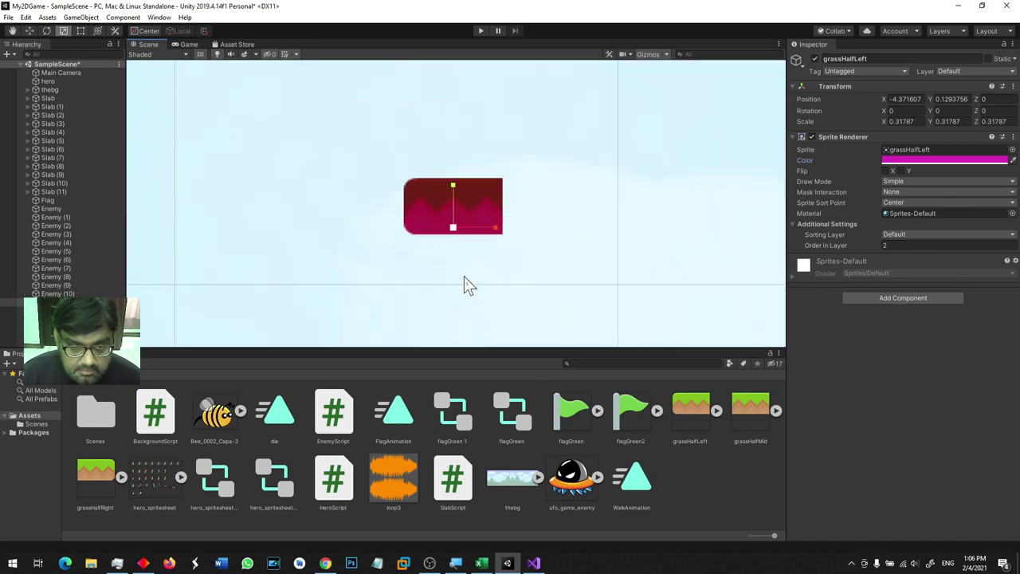
pyautogui.scroll(-5, 477, 277)
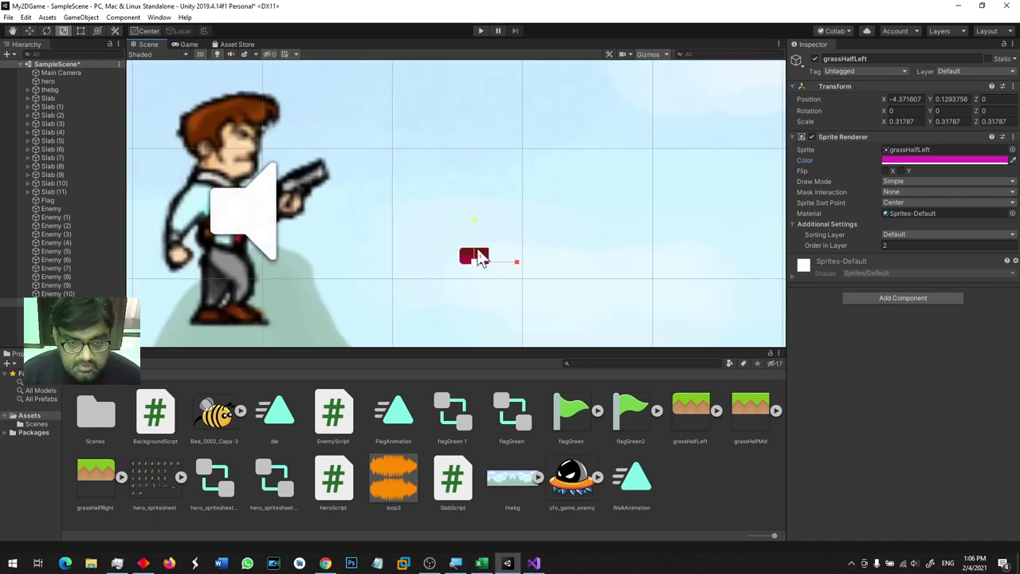
pyautogui.moveTo(477, 226)
pyautogui.mouseDown()
pyautogui.moveTo(479, 250)
pyautogui.moveTo(476, 213)
pyautogui.mouseUp()
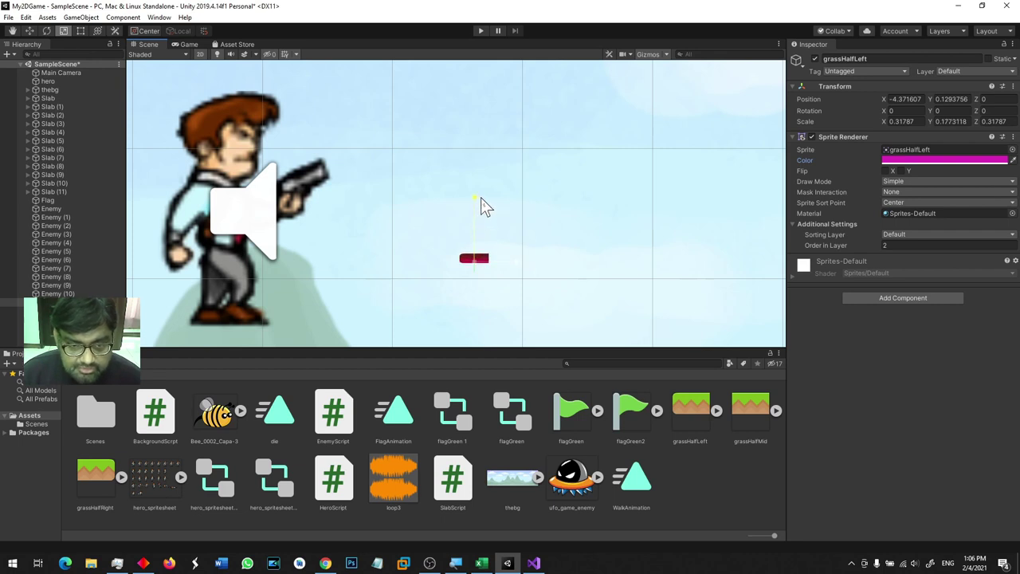
# Lower the bar, enlarge it slightly, and slide it right of the hero to (-3.29, -1.29).
pyautogui.scroll(-2, 577, 268)
pyautogui.scroll(-3, 577, 275)
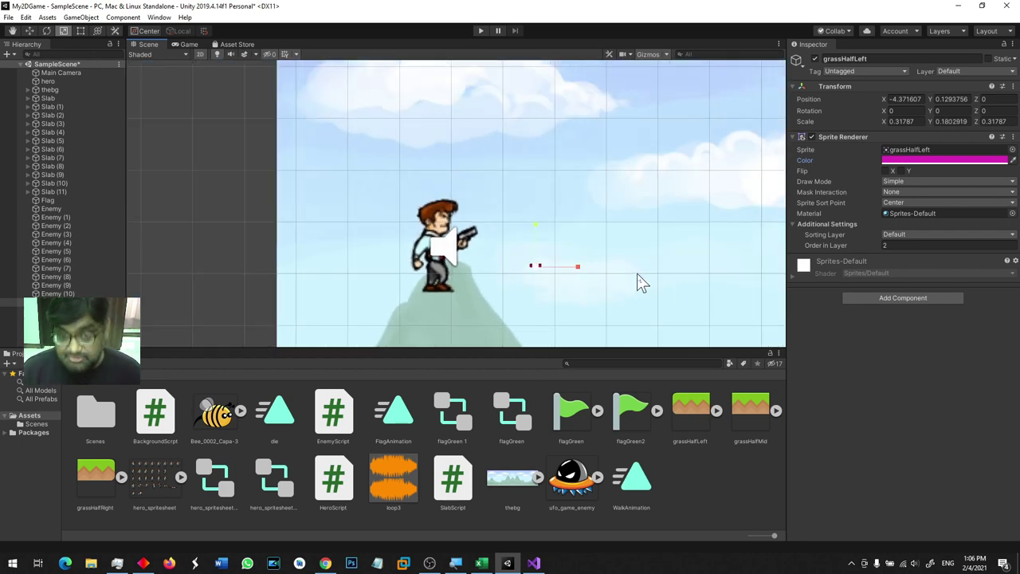
pyautogui.moveTo(616, 255); pyautogui.dragTo(522, 133, button='middle')
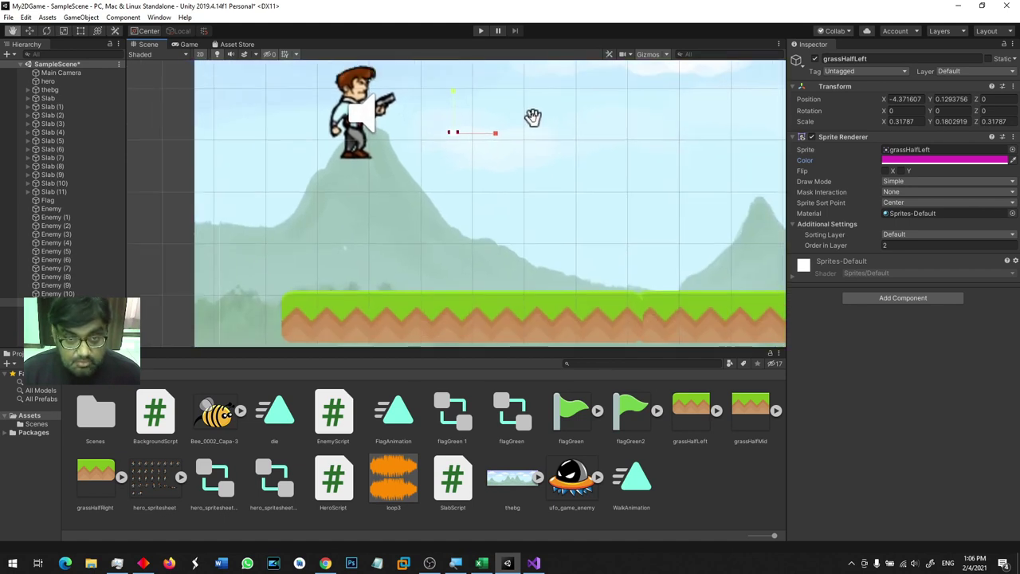
pyautogui.press('w')
pyautogui.moveTo(462, 96)
pyautogui.mouseDown()
pyautogui.moveTo(462, 165)
pyautogui.moveTo(461, 155)
pyautogui.mouseUp()
pyautogui.press('t')
pyautogui.moveTo(472, 200); pyautogui.dragTo(482, 187)
pyautogui.press('w')
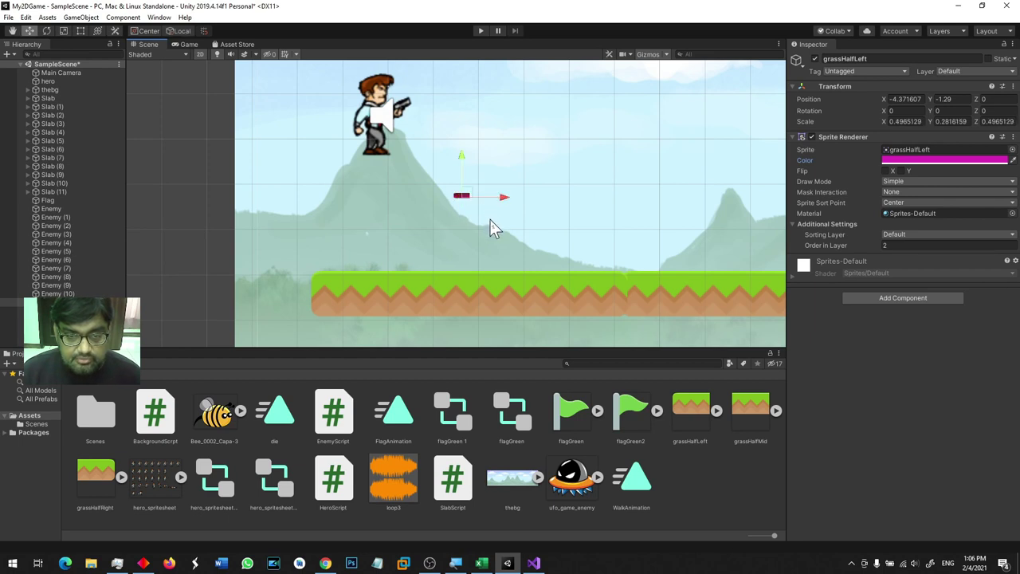
pyautogui.moveTo(503, 197); pyautogui.dragTo(859, 196)
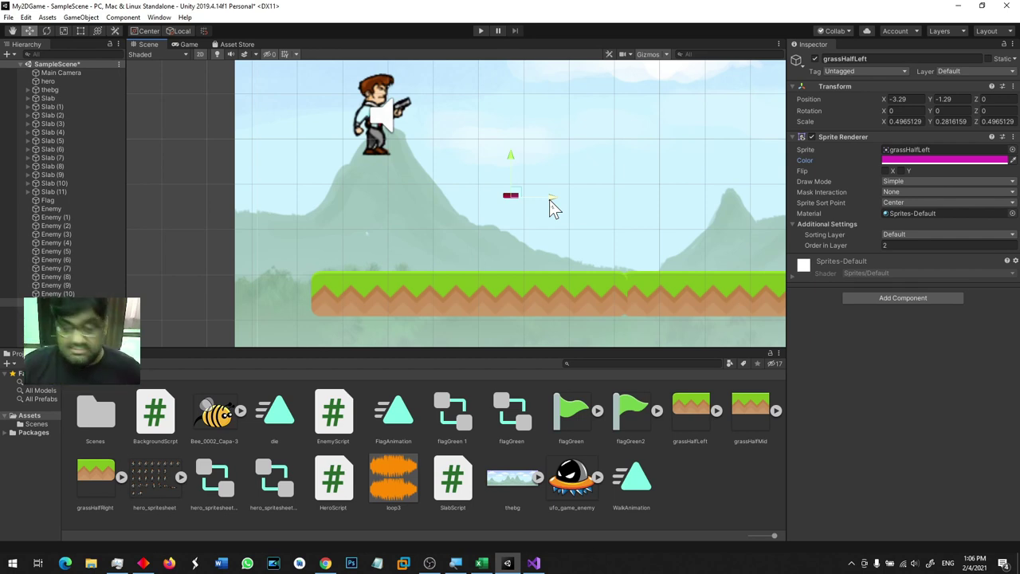
# Create a new script named Bullet and attach it to the magenta grassHalfLeft bar.
pyautogui.click(561, 314)
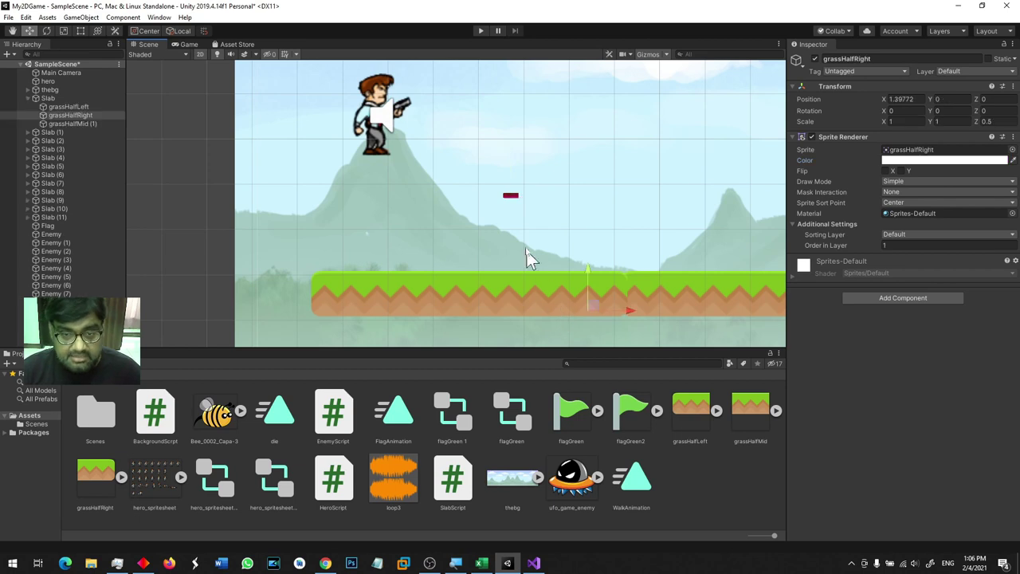
pyautogui.click(515, 201)
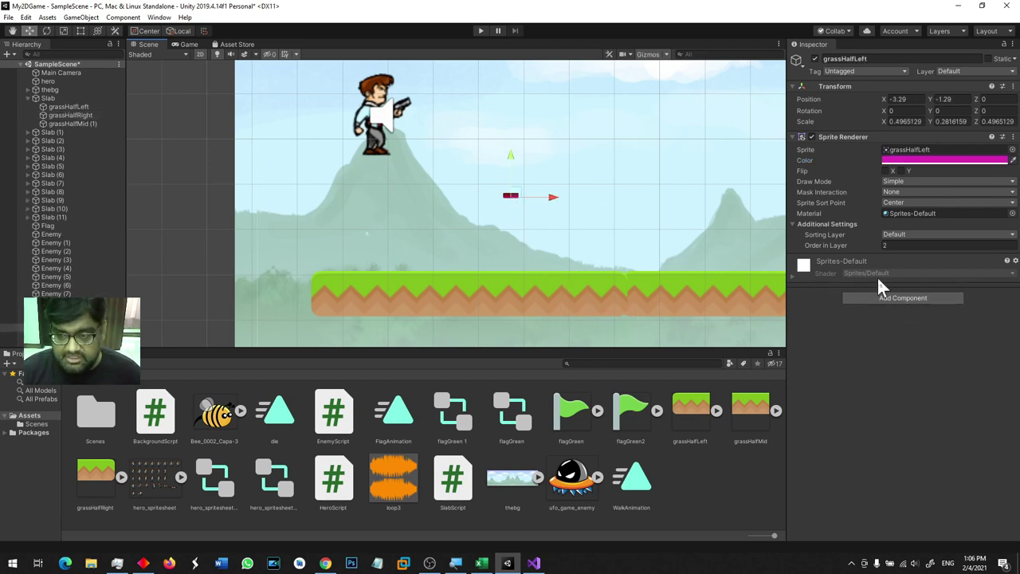
pyautogui.click(892, 301)
pyautogui.write('Bullet')
pyautogui.press('Return')
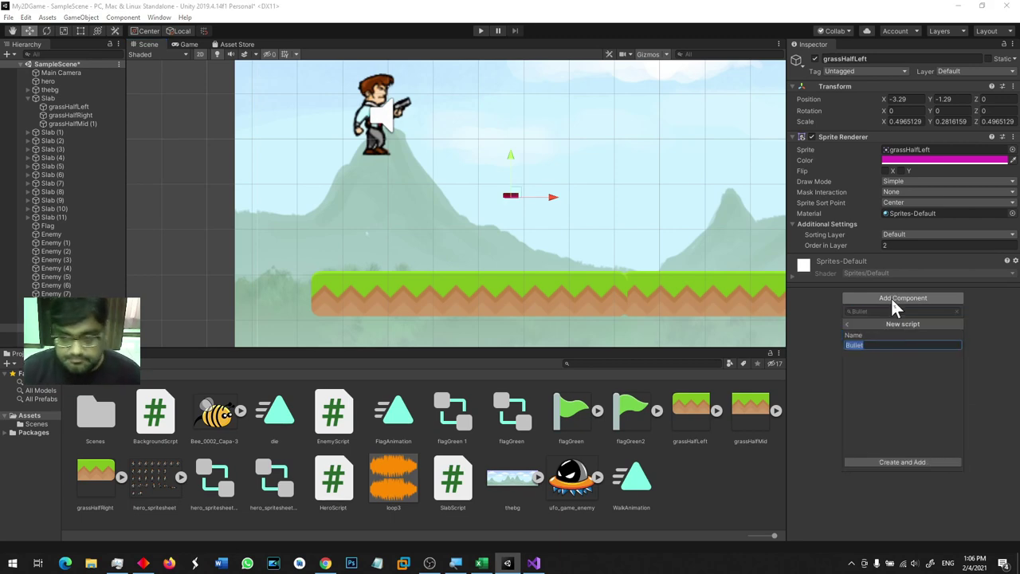
pyautogui.hotkey('alt', 'Tab')
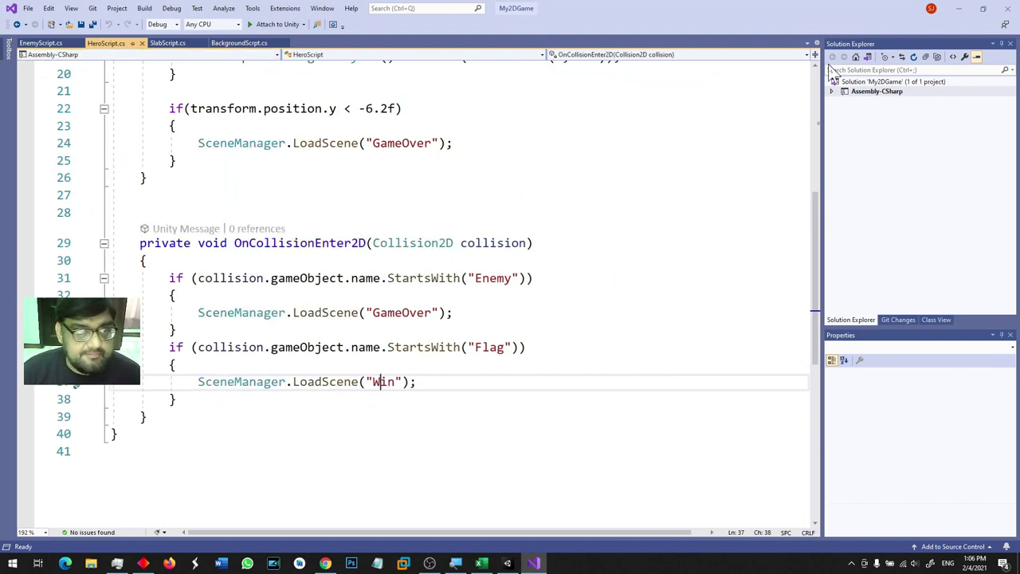
# Write transform.Translate(0.1f, 0, 0); in Bullet's Update(), save it, and return to Unity.
pyautogui.click(959, 9)
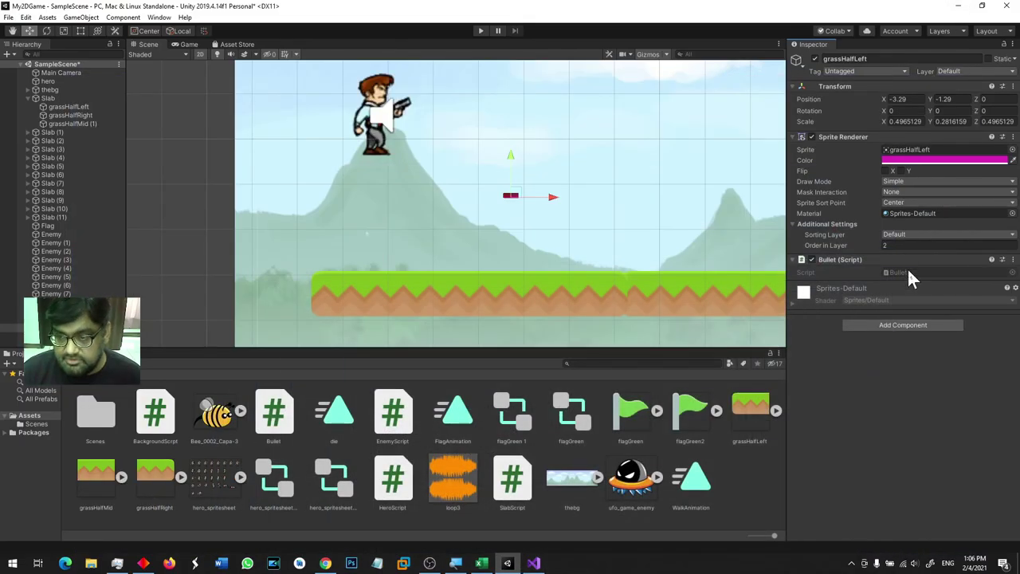
pyautogui.doubleClick(907, 273)
pyautogui.click(266, 368)
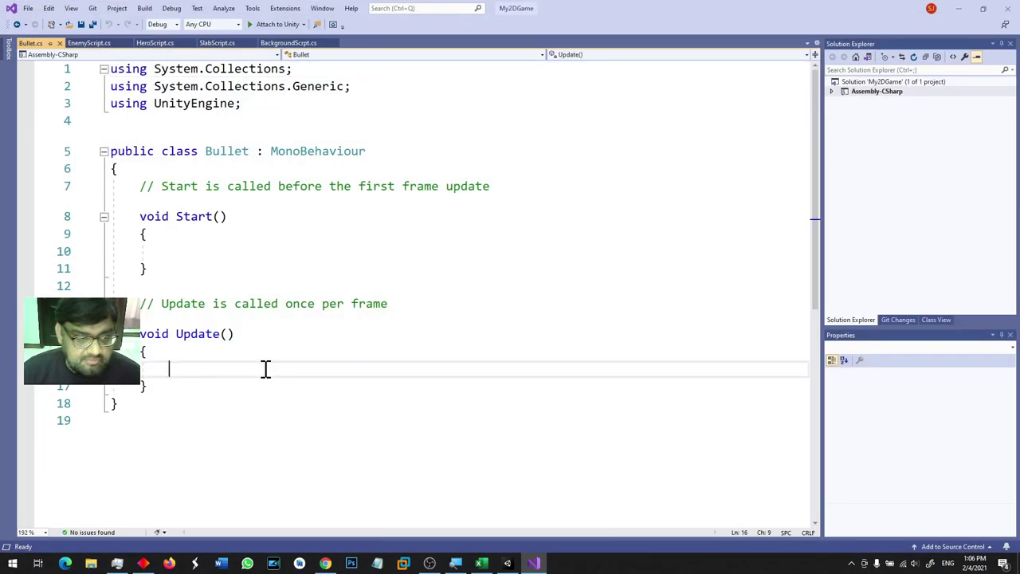
pyautogui.write('tr.Tra')
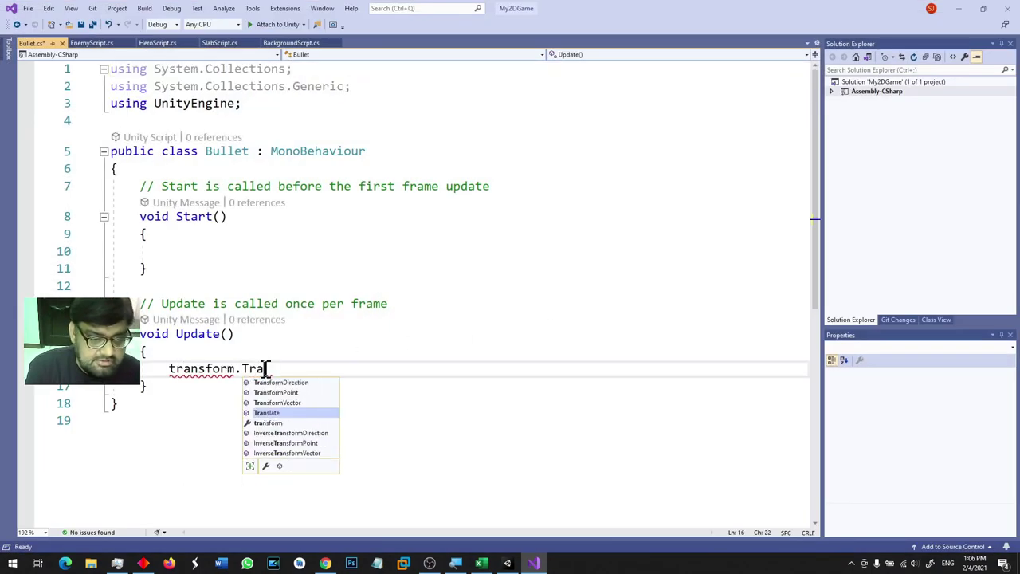
pyautogui.press('Tab')
pyautogui.write('(')
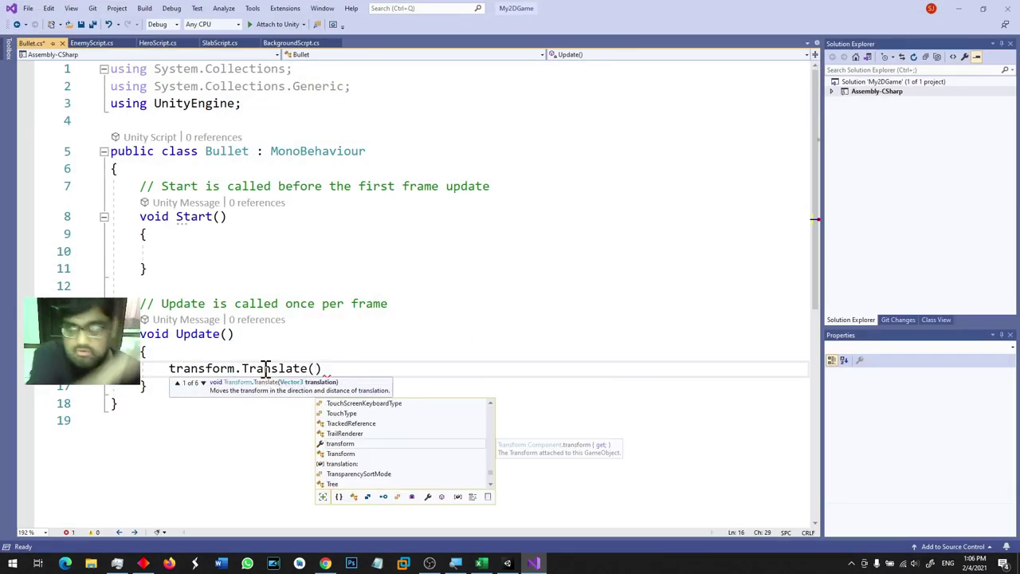
pyautogui.write('+')
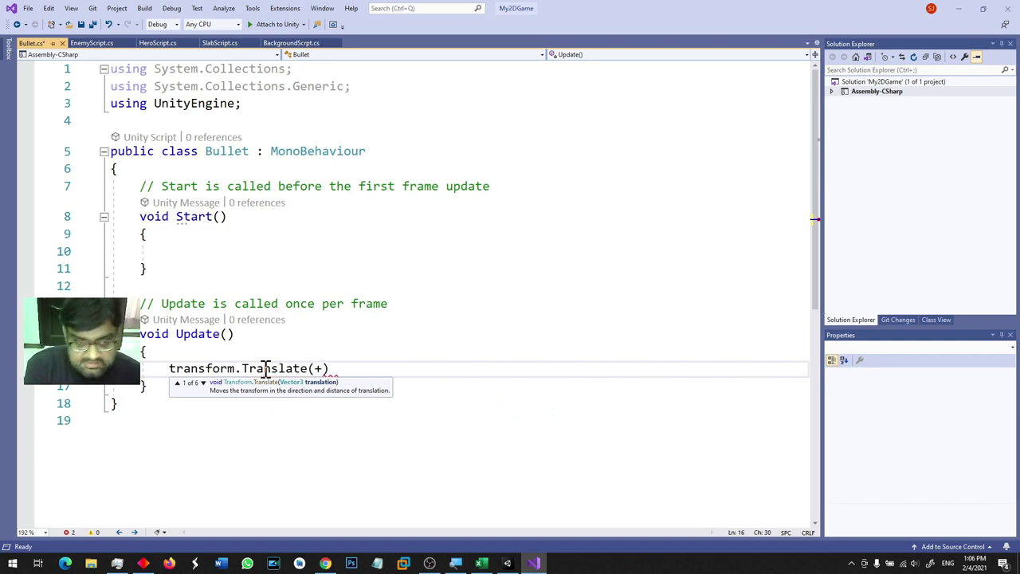
pyautogui.press('BackSpace')
pyautogui.write('0.1f')
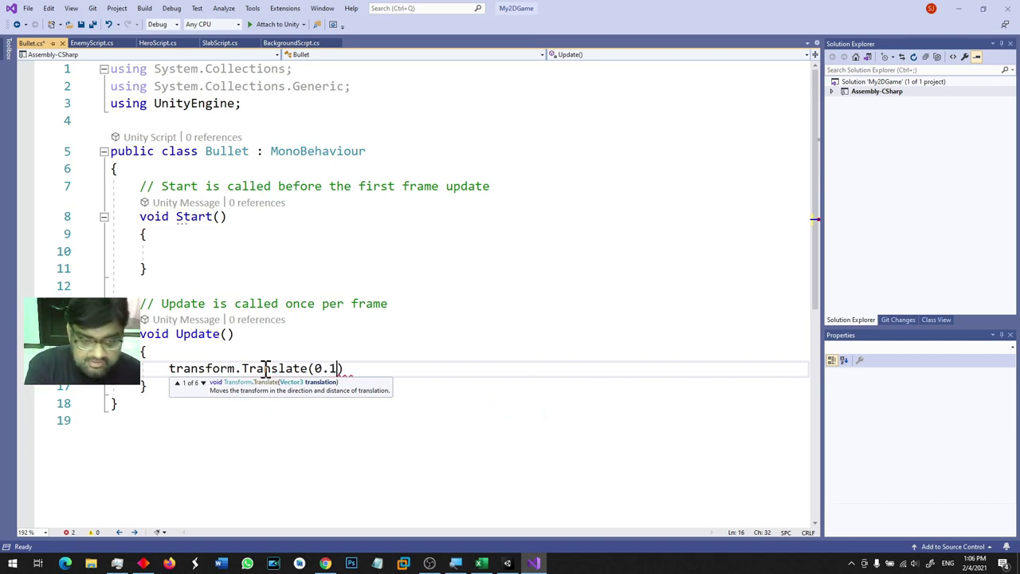
pyautogui.write(', 0')
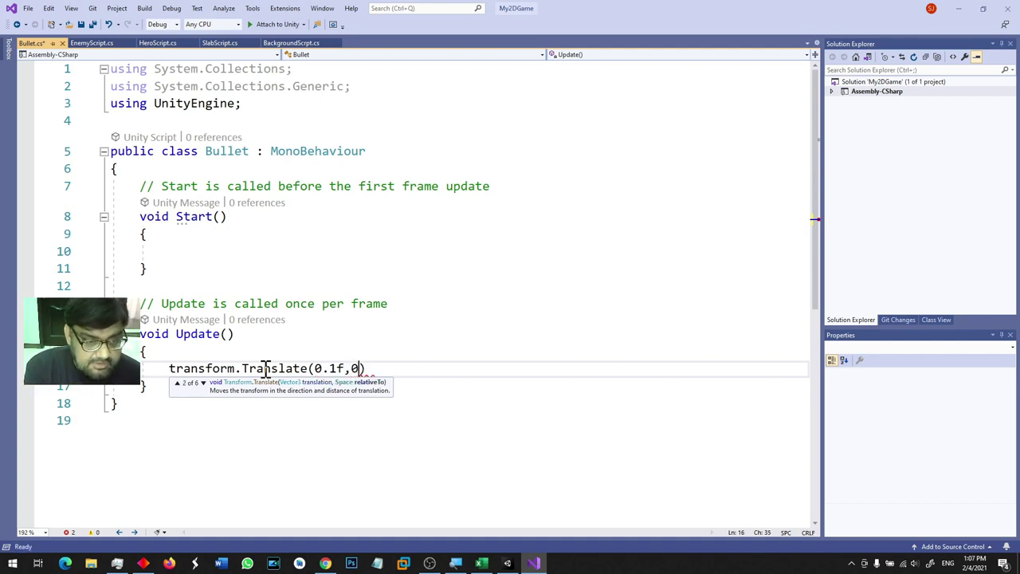
pyautogui.write(', 0);')
pyautogui.press('Return')
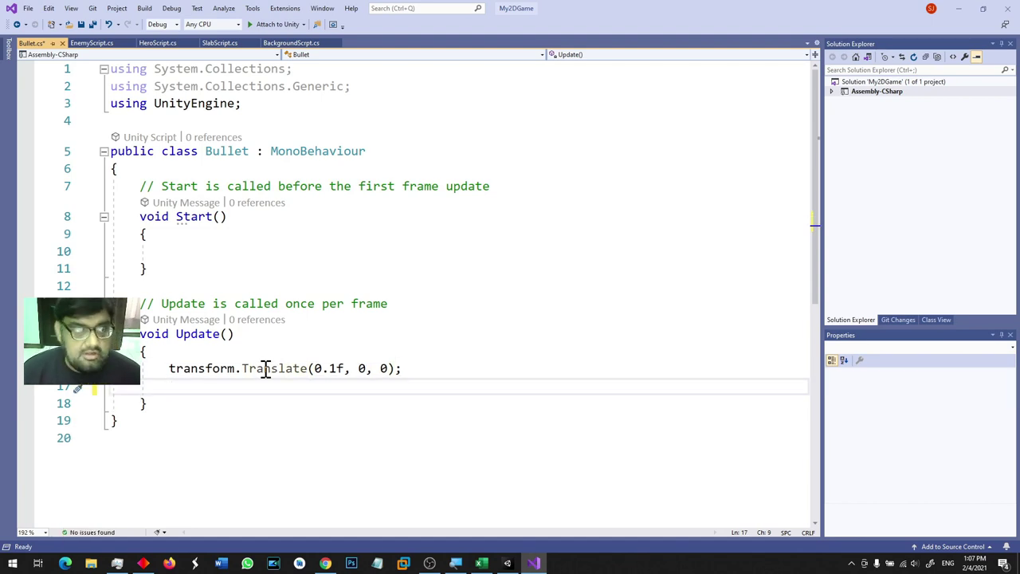
pyautogui.hotkey('ctrl', 's')
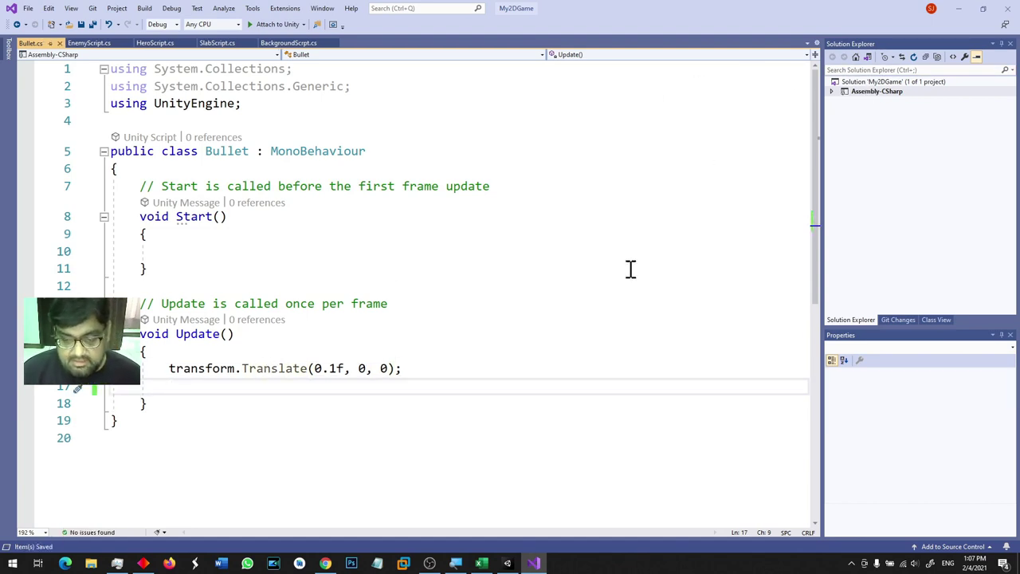
pyautogui.click(507, 562)
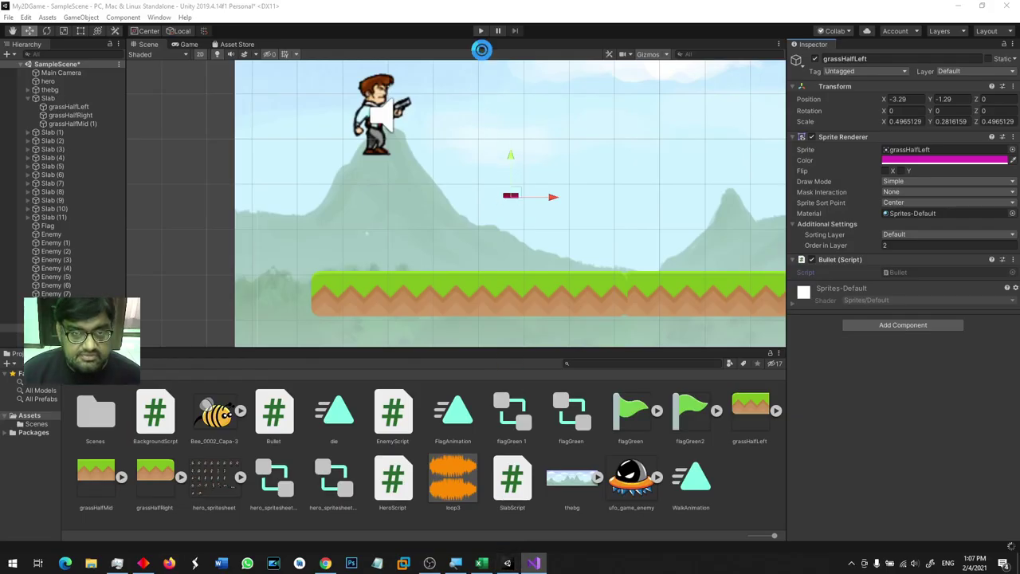
# Frame the whole level and run a quick Play-mode test of the sliding bullet.
pyautogui.scroll(-3, 487, 199)
pyautogui.scroll(-3, 498, 202)
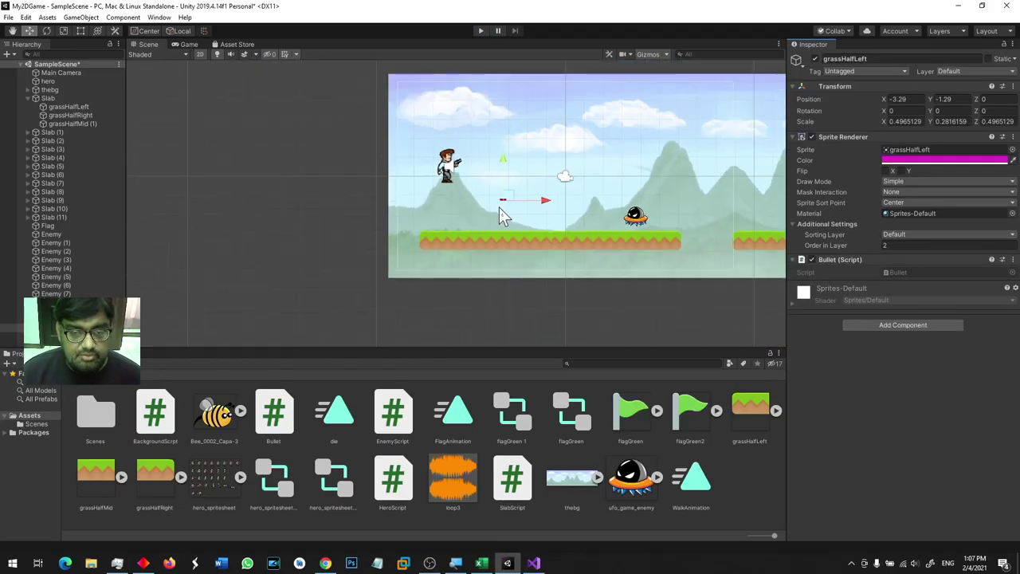
pyautogui.moveTo(500, 200); pyautogui.dragTo(431, 271, button='middle')
pyautogui.click(481, 35)
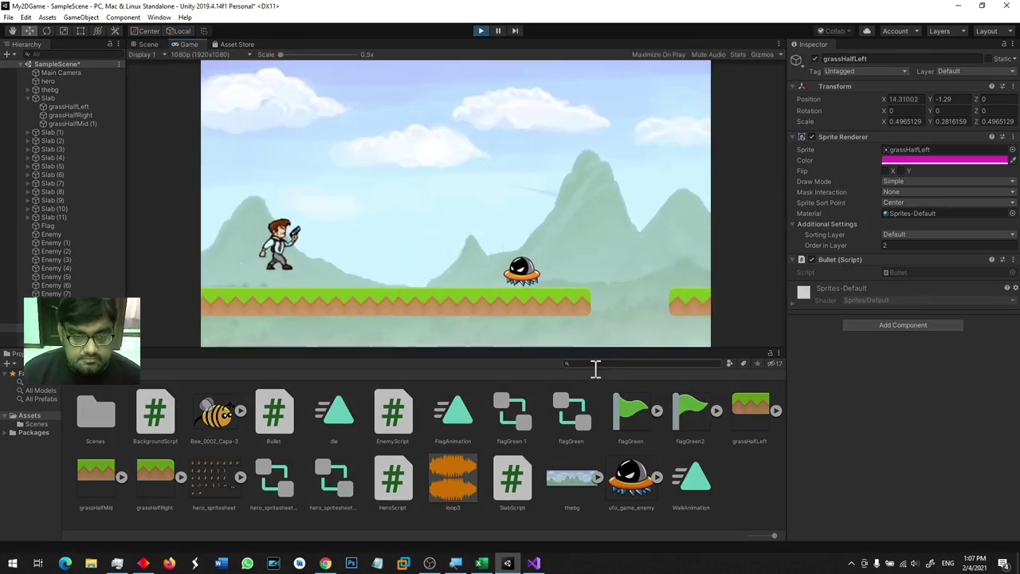
pyautogui.click(481, 31)
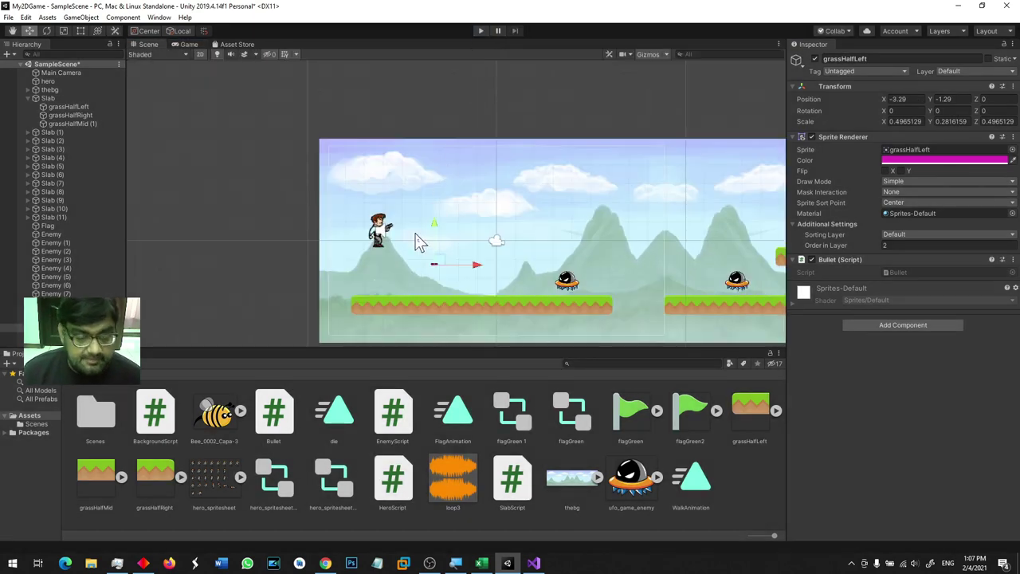
pyautogui.click(918, 329)
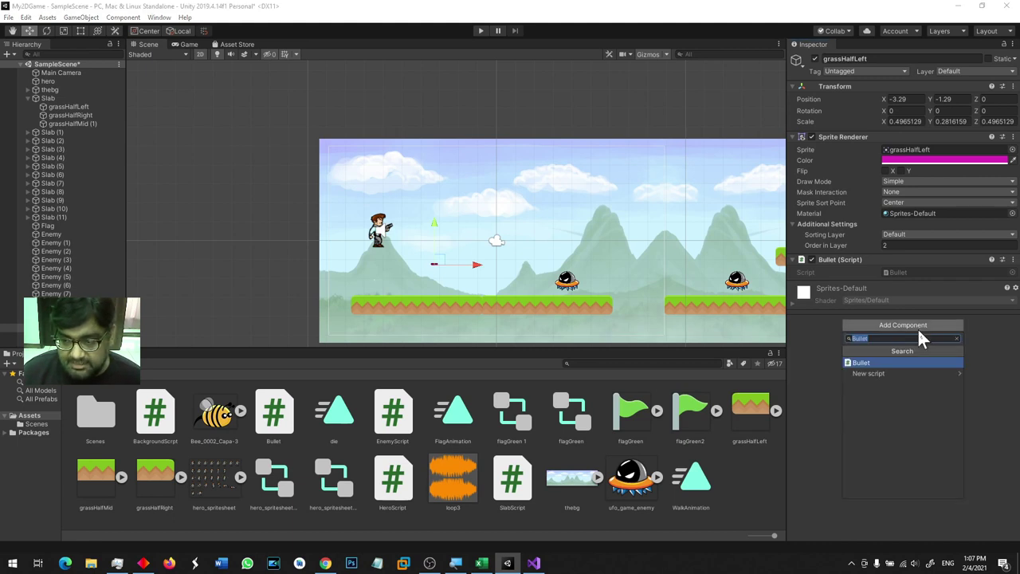
# Add a Box Collider 2D to the bullet, lower it to Y -2.19, and play-test again.
pyautogui.write('box')
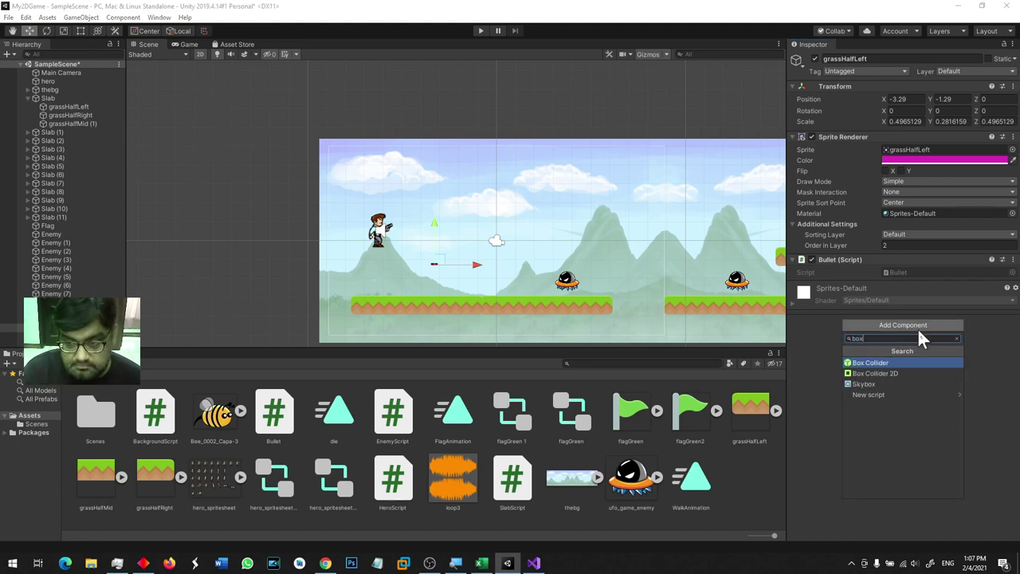
pyautogui.click(910, 373)
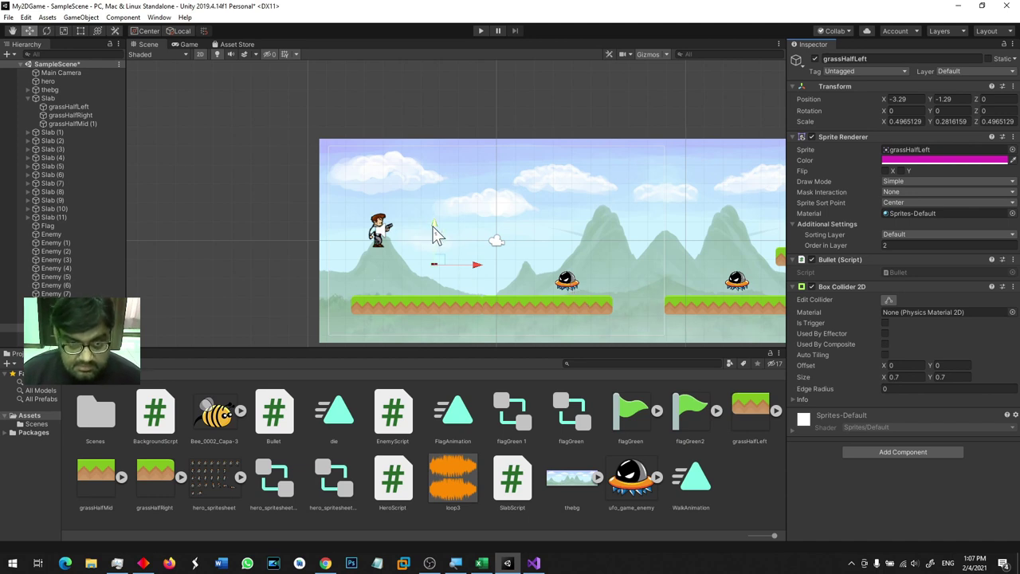
pyautogui.moveTo(438, 245); pyautogui.dragTo(438, 242)
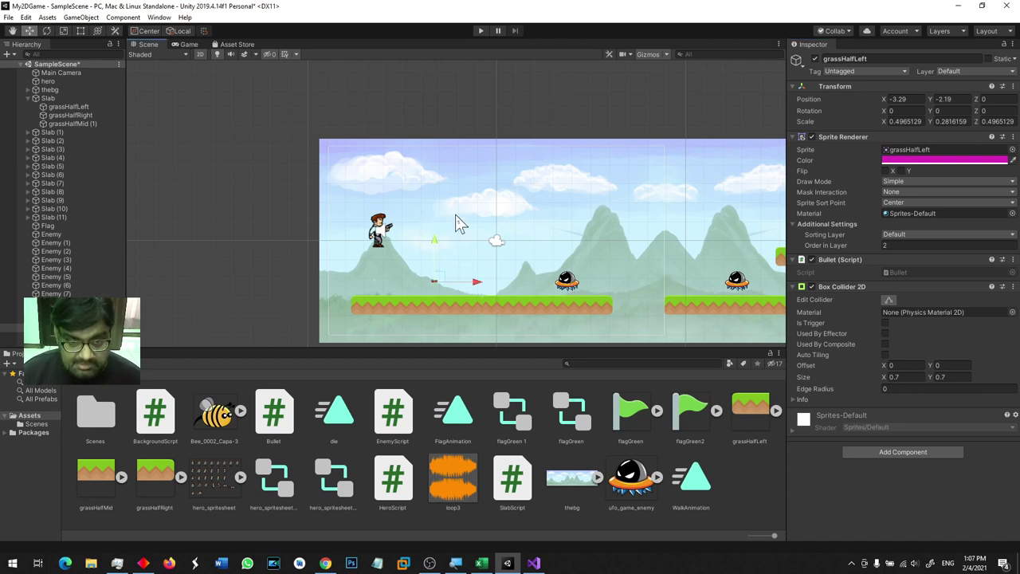
pyautogui.click(479, 32)
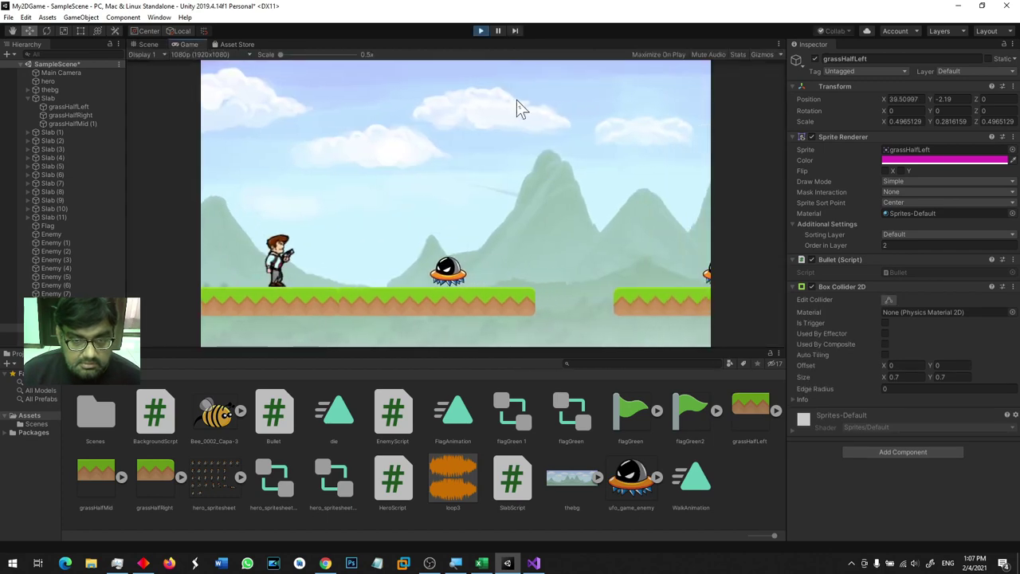
pyautogui.click(479, 32)
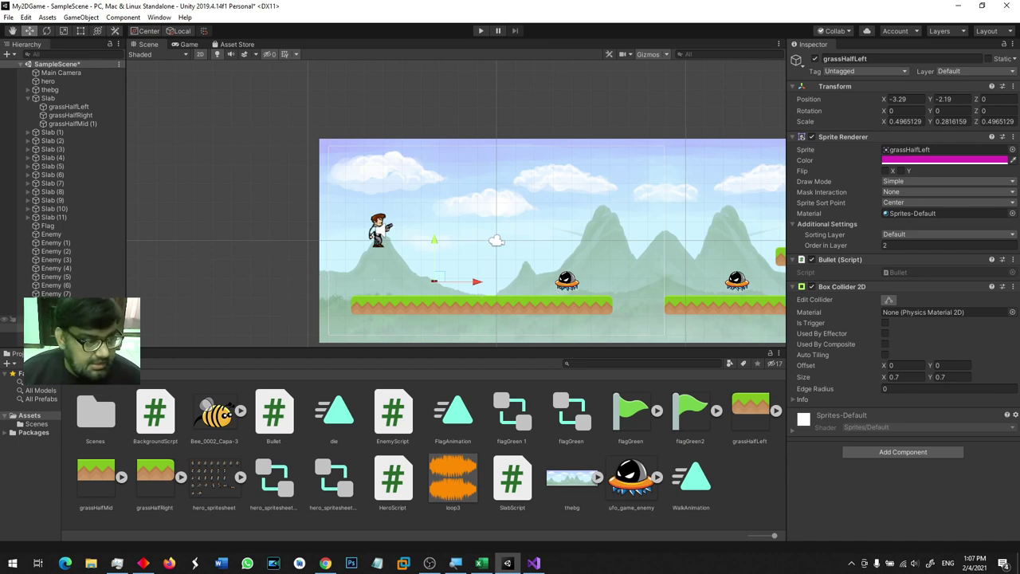
# Rename the magenta bar to Bullet and move it right to X 1.26, before the first enemy.
pyautogui.click(865, 58)
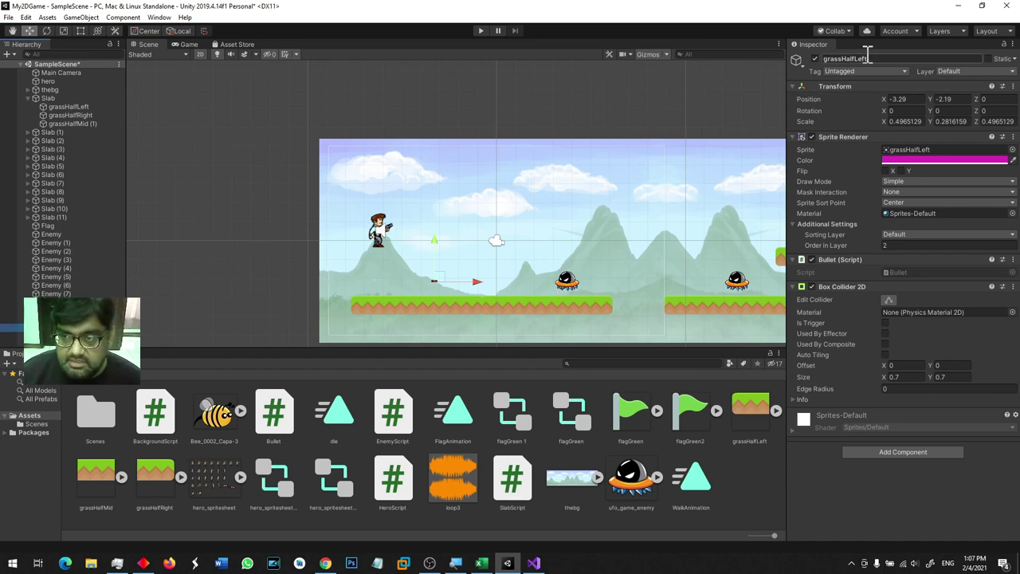
pyautogui.doubleClick(878, 59)
pyautogui.write('Bullet')
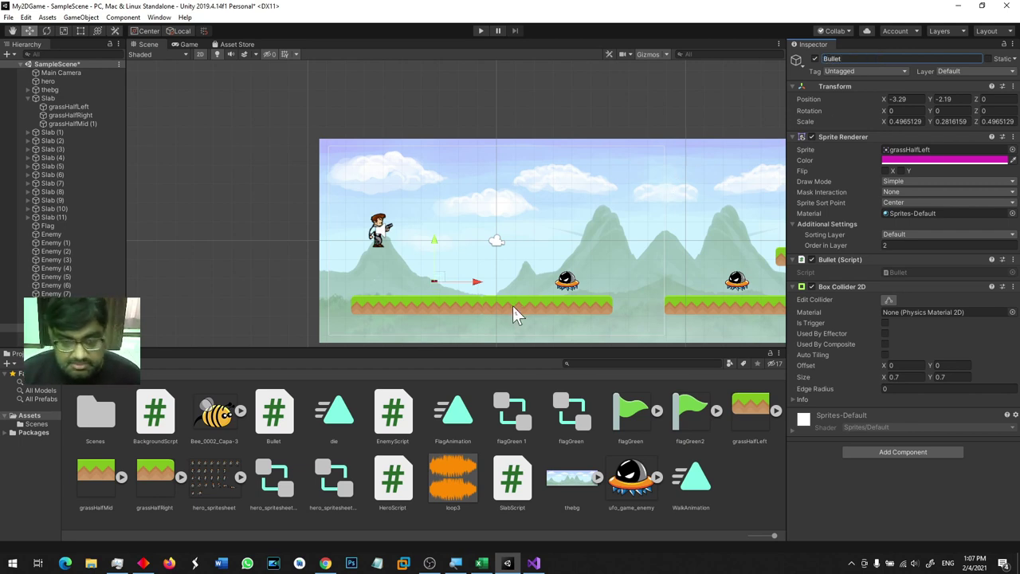
pyautogui.moveTo(484, 288)
pyautogui.mouseDown()
pyautogui.moveTo(589, 295)
pyautogui.moveTo(519, 294)
pyautogui.mouseUp()
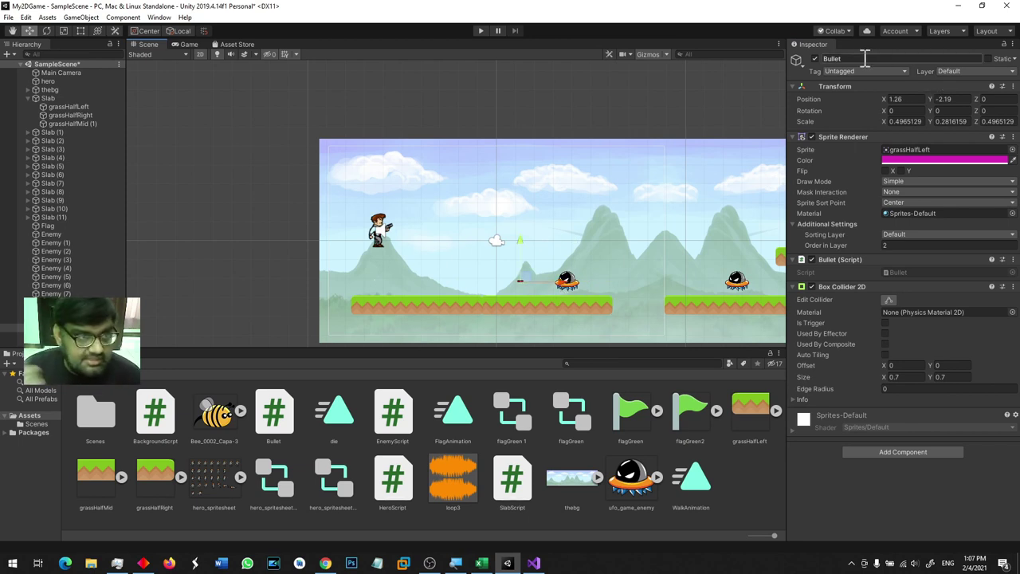
# Open the first enemy's EnemyScript and add an OnCollisionEnter2D method below Update().
pyautogui.click(573, 285)
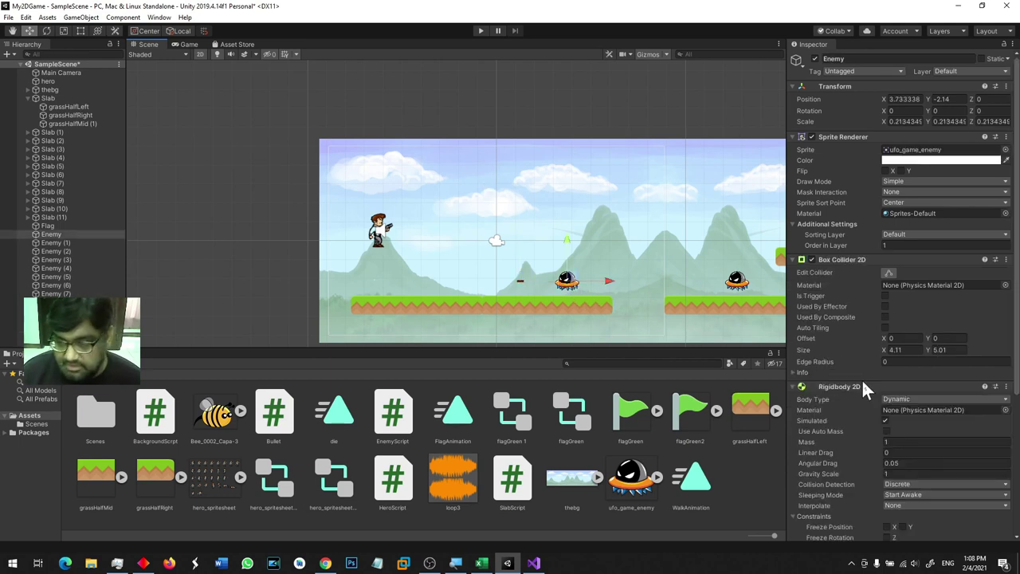
pyautogui.scroll(-5, 863, 382)
pyautogui.doubleClick(897, 476)
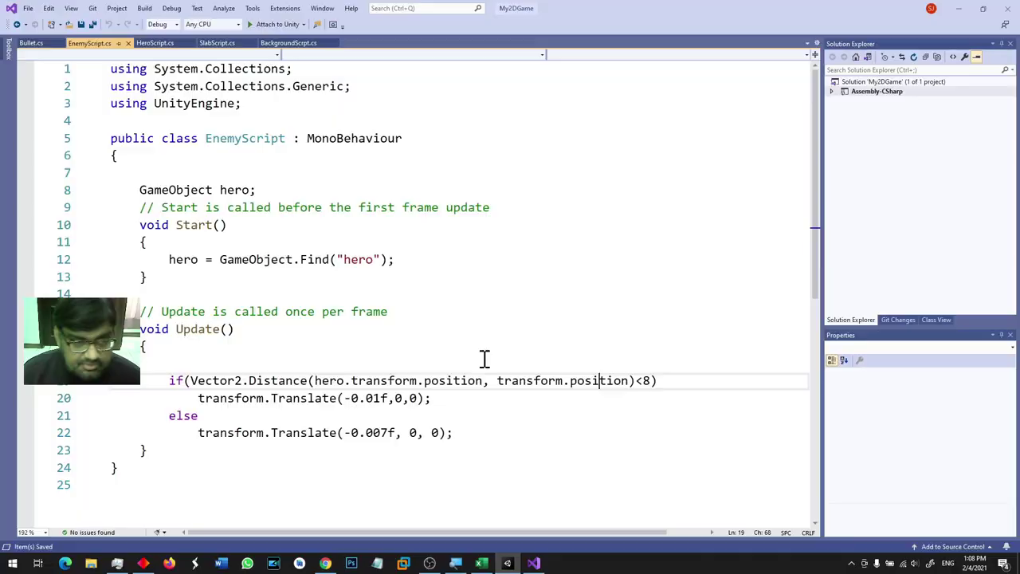
pyautogui.scroll(-1, 441, 340)
pyautogui.scroll(-2, 442, 338)
pyautogui.click(285, 289)
pyautogui.press('Return')
pyautogui.press('Return')
pyautogui.write('OnCo')
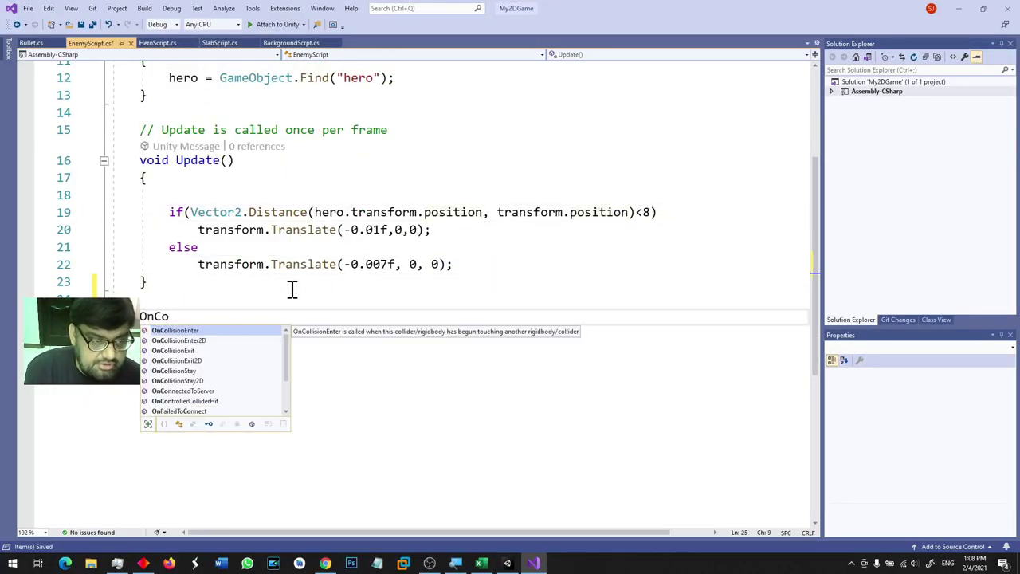
pyautogui.press('Down')
pyautogui.press('Tab')
# Add an if checking the colliding object's name StartsWith("Bullet"), with a braced block.
pyautogui.write('if(C')
pyautogui.write('lision')
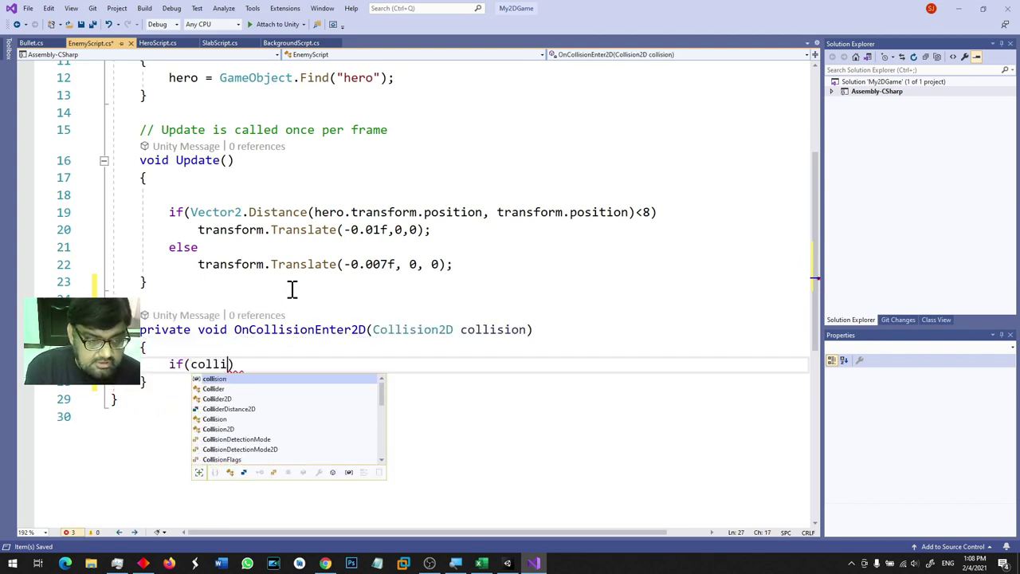
pyautogui.write('.g')
pyautogui.press('Tab')
pyautogui.write('.name.St')
pyautogui.press('Tab')
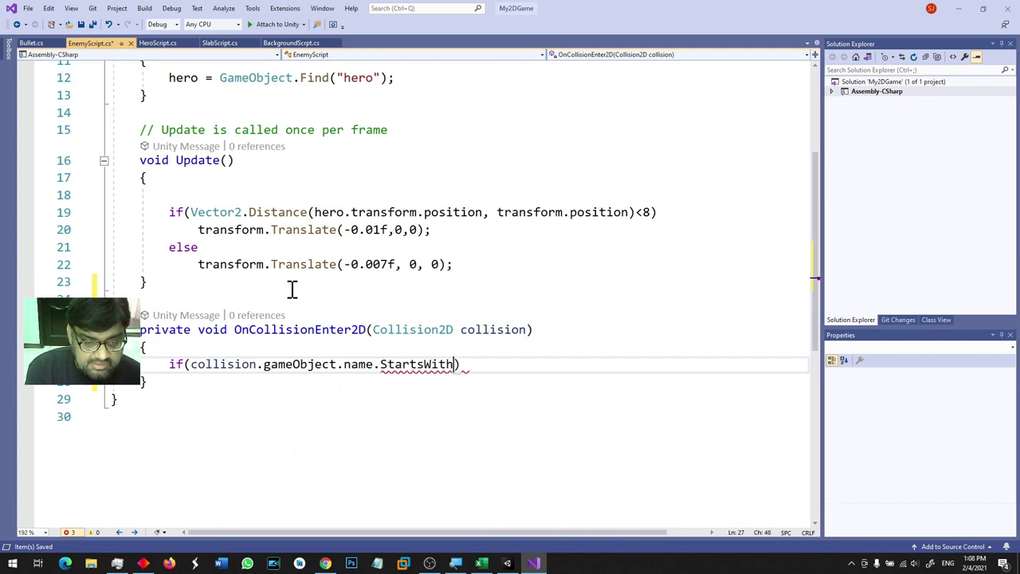
pyautogui.write('("bullet')
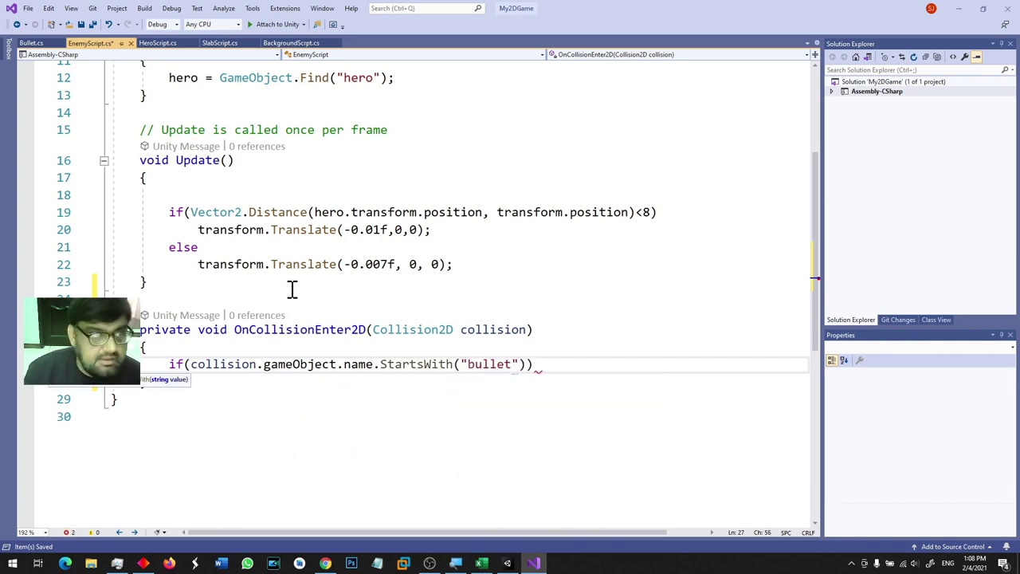
pyautogui.click(510, 564)
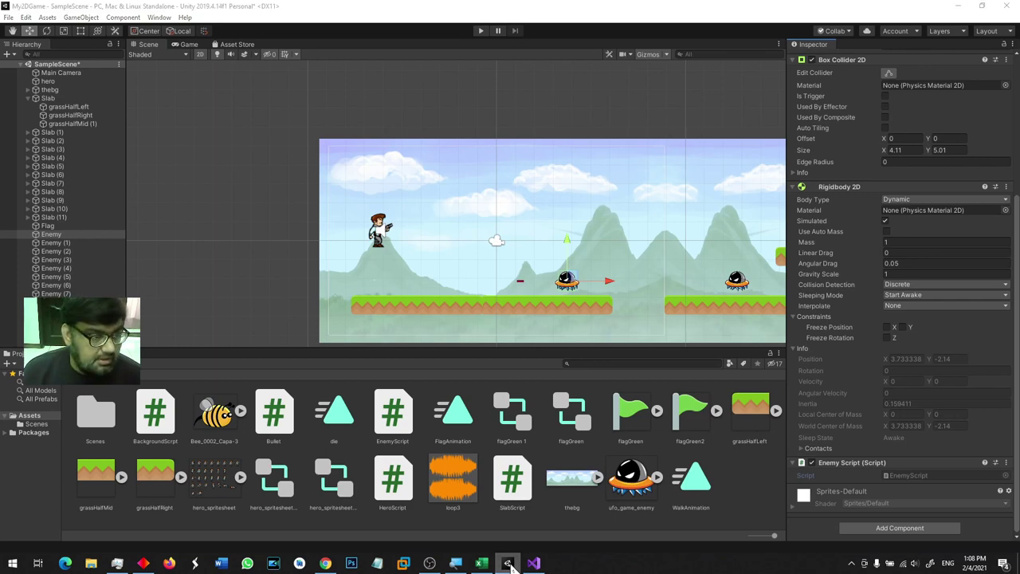
pyautogui.click(511, 564)
pyautogui.click(474, 368)
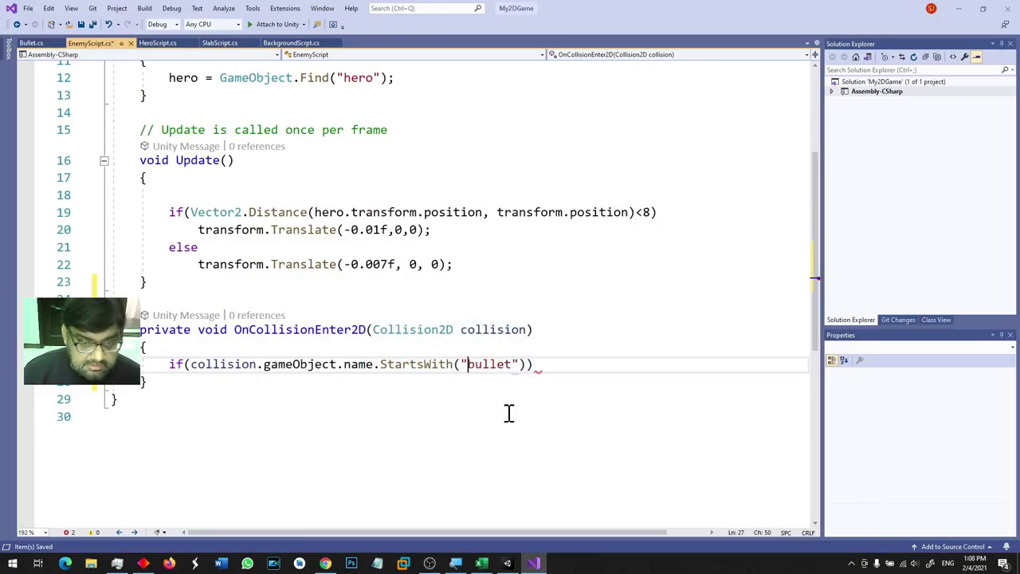
pyautogui.write('B')
pyautogui.press('End')
pyautogui.press('Return')
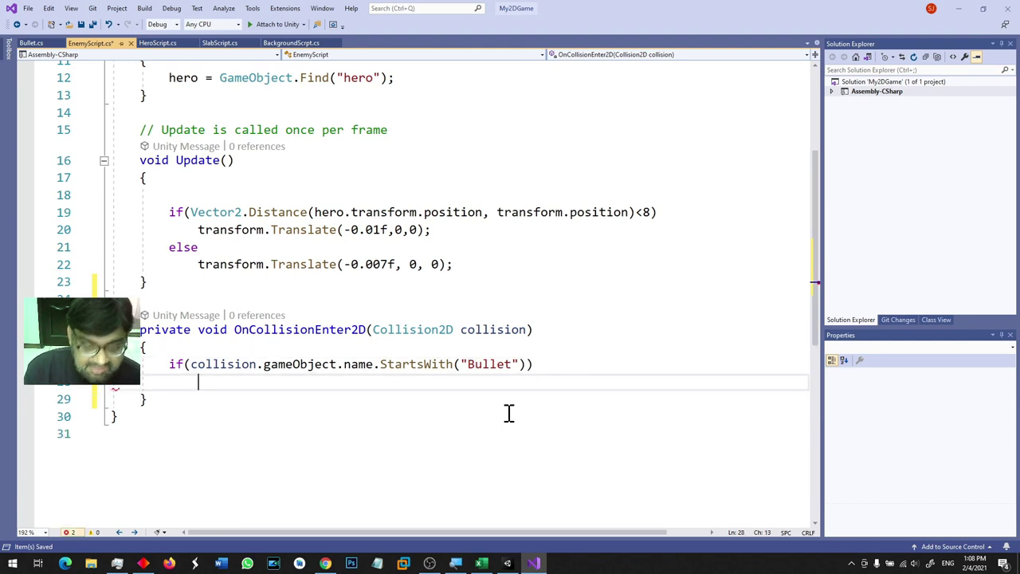
pyautogui.press('Return')
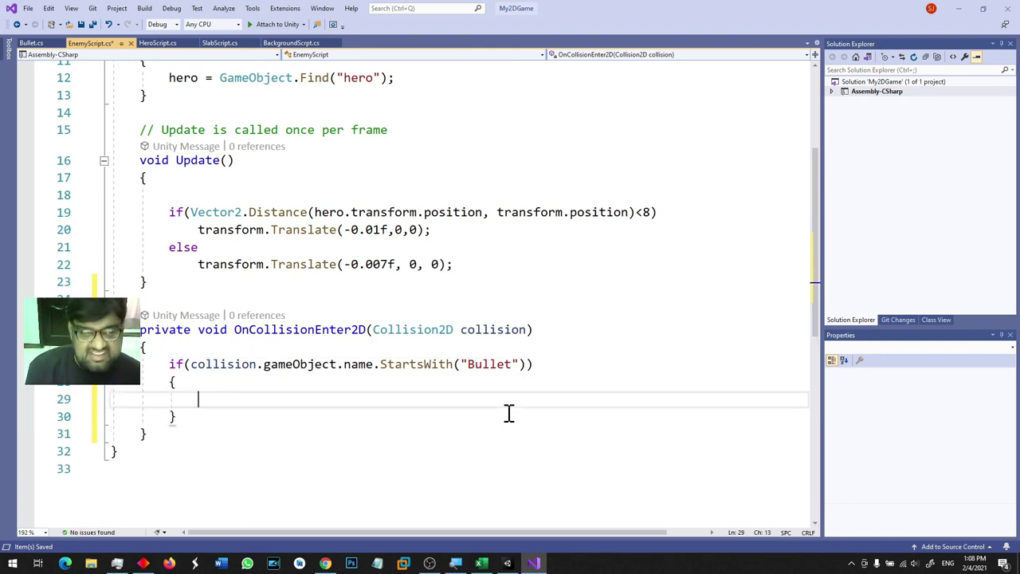
# Call Destroy(transform.gameObject) inside the if block, save EnemyScript, and return to Unity.
pyautogui.write('De')
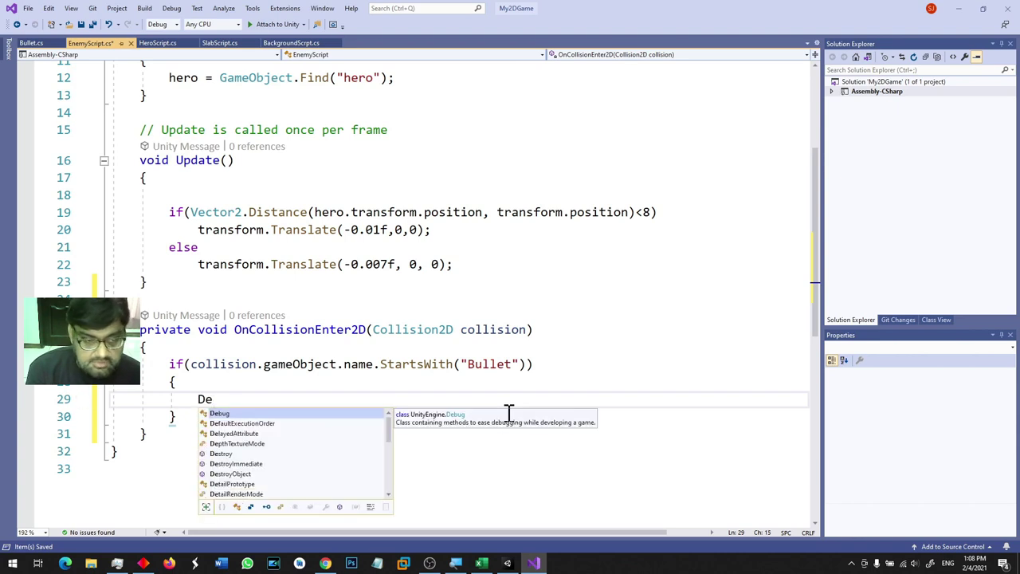
pyautogui.write('st')
pyautogui.press('Tab')
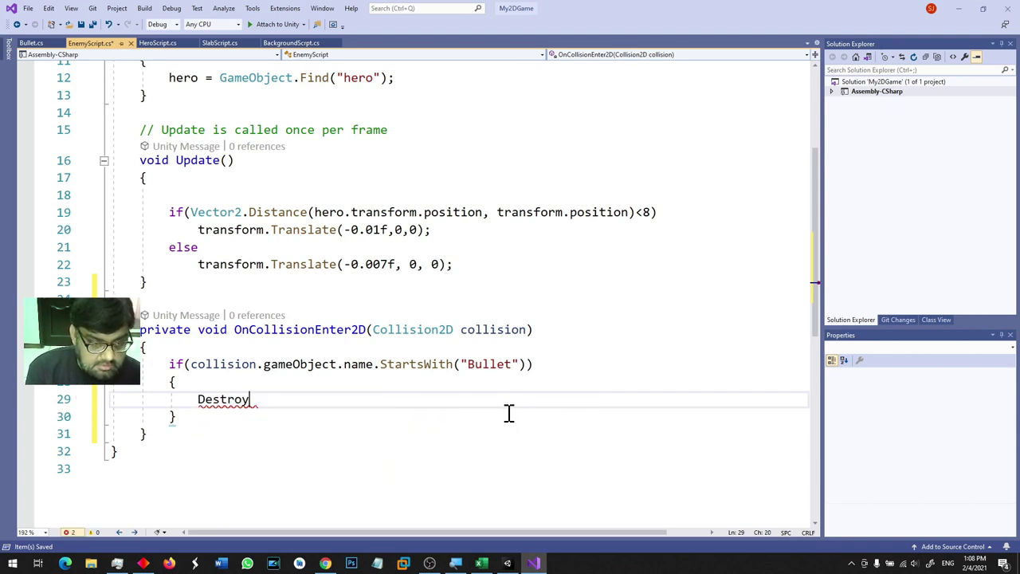
pyautogui.write('(')
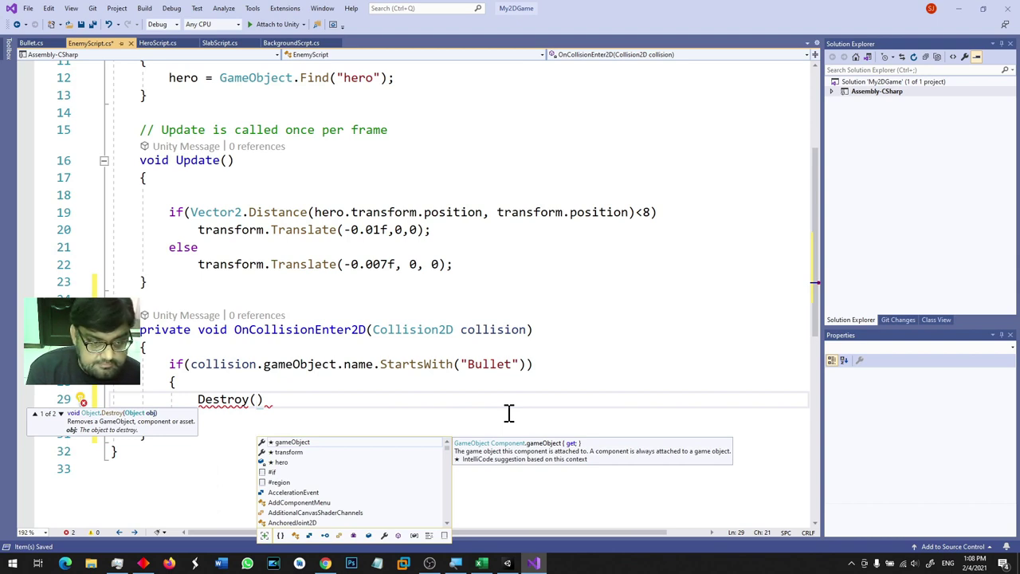
pyautogui.write('transform.game')
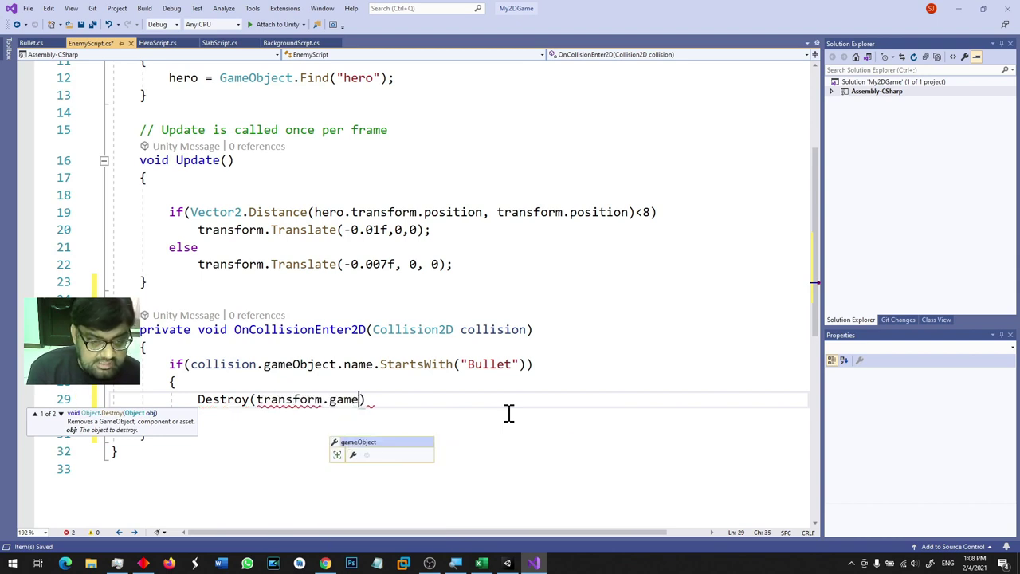
pyautogui.press('Tab')
pyautogui.write(';')
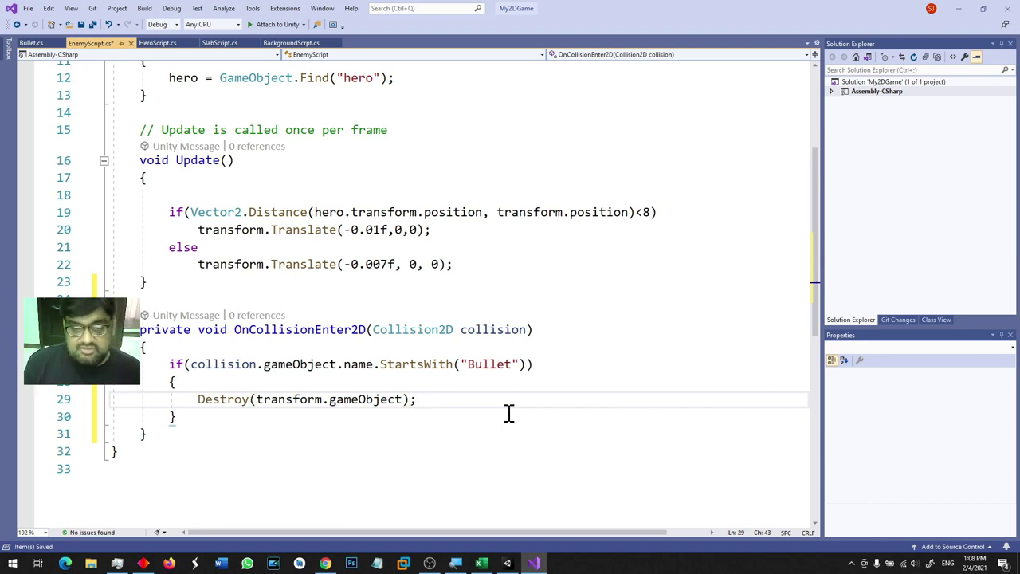
pyautogui.hotkey('ctrl', 's')
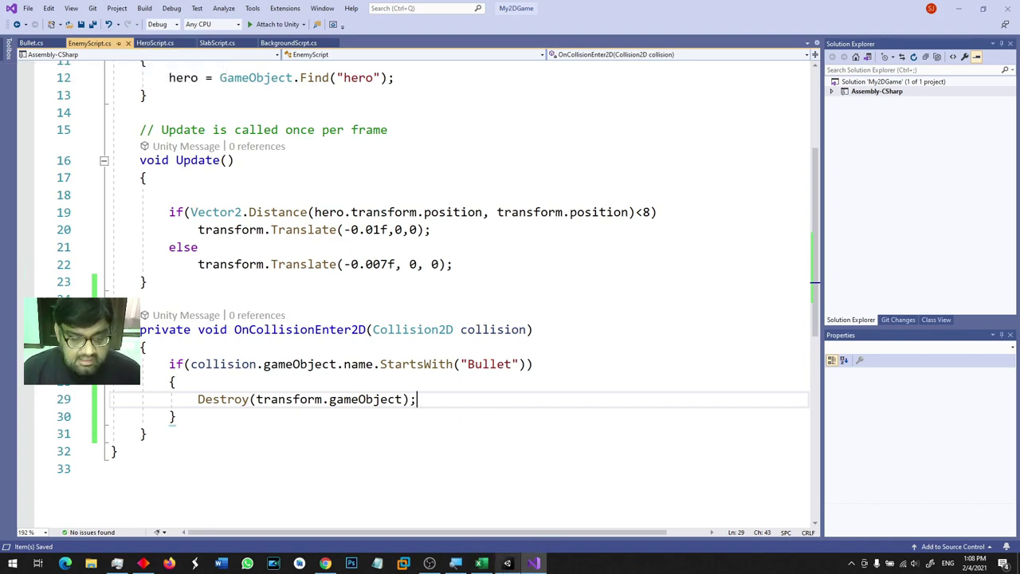
pyautogui.click(508, 563)
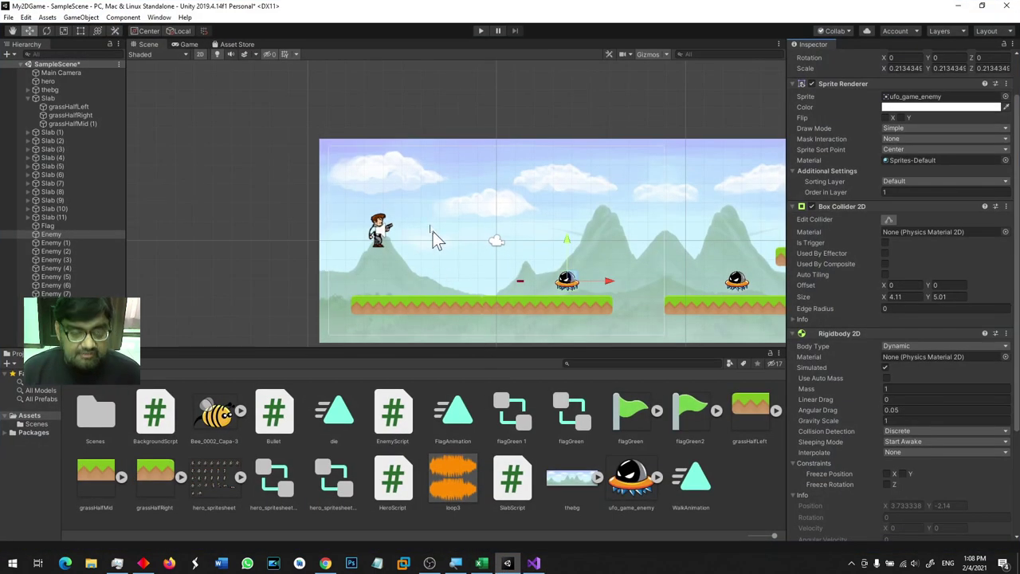
# Duplicate HeroScript's Space key check below the jump block and change its key to F.
pyautogui.click(380, 230)
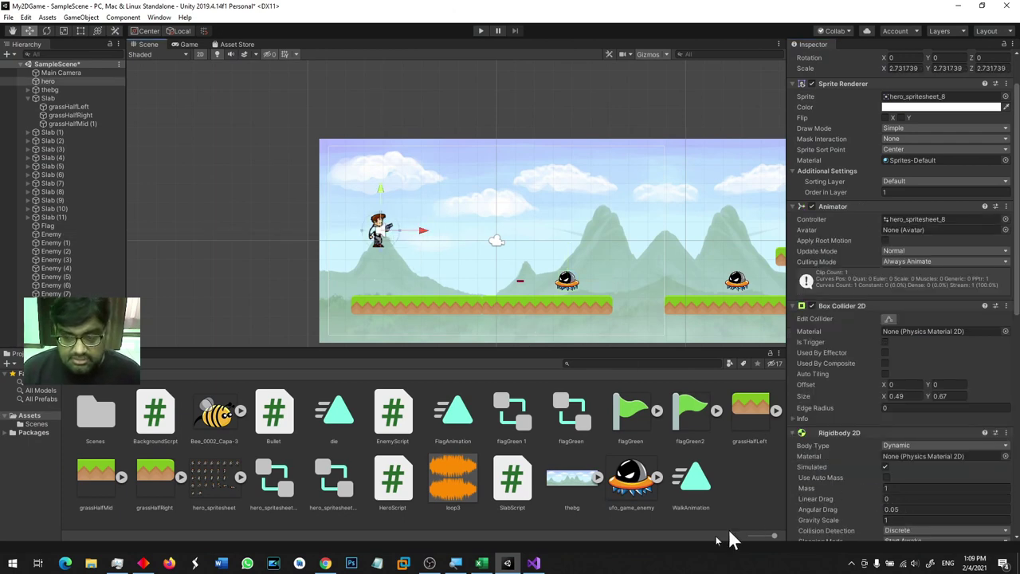
pyautogui.click(533, 562)
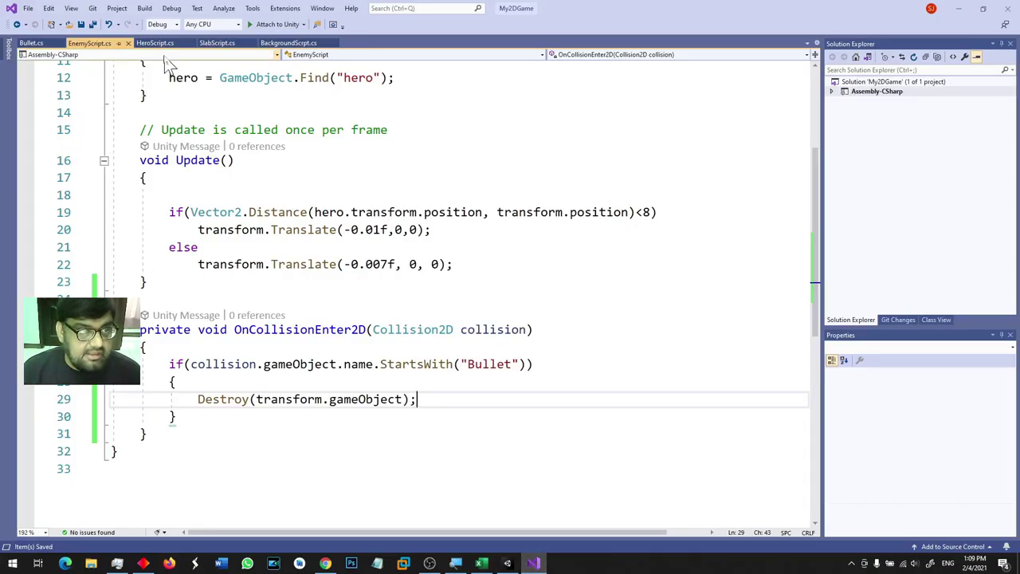
pyautogui.hotkey('ctrl', 'Tab')
pyautogui.scroll(4, 439, 339)
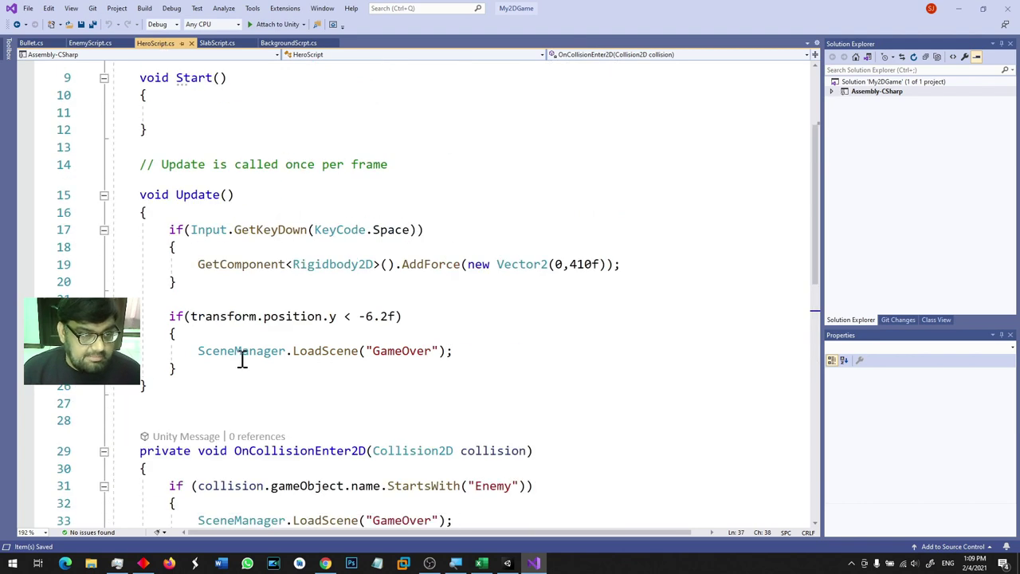
pyautogui.moveTo(169, 230); pyautogui.dragTo(521, 227)
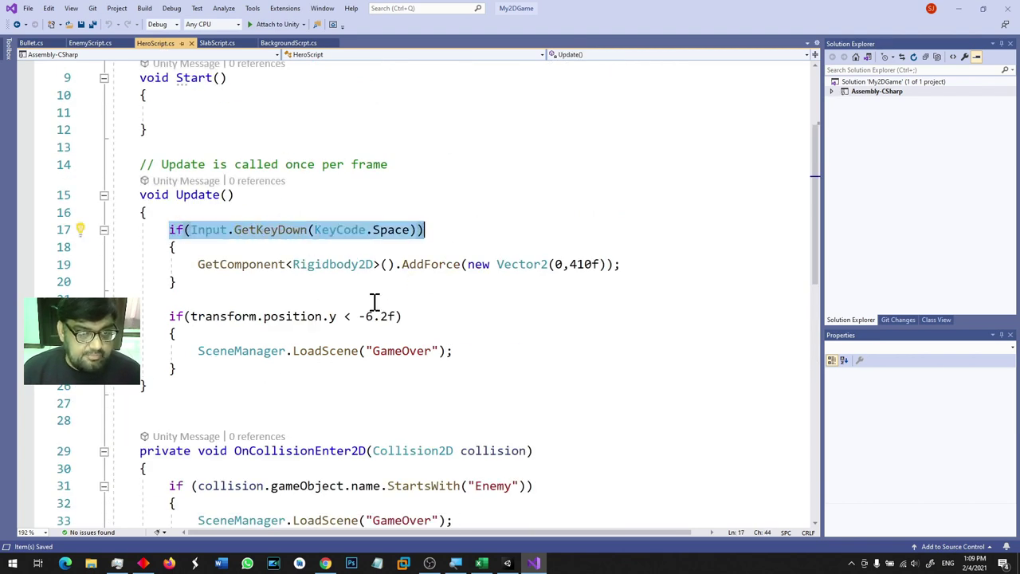
pyautogui.click(278, 371)
pyautogui.press('Return')
pyautogui.press('Return')
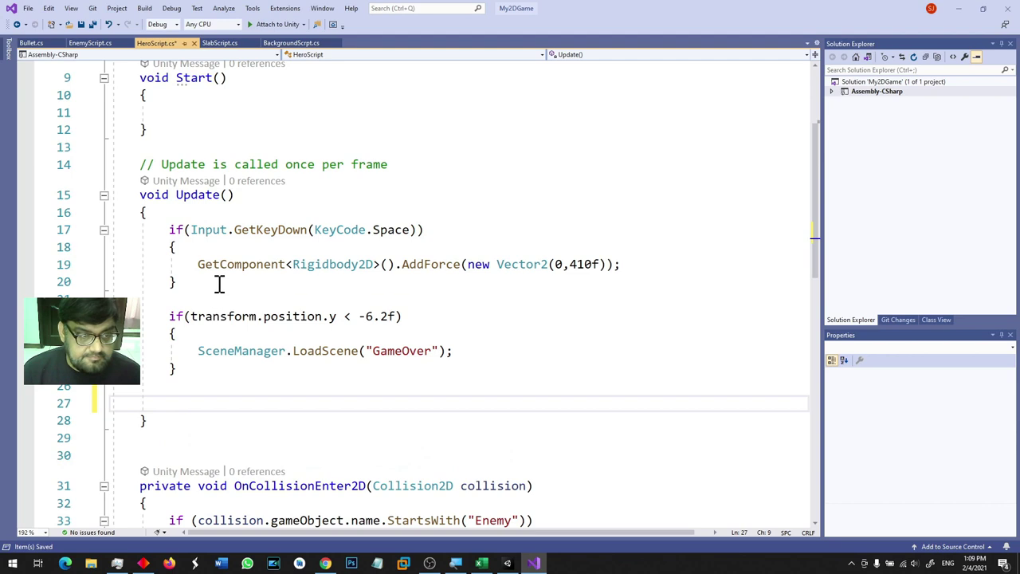
pyautogui.click(219, 285)
pyautogui.press('Return')
pyautogui.press('Return')
pyautogui.write('if (Input.GetKeyDown(KeyCode.Space))')
pyautogui.doubleClick(393, 316)
pyautogui.write('F')
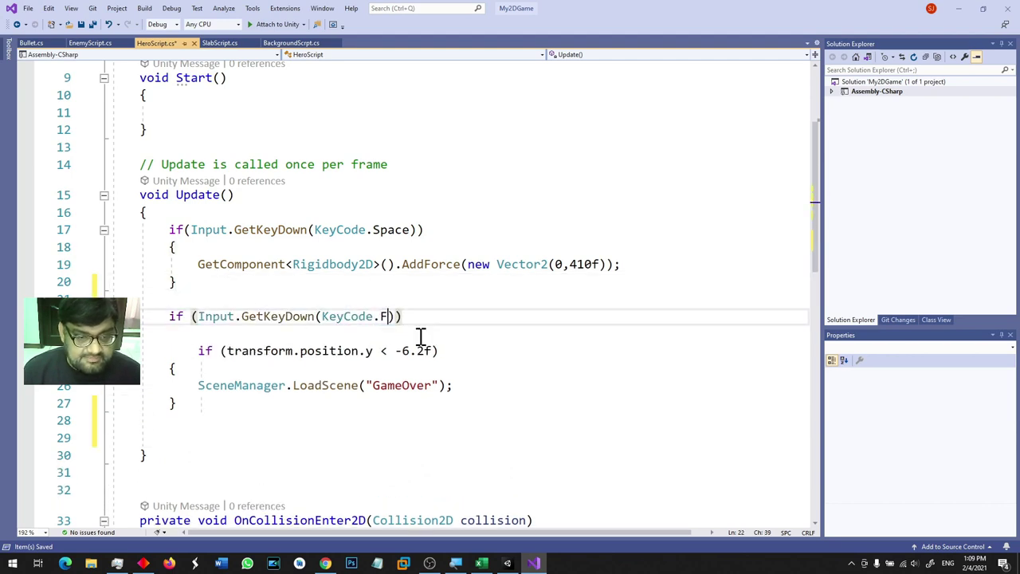
pyautogui.click(444, 322)
# Inside the F-key check, write bullet.transform.position = transform.position;.
pyautogui.press('Return')
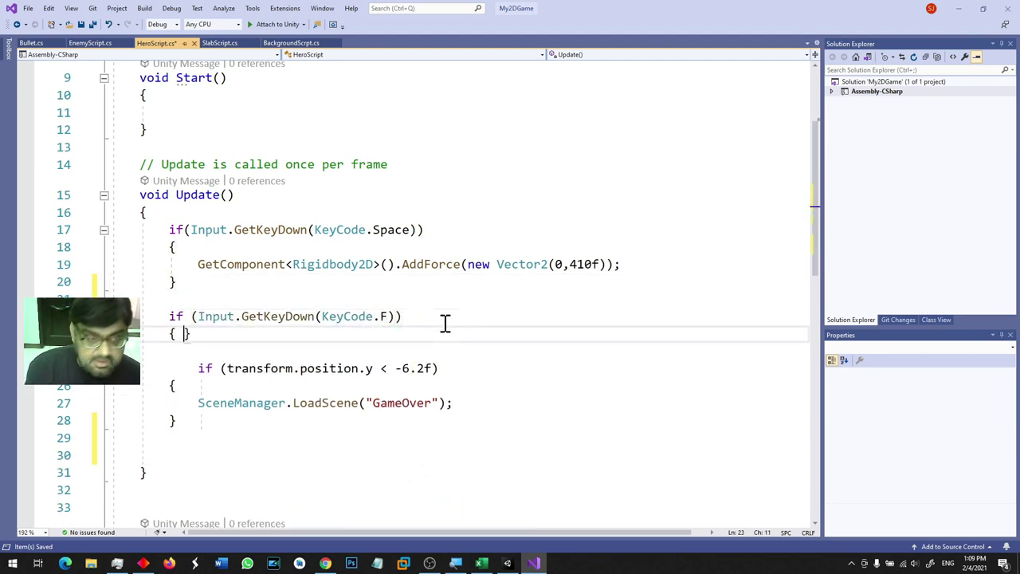
pyautogui.press('Return')
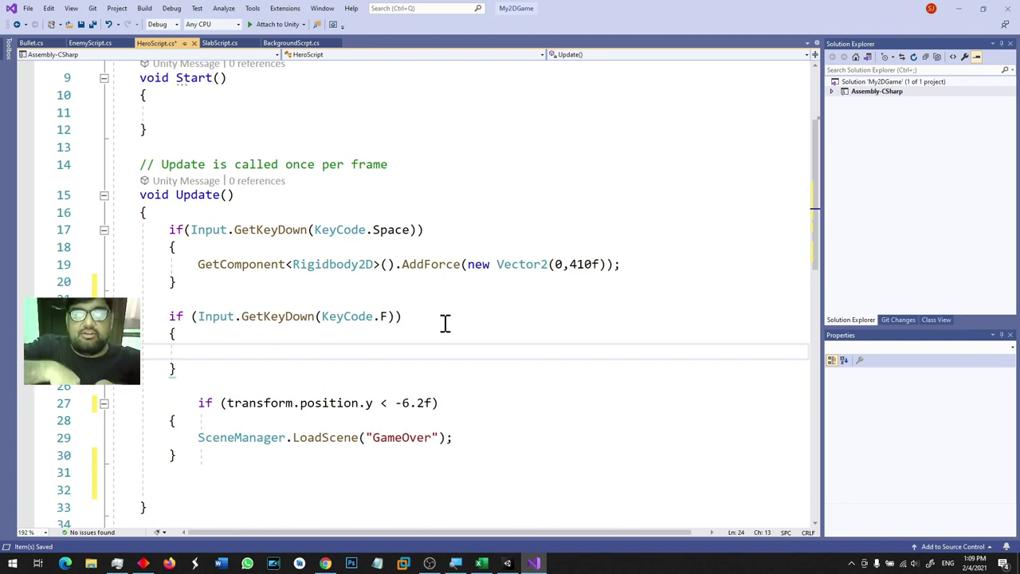
pyautogui.write('bullet')
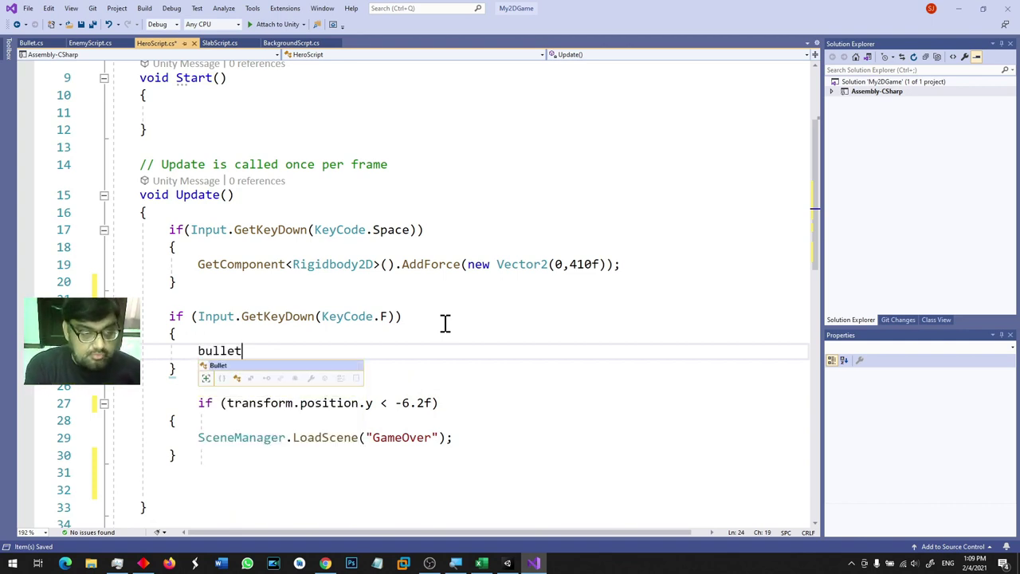
pyautogui.write('.')
pyautogui.hotkey('ctrl', 'z')
pyautogui.write('transform.pos')
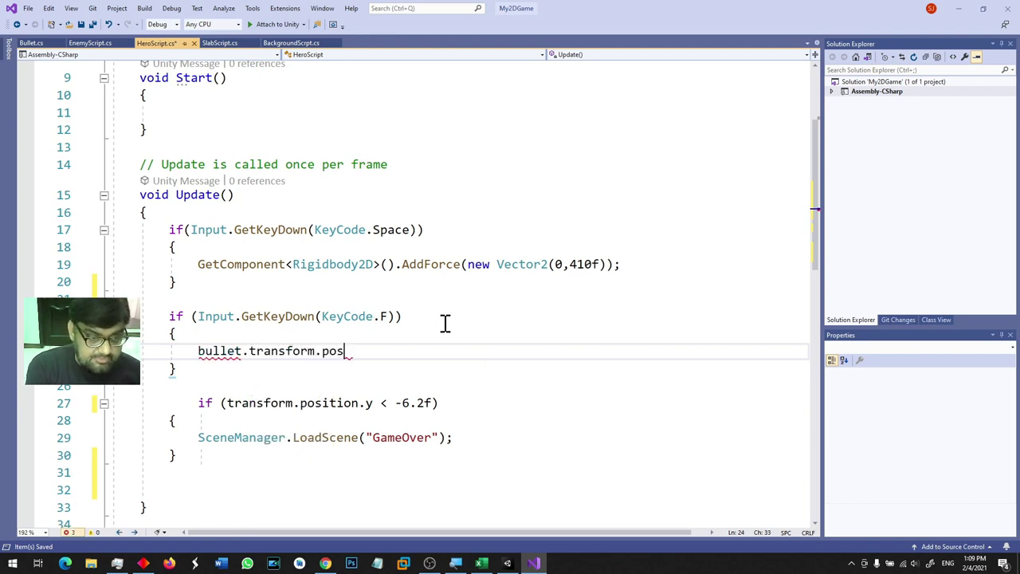
pyautogui.write('ition = tra')
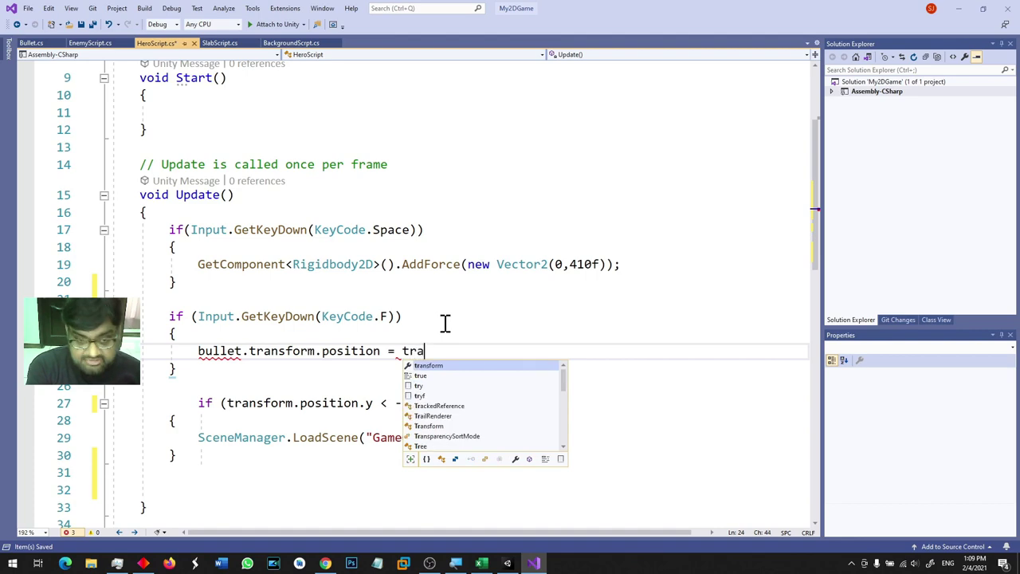
pyautogui.write('nsform.pos;')
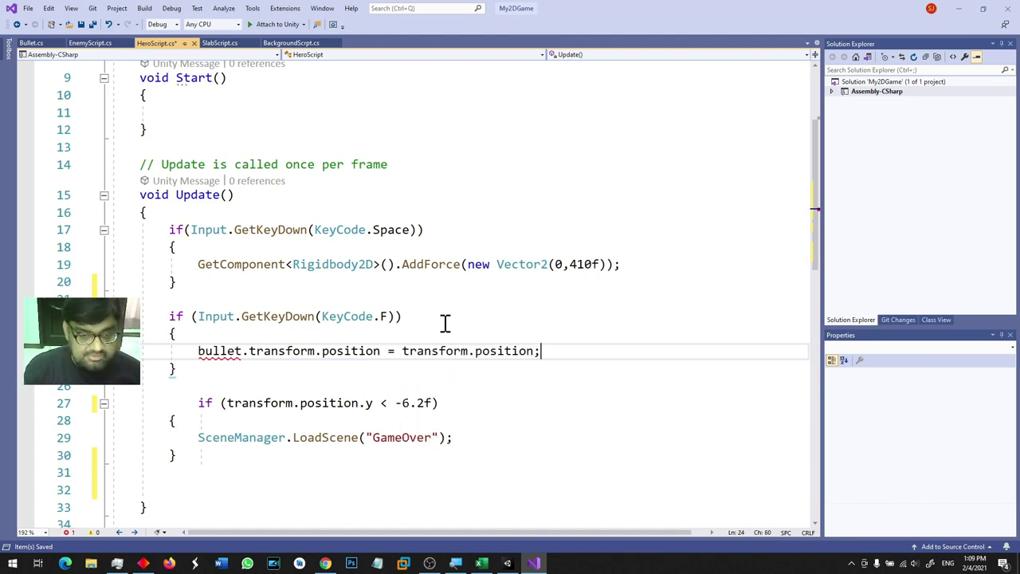
pyautogui.scroll(2, 236, 278)
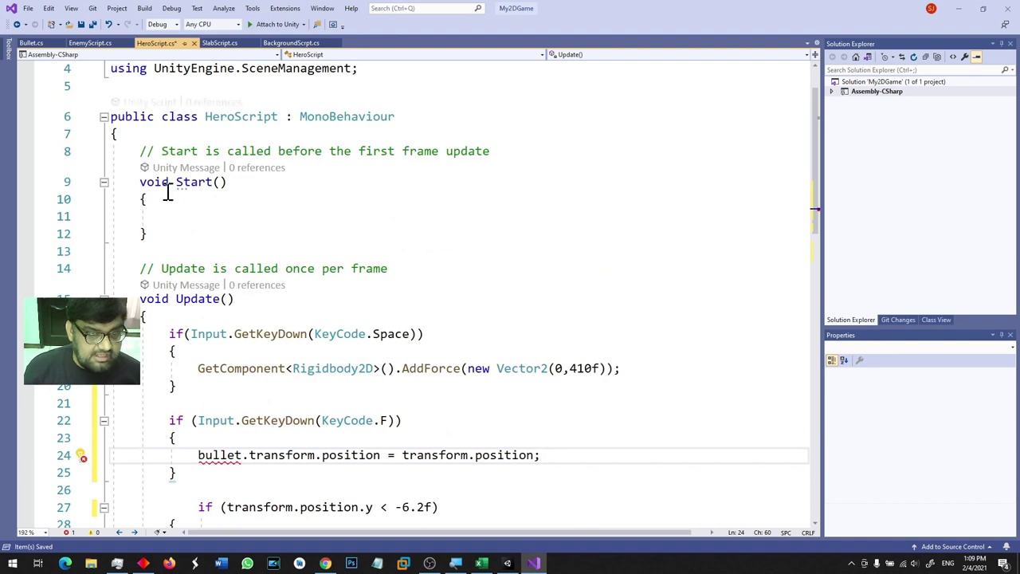
# Declare a 'GameObject bullet;' field at the top of the HeroScript class.
pyautogui.click(233, 136)
pyautogui.press('Return')
pyautogui.write('Ga')
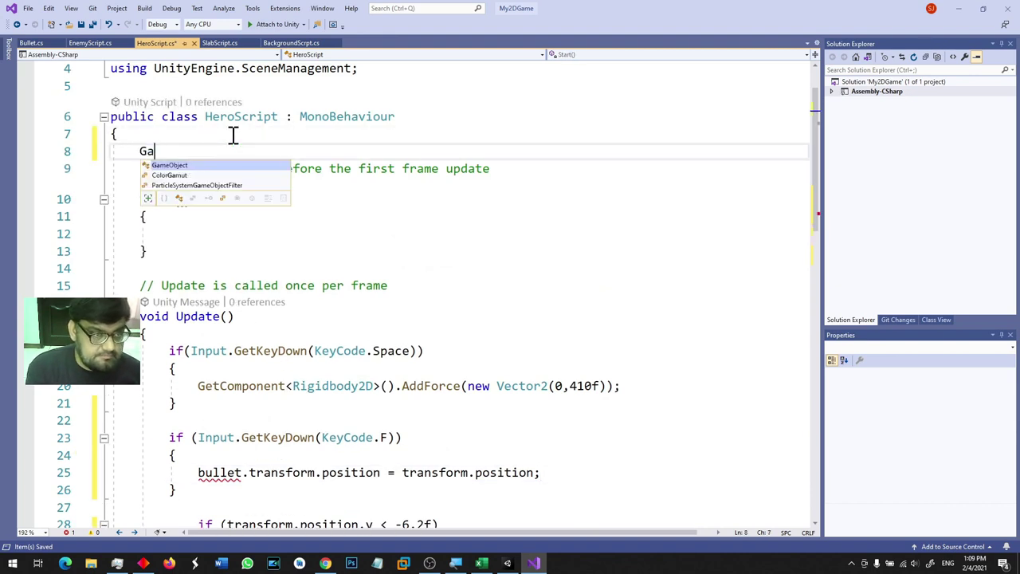
pyautogui.press('Tab')
pyautogui.write('bullet;')
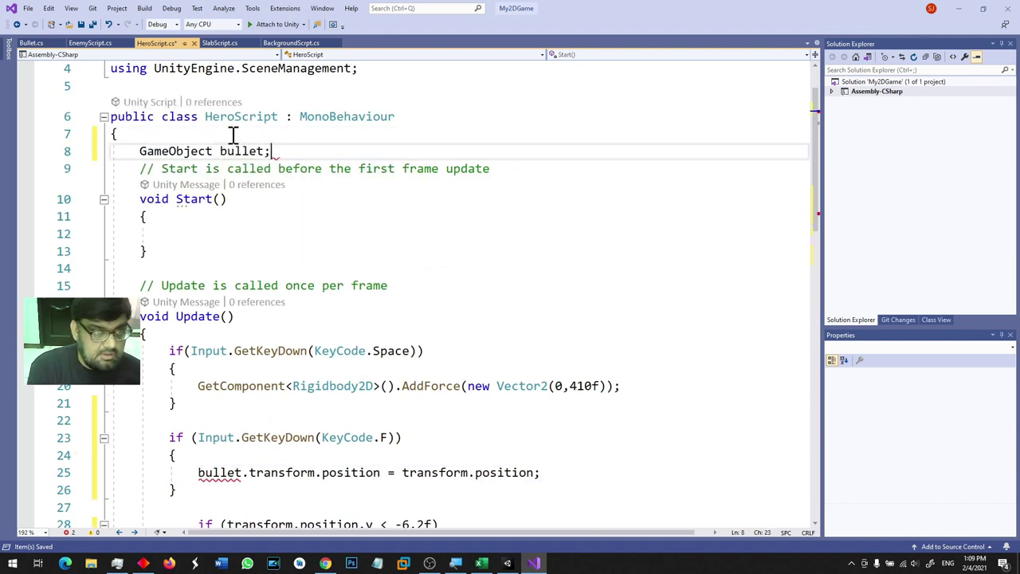
# Assign bullet = GameObject.Find("Bullet") in Start and save HeroScript.cs.
pyautogui.click(240, 245)
pyautogui.press('Up')
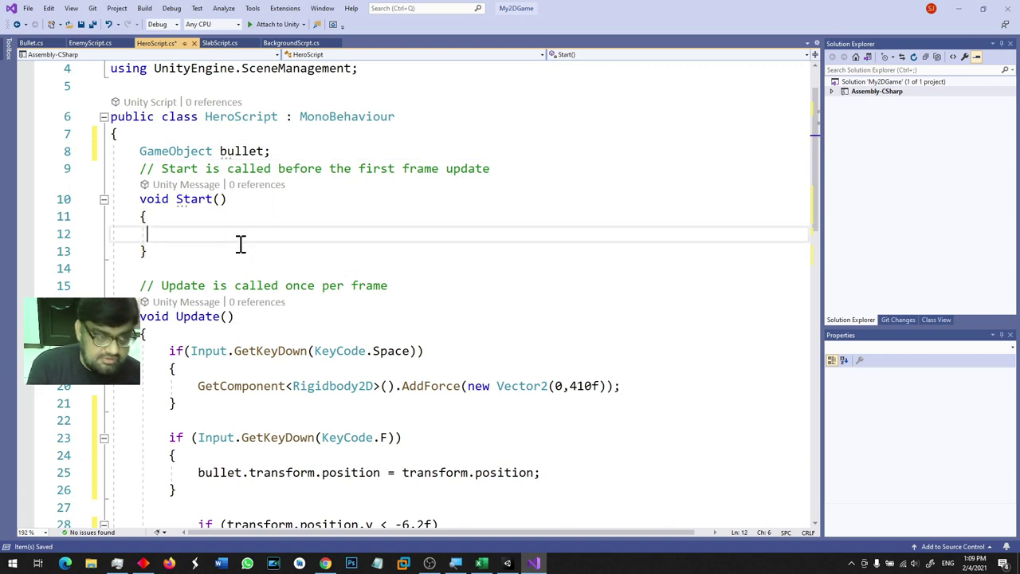
pyautogui.write('bullet = GameObject.Find("')
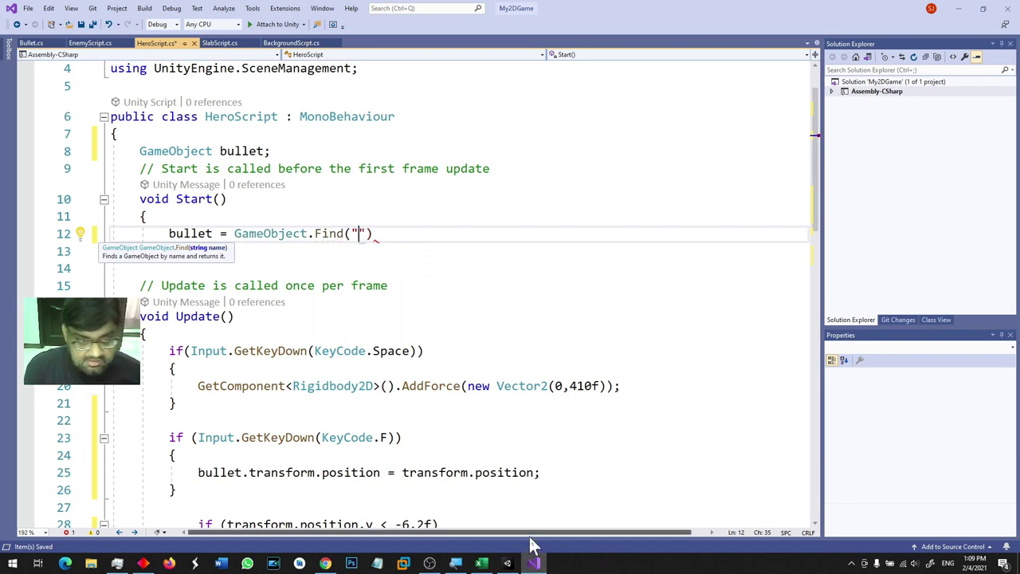
pyautogui.write('Bullet')
pyautogui.press('End')
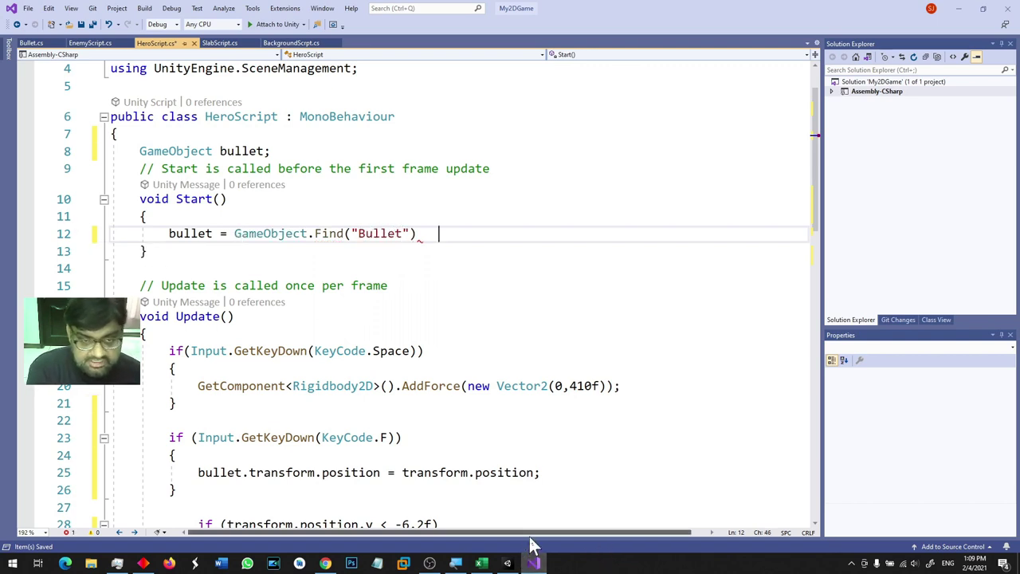
pyautogui.hotkey('ctrl', 's')
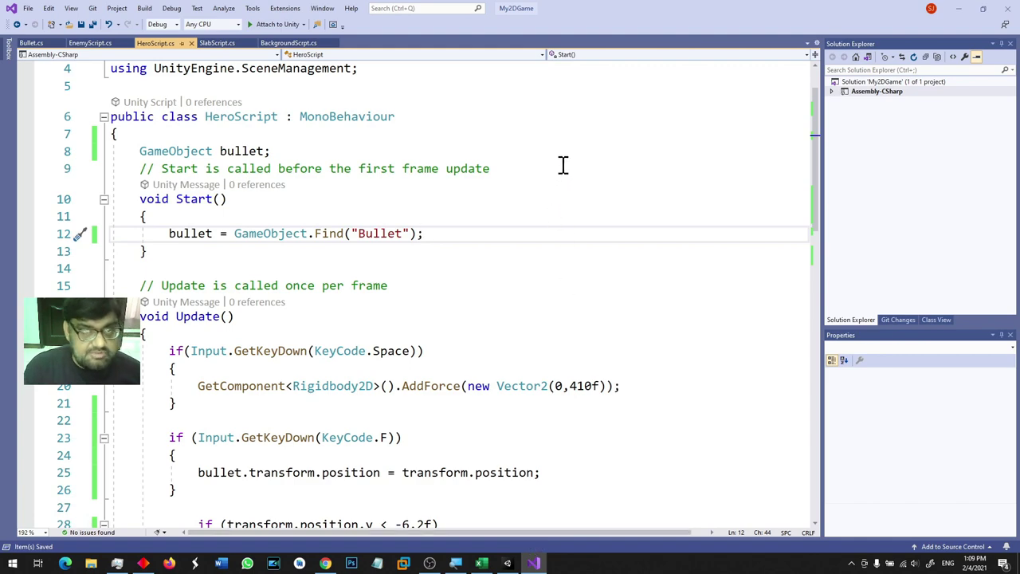
pyautogui.click(507, 562)
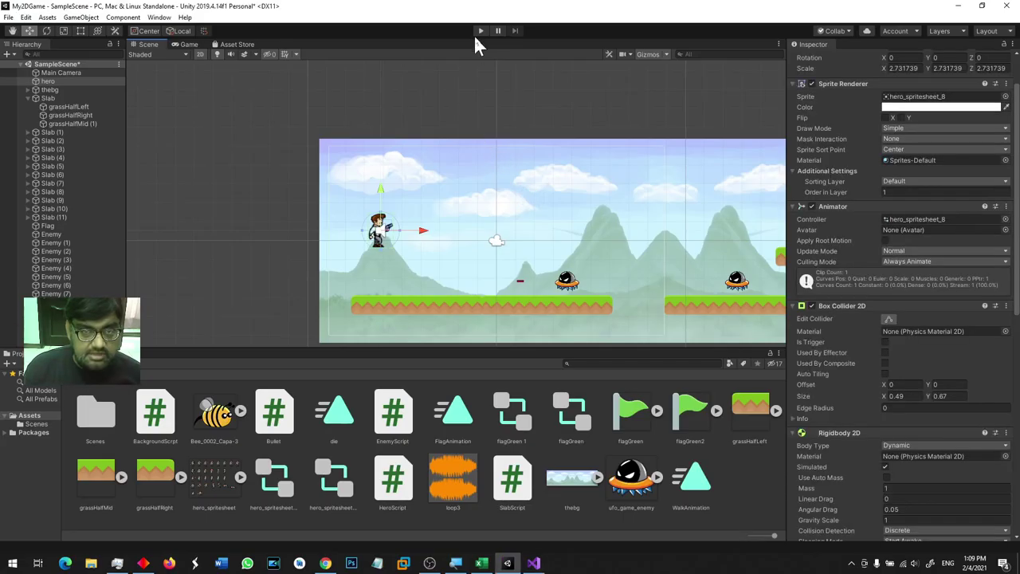
# Run the game, jump and fire a bullet once, then stop Play mode.
pyautogui.hotkey('ctrl', 'p')
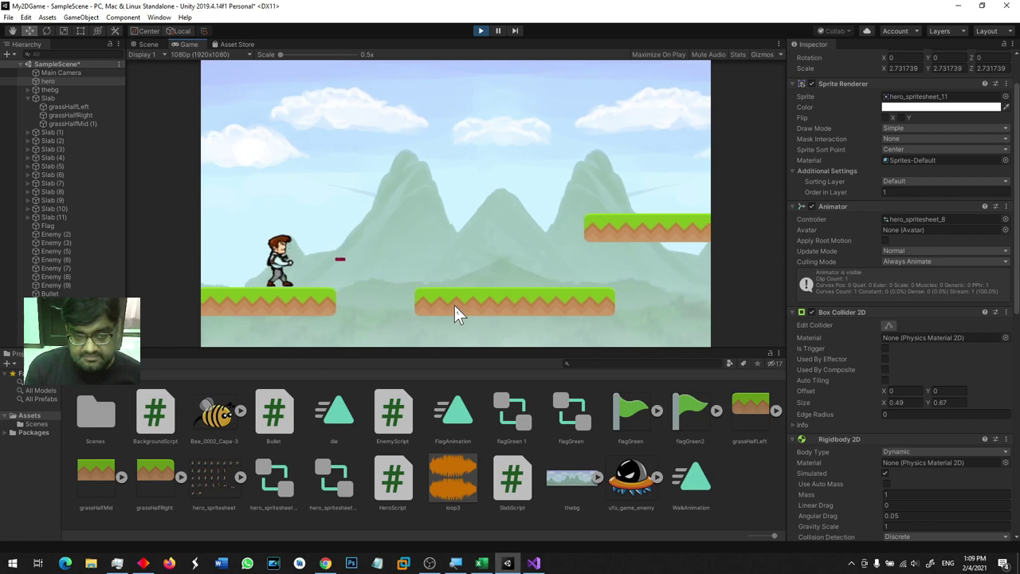
pyautogui.press('space')
pyautogui.click(454, 305)
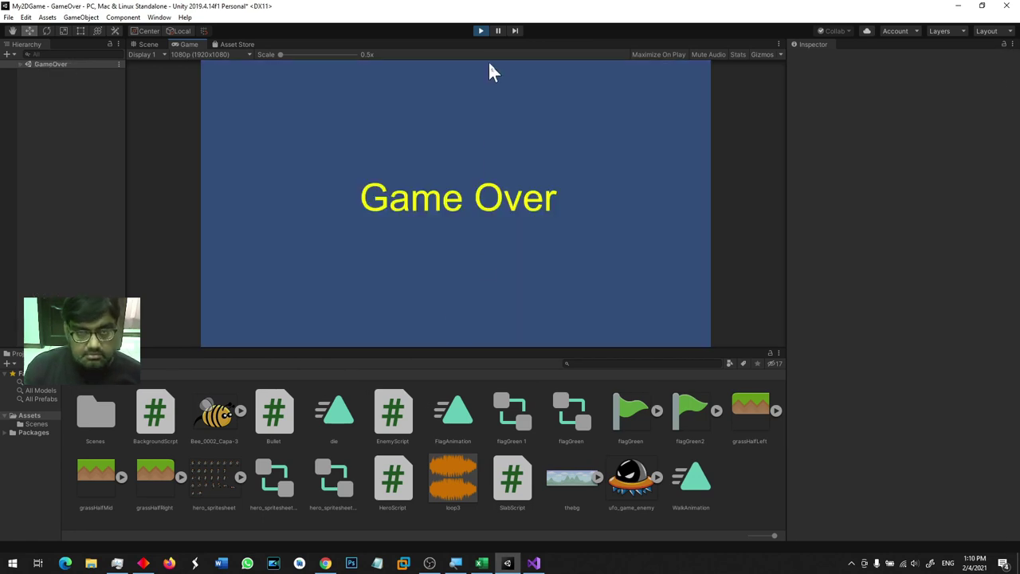
pyautogui.click(482, 32)
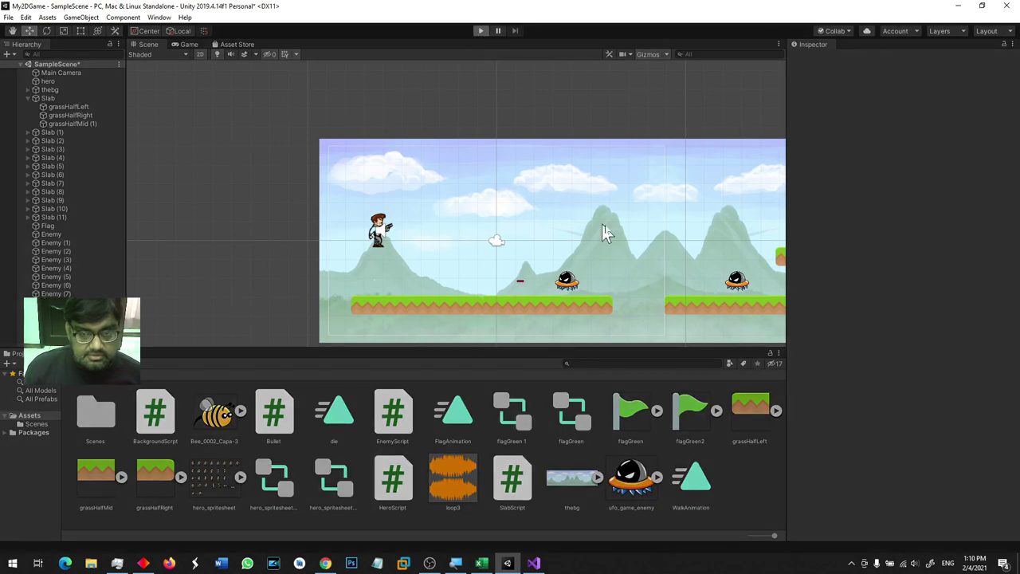
# Replay the level, jumping across the platforms with Space until Game Over.
pyautogui.hotkey('ctrl', 'p')
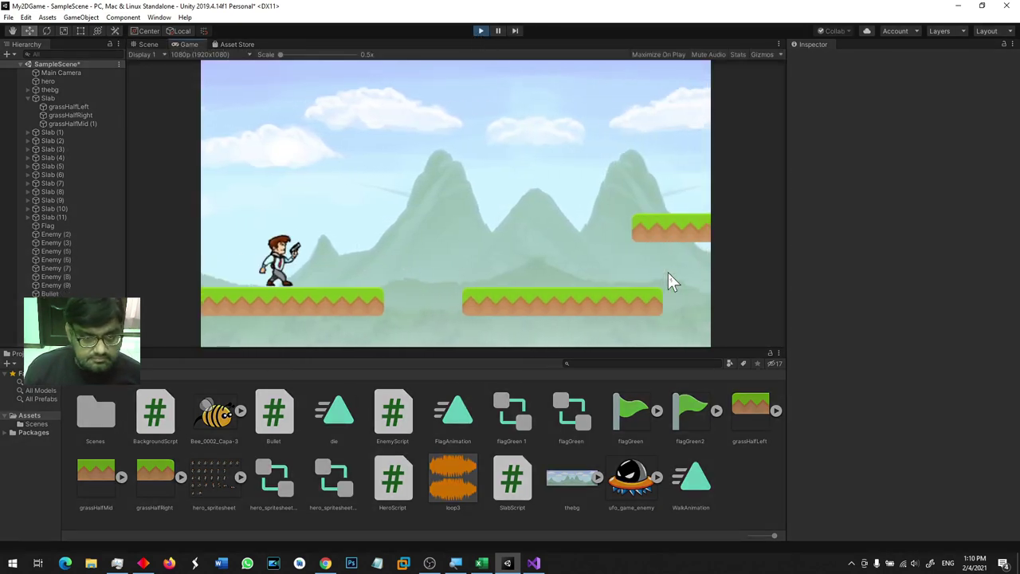
pyautogui.press('space')
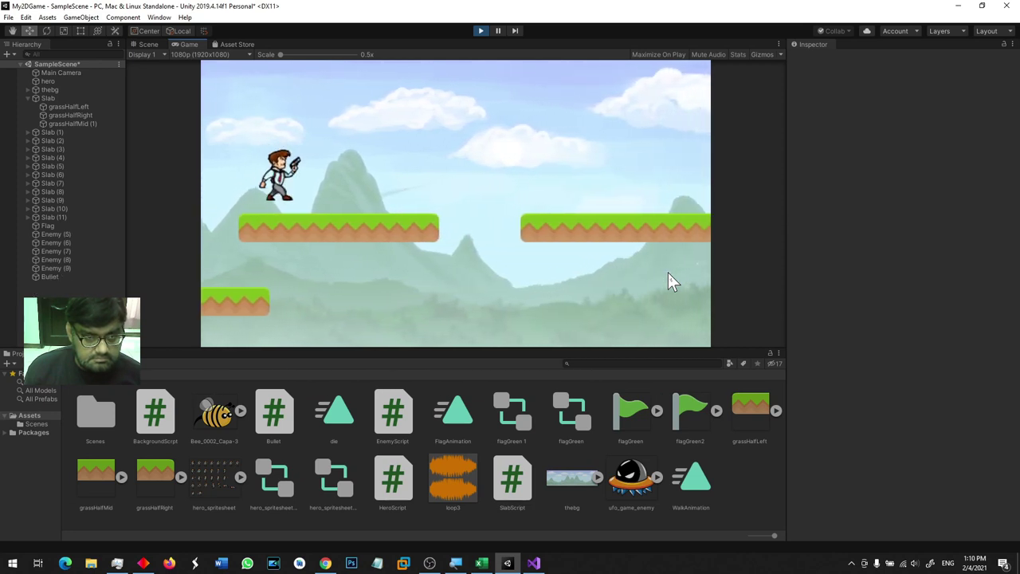
pyautogui.press('space')
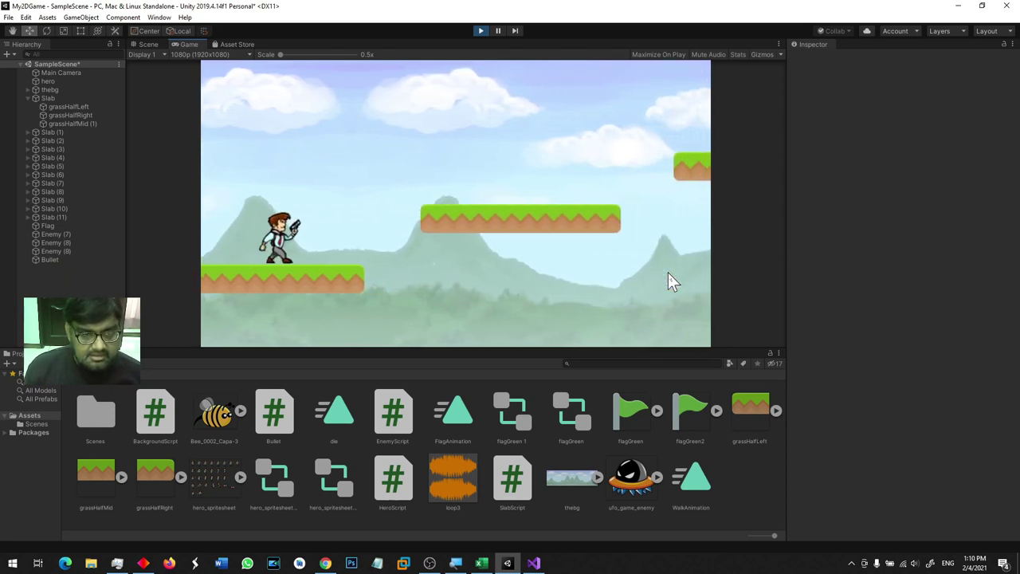
pyautogui.press('space')
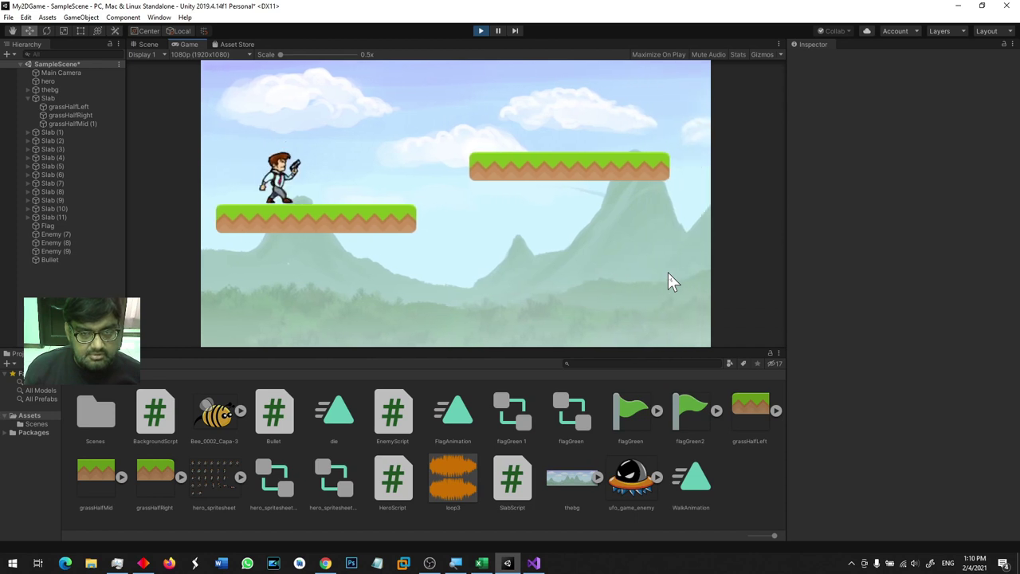
pyautogui.press('space')
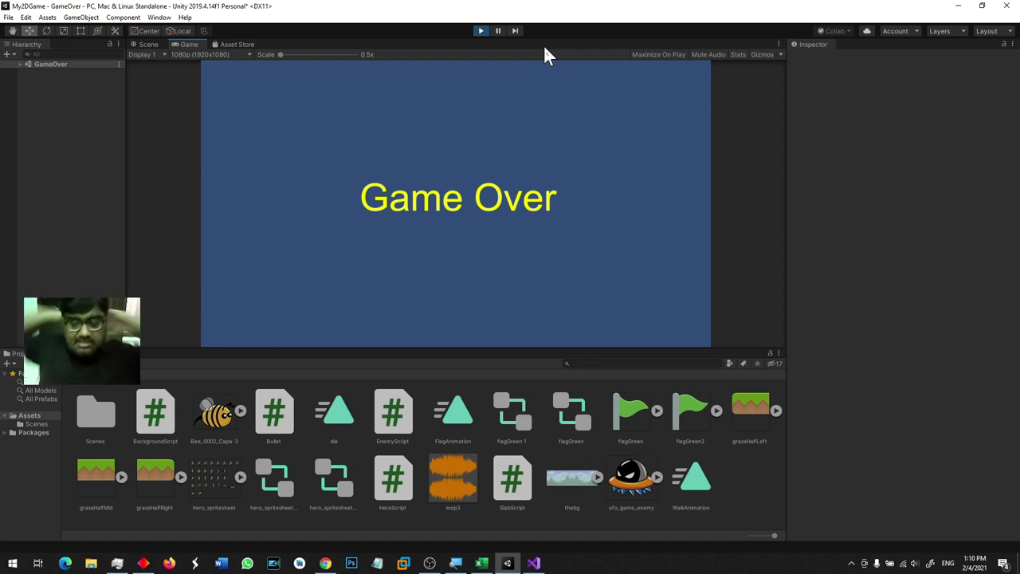
pyautogui.click(534, 563)
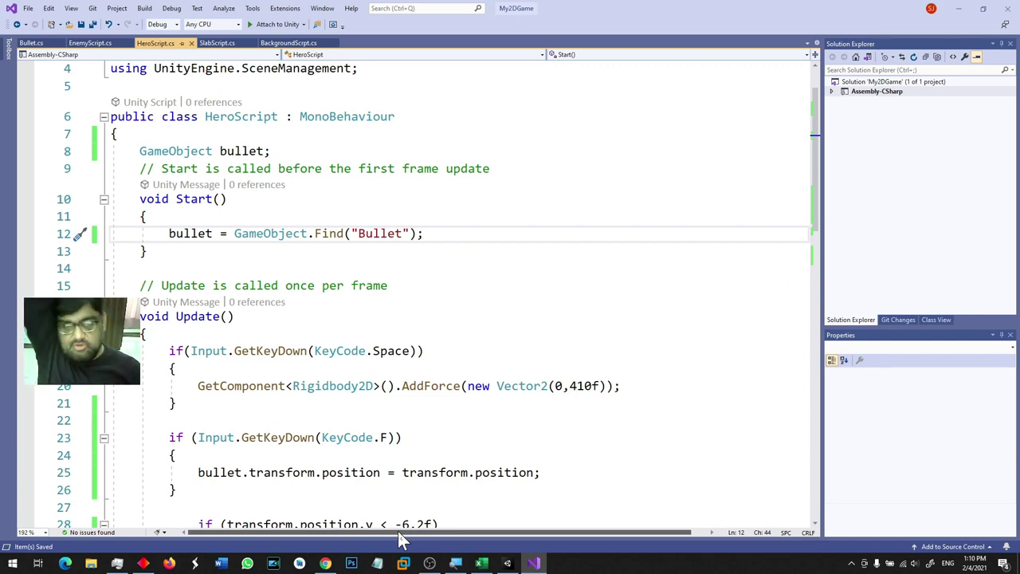
# Stop the game and drag the Bullet far right in the Scene view to X 15.71.
pyautogui.click(510, 563)
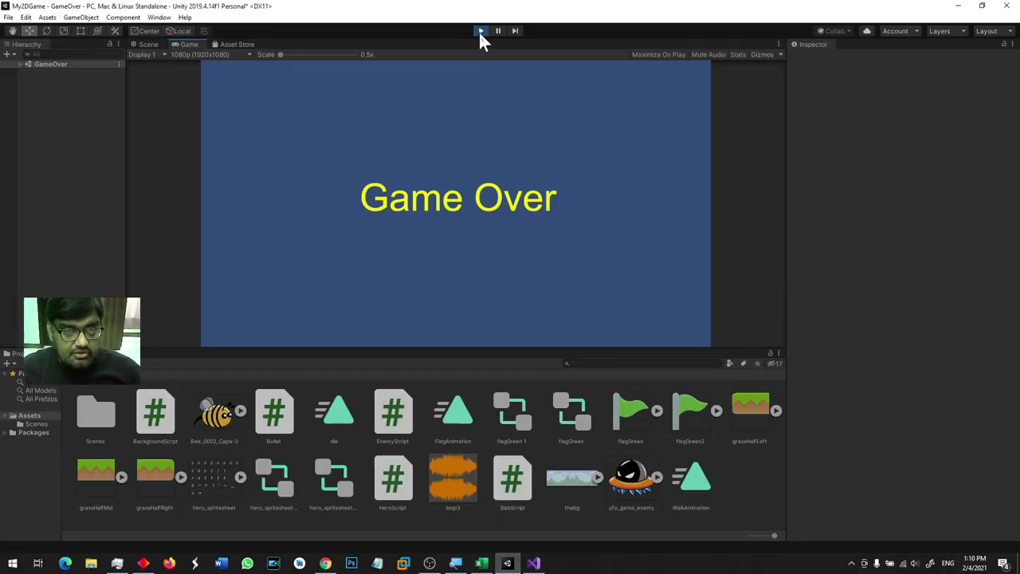
pyautogui.click(481, 32)
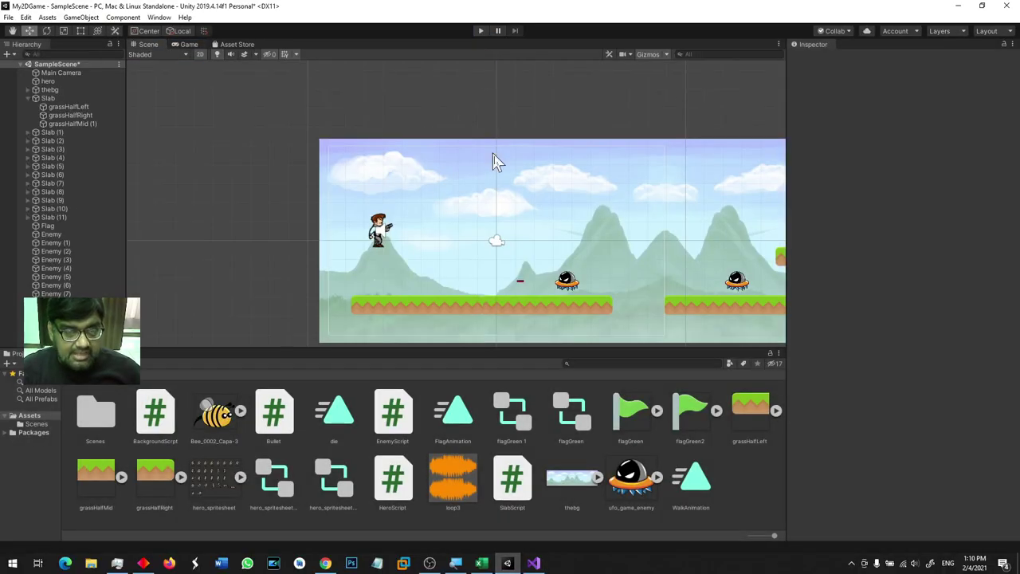
pyautogui.click(520, 284)
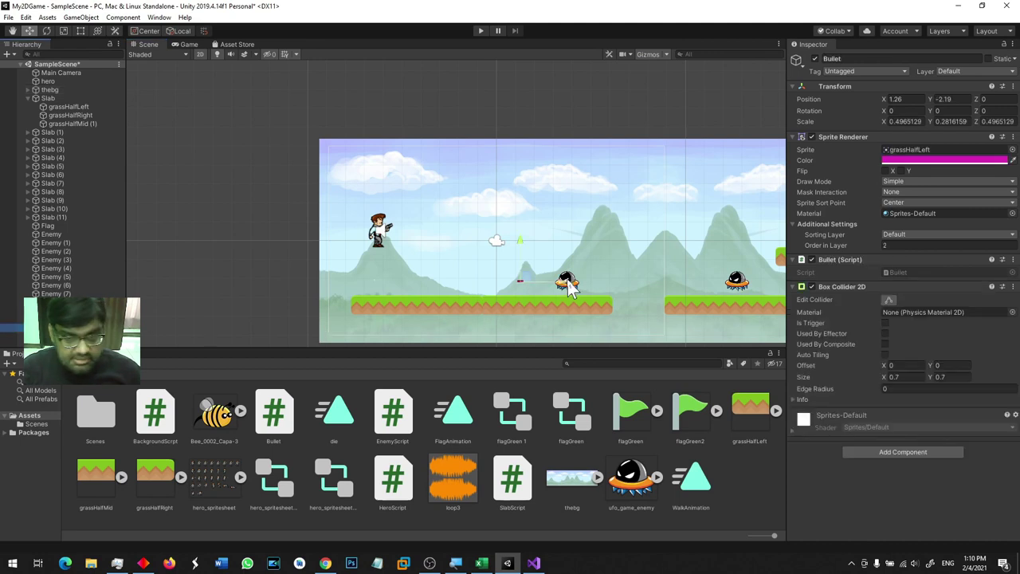
pyautogui.moveTo(566, 287); pyautogui.dragTo(813, 291)
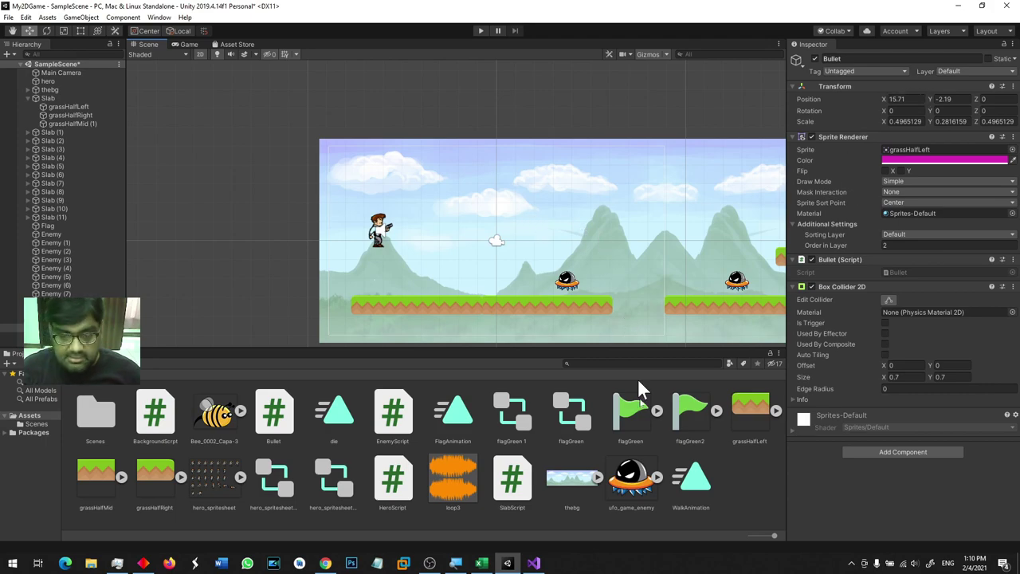
pyautogui.click(534, 562)
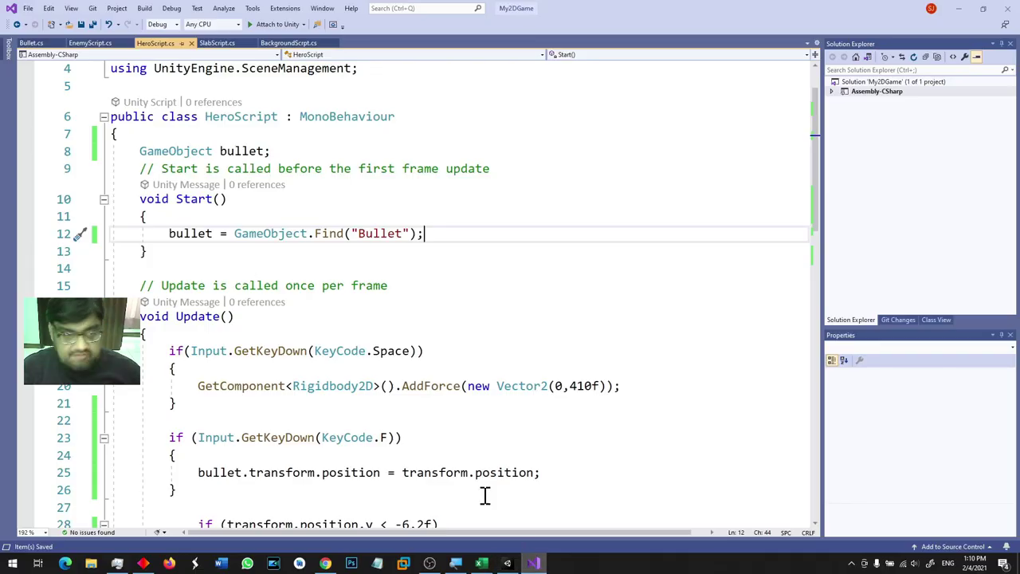
# In Bullet.cs Update, after the Translate call, add the condition if(transform.position.x > 15).
pyautogui.click(32, 42)
pyautogui.click(304, 247)
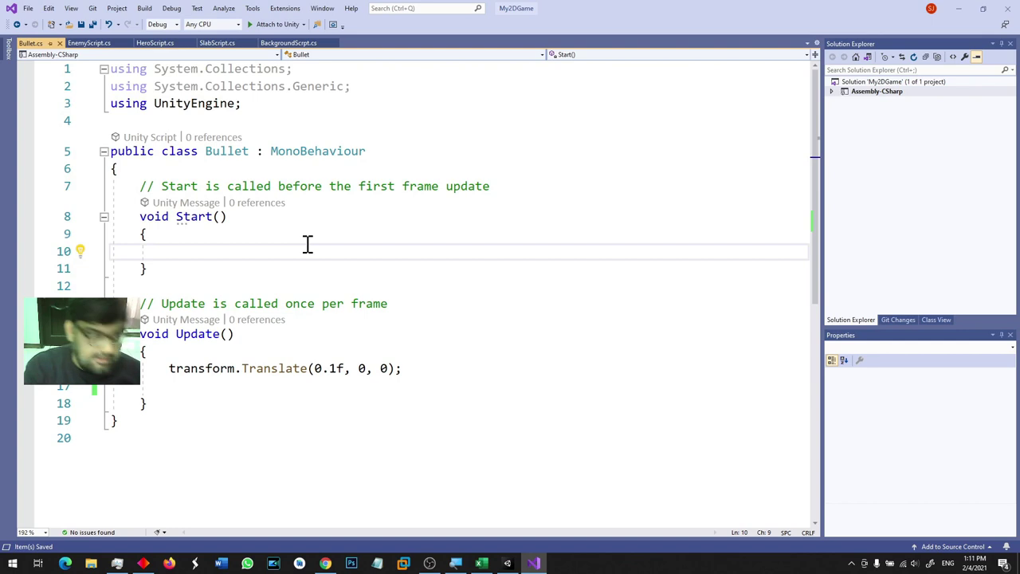
pyautogui.click(235, 387)
pyautogui.write('if(transform.position.')
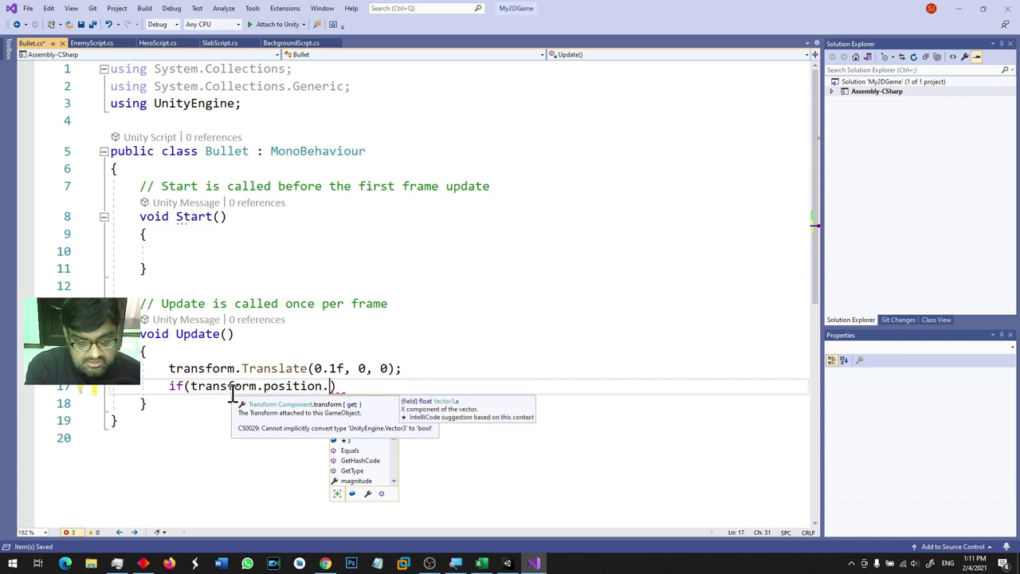
pyautogui.write('x')
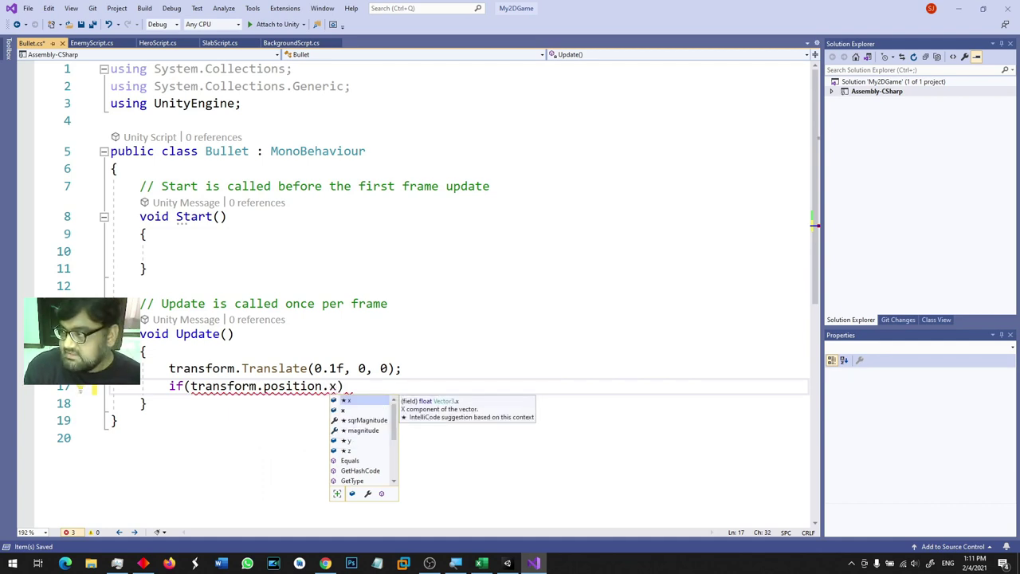
pyautogui.click(430, 562)
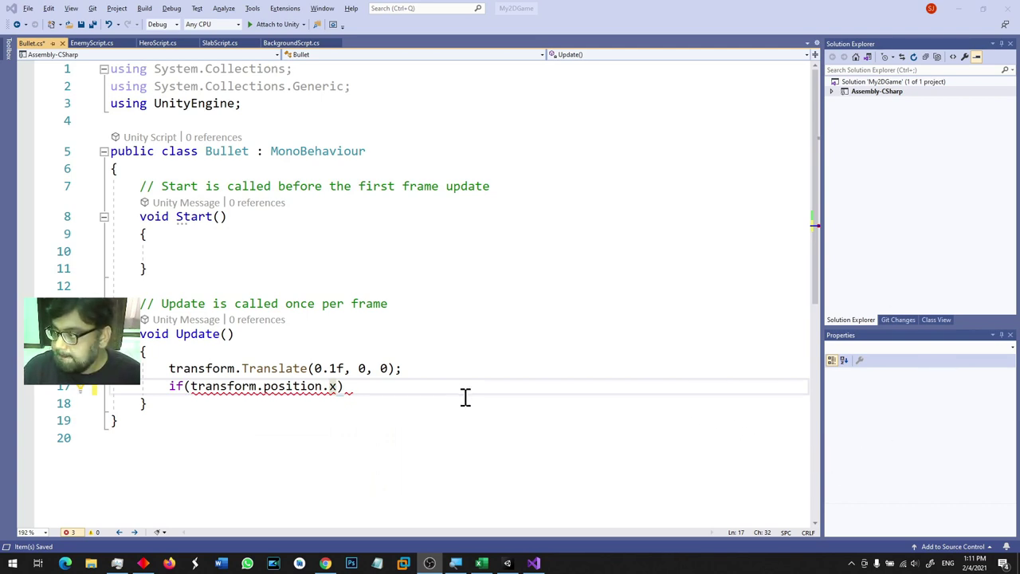
pyautogui.click(332, 378)
pyautogui.write('> 15)')
# Give the if a braced body setting transform.position.y = 100;.
pyautogui.press('Return')
pyautogui.write('{')
pyautogui.press('Return')
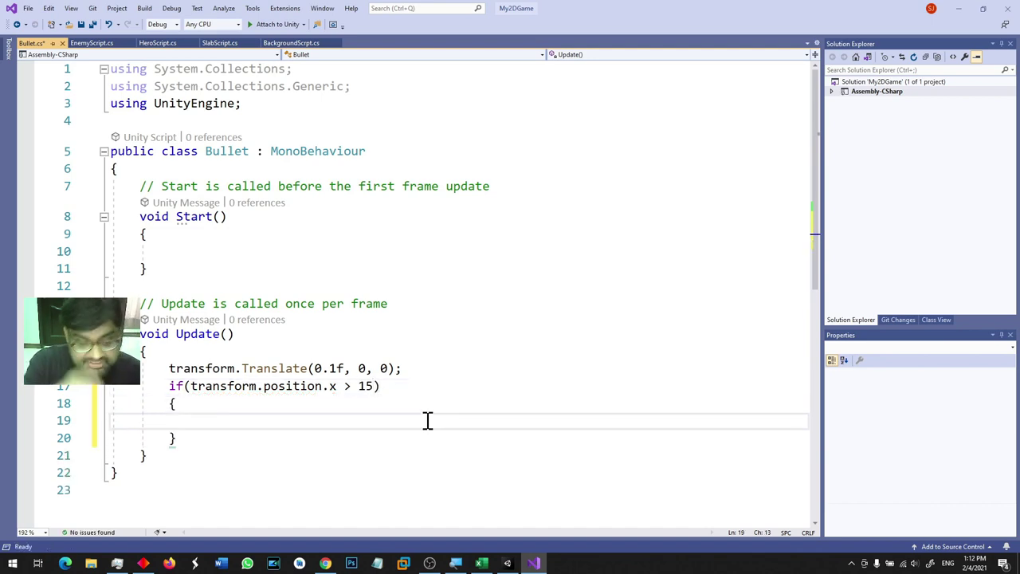
pyautogui.write('tra')
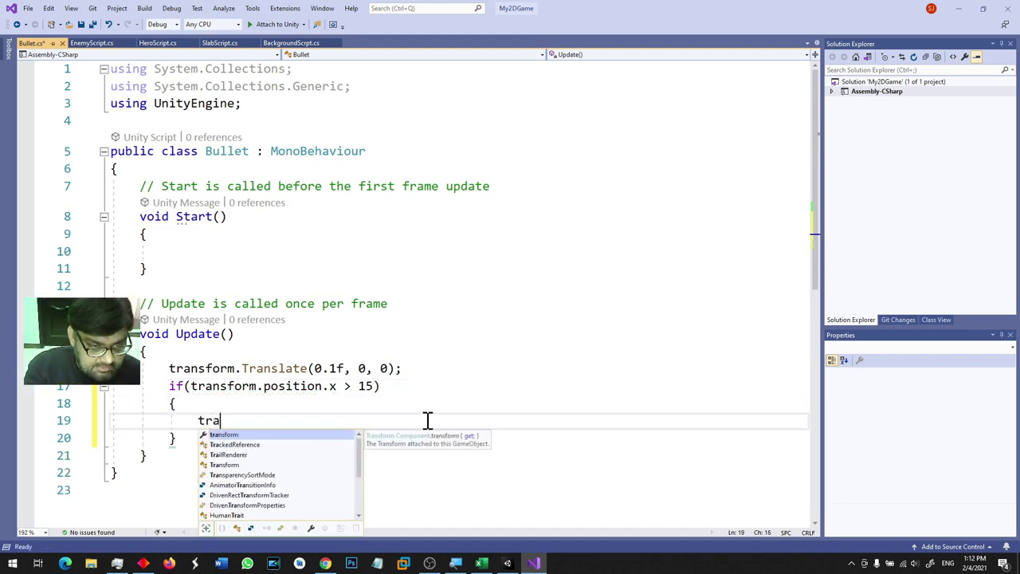
pyautogui.write('nsform.po')
pyautogui.press('Tab')
pyautogui.write('.y = ')
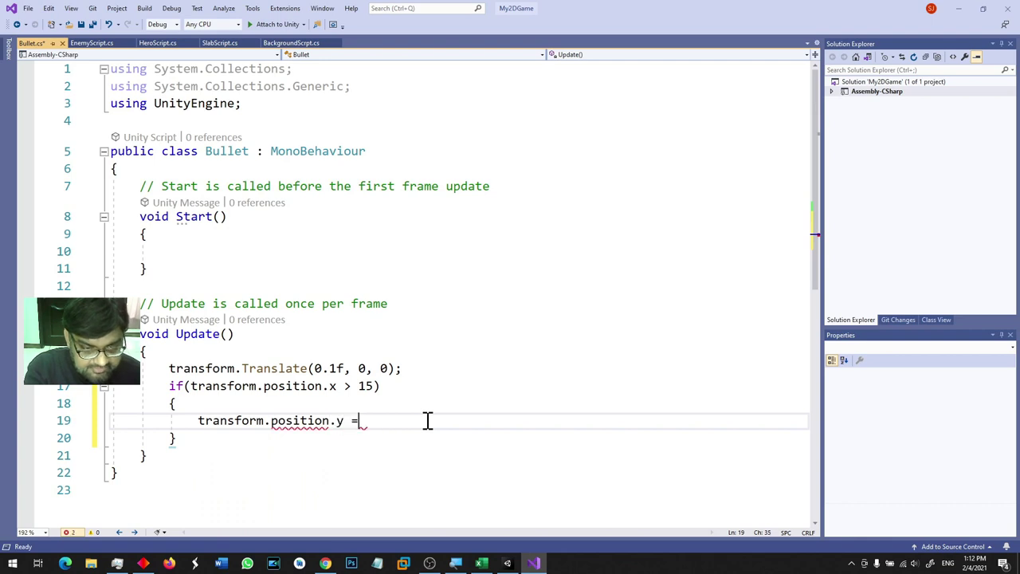
pyautogui.write('100;')
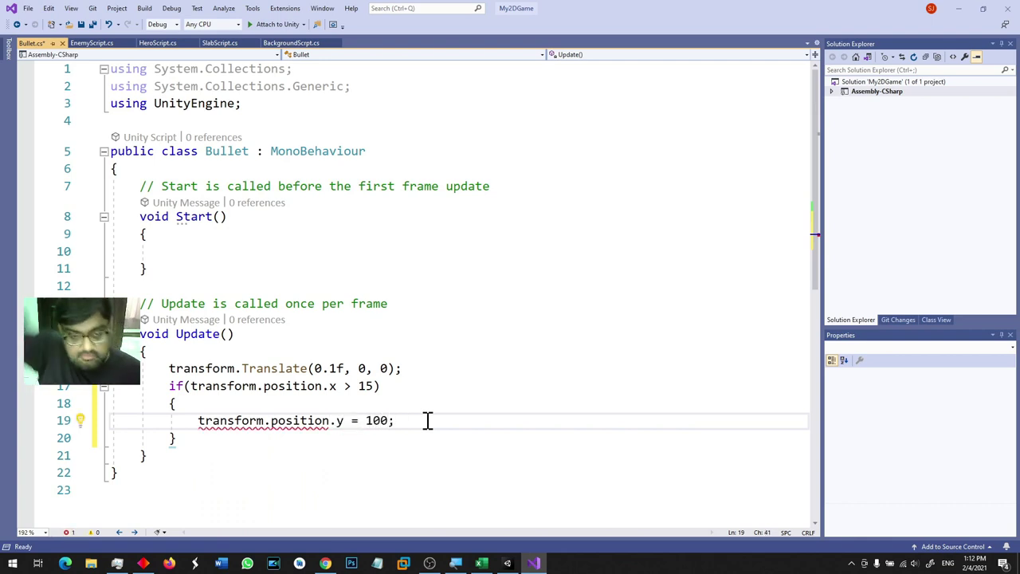
pyautogui.moveTo(303, 419)
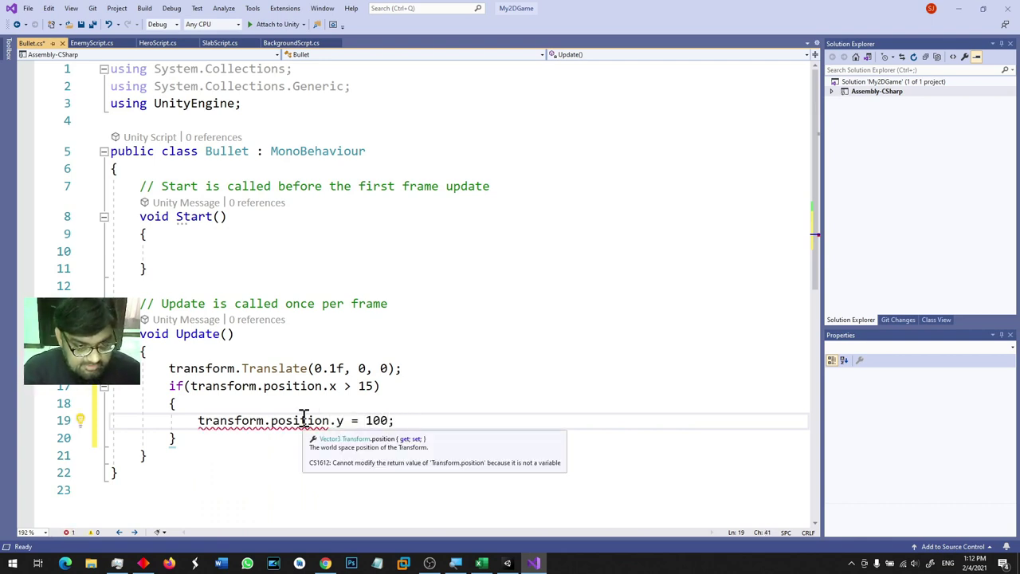
pyautogui.click(269, 403)
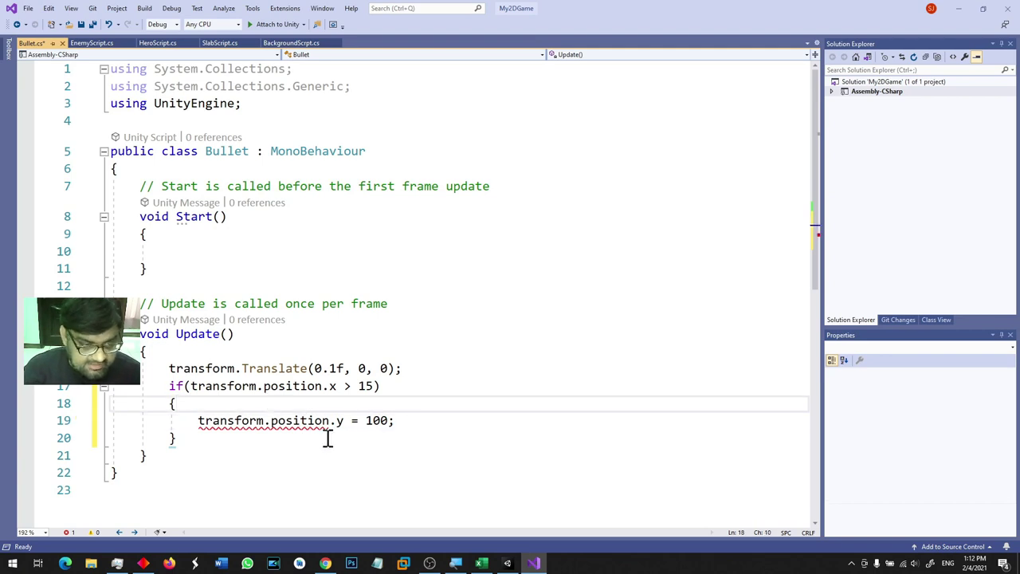
# Start the if block with Vector2 v = transform.position;.
pyautogui.press('Return')
pyautogui.write('Ve')
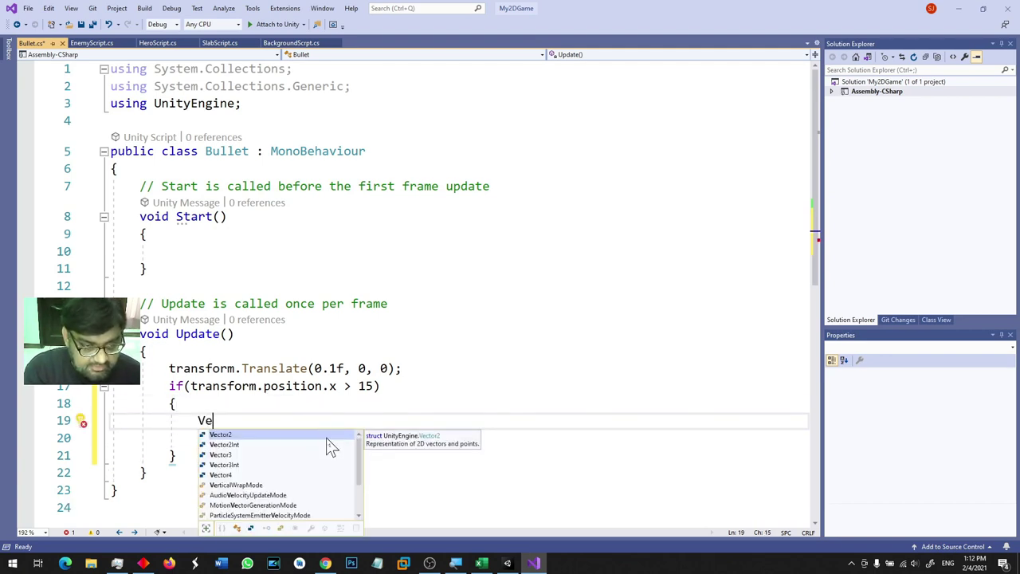
pyautogui.write('ctor2 = transform.po')
pyautogui.press('Tab')
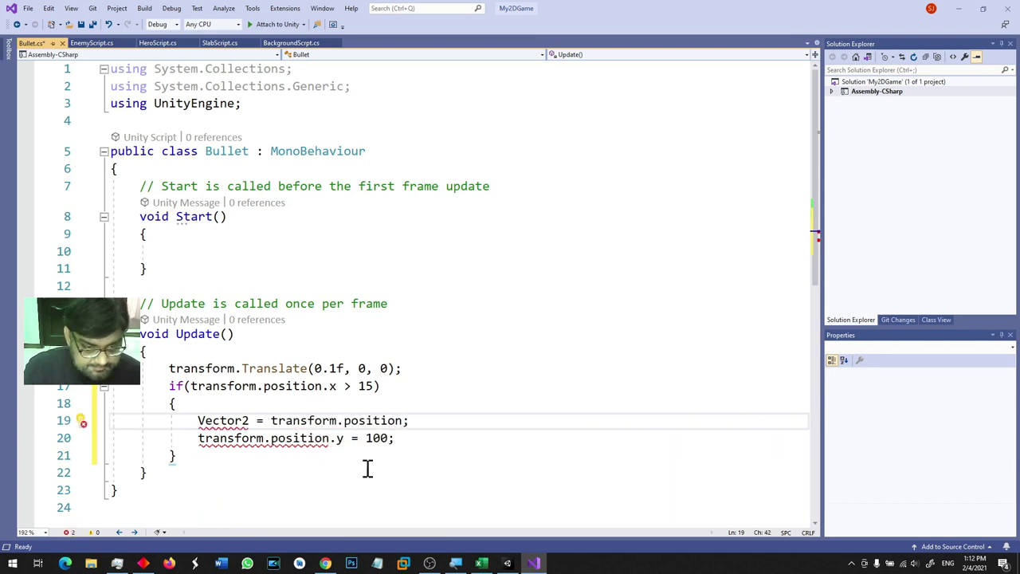
pyautogui.click(243, 414)
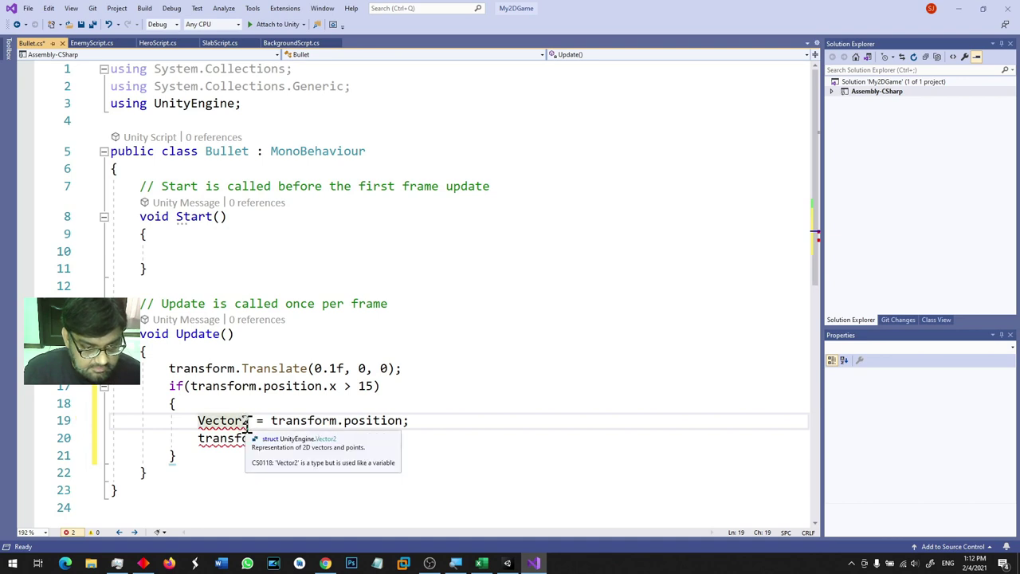
pyautogui.press('Delete')
pyautogui.write('v')
pyautogui.press('Left')
pyautogui.press('Left')
pyautogui.write('2')
# Add v.y = 100 and transform.position = v;, close the if block, and save Bullet.cs.
pyautogui.click(455, 423)
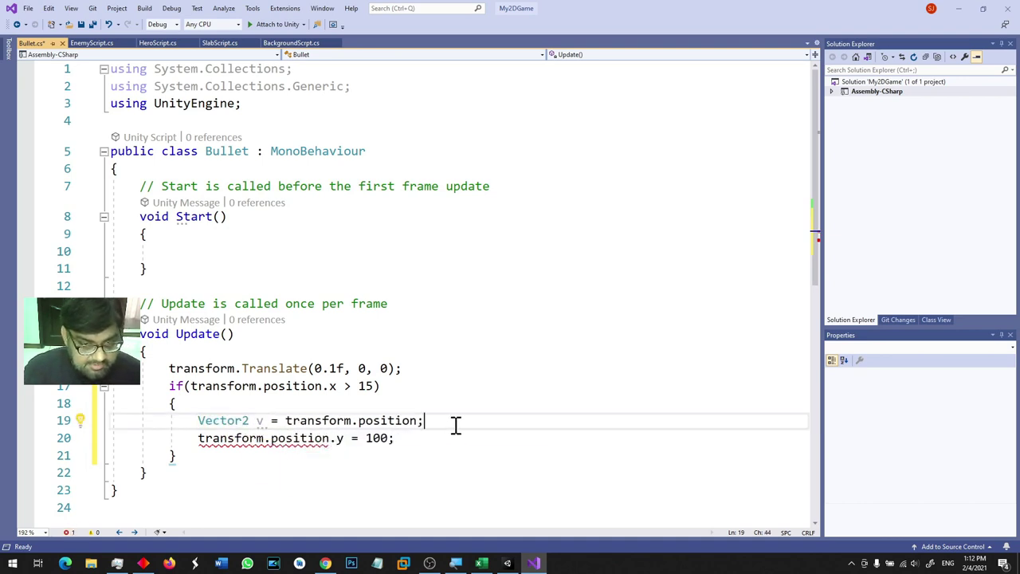
pyautogui.press('Return')
pyautogui.write('v.y = 100;')
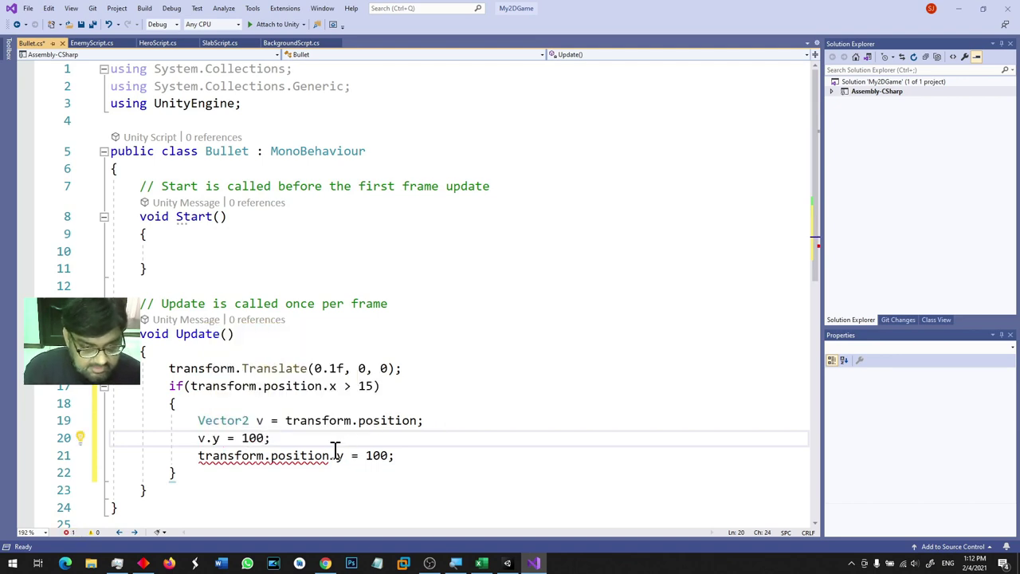
pyautogui.moveTo(330, 455); pyautogui.dragTo(460, 455)
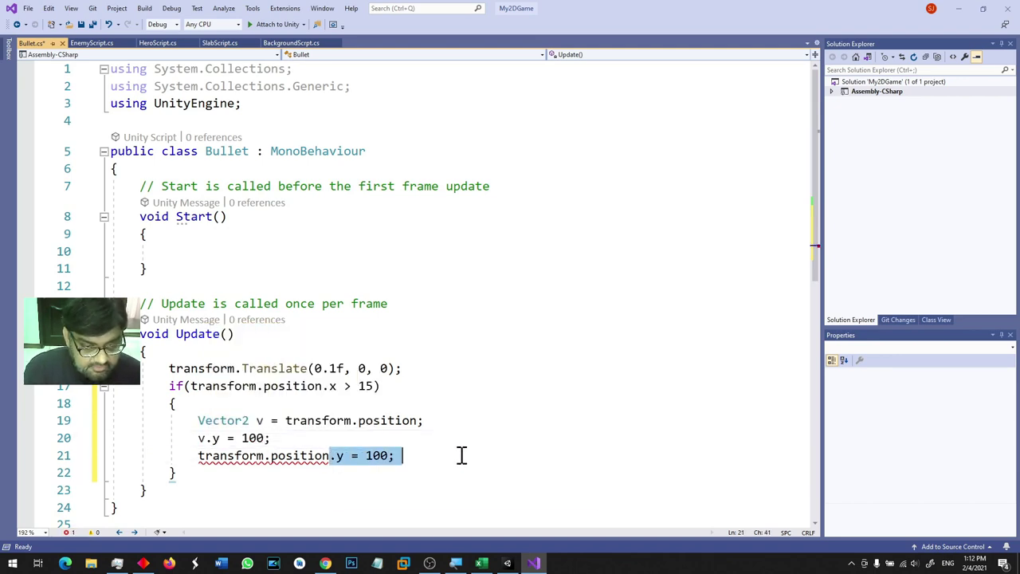
pyautogui.write('= v;')
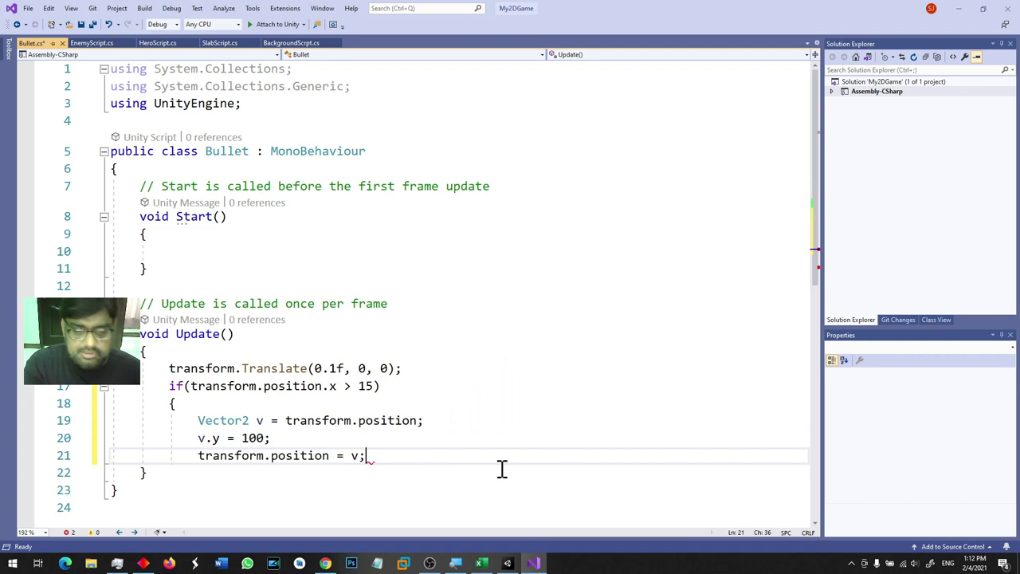
pyautogui.press('Return')
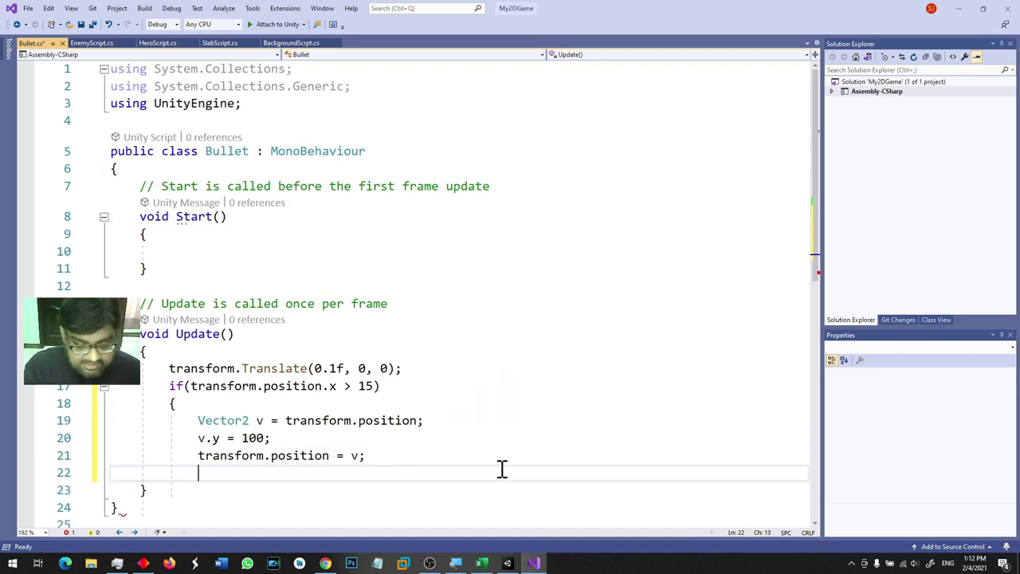
pyautogui.write('}')
pyautogui.hotkey('ctrl', 's')
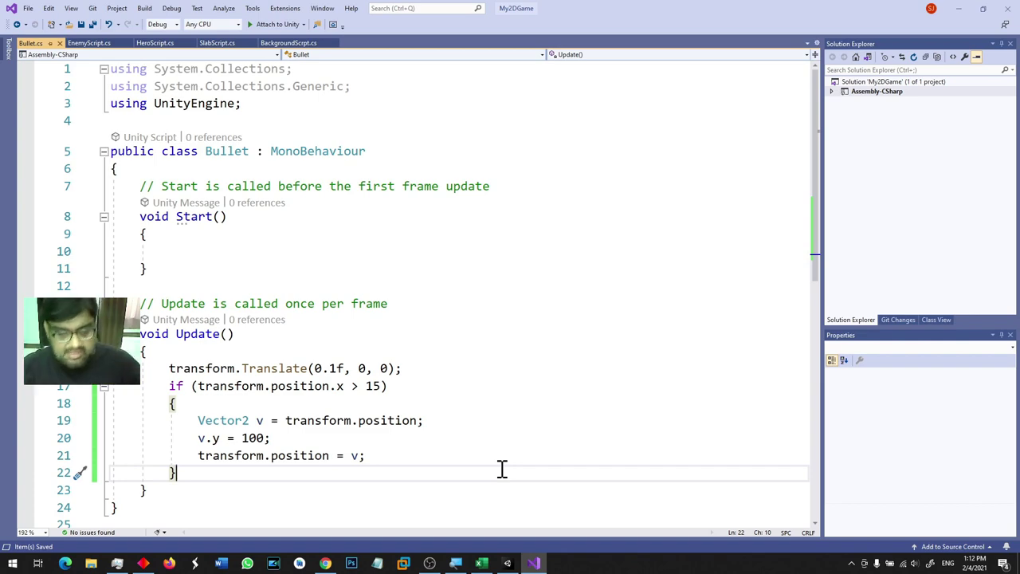
pyautogui.click(507, 563)
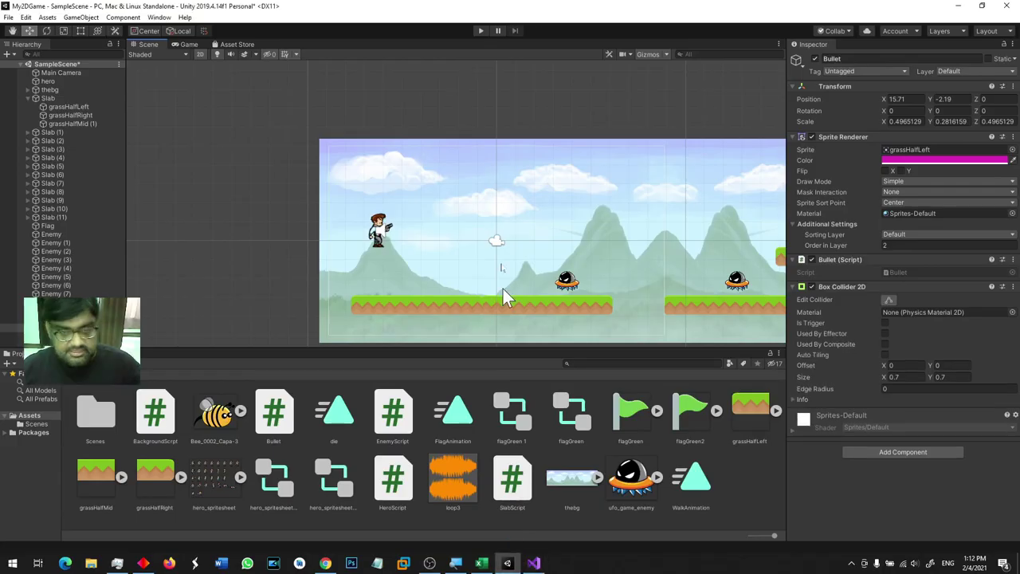
# Run the game, jump once, and stop it after Game Over.
pyautogui.click(478, 33)
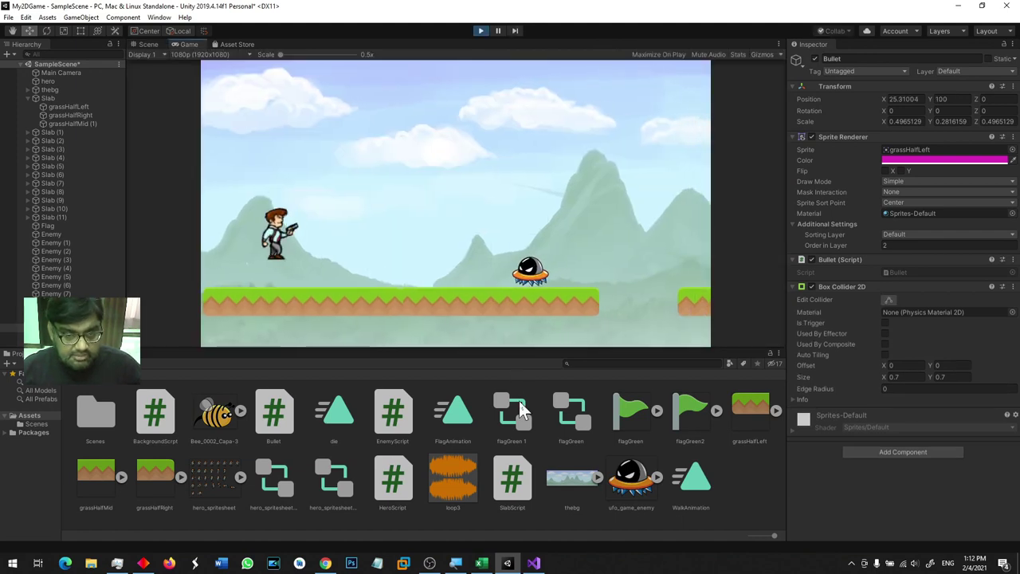
pyautogui.press('space')
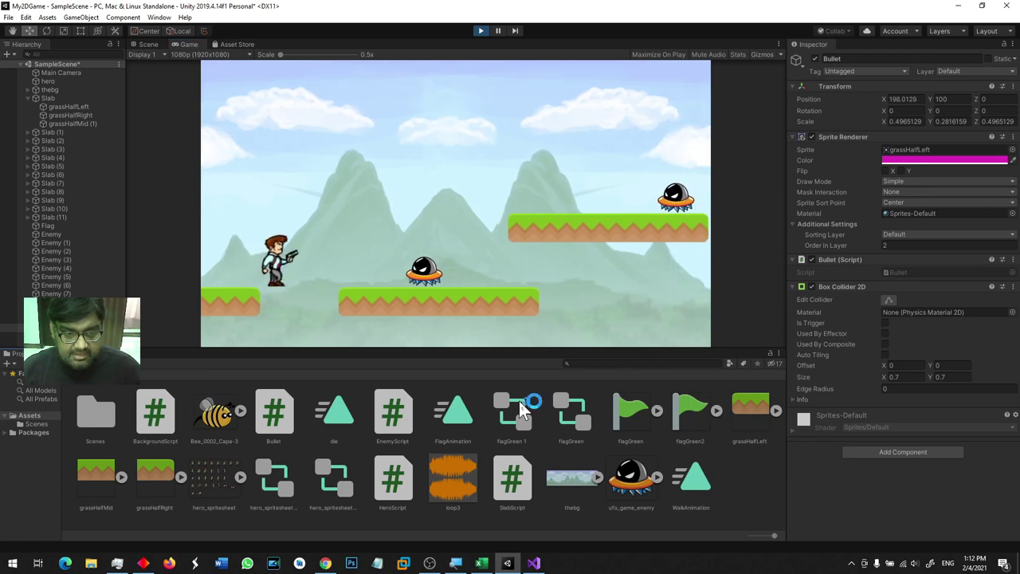
pyautogui.click(481, 32)
# Replay the level jumping across platforms with Space, then stop Play mode and reselect the hero.
pyautogui.click(479, 31)
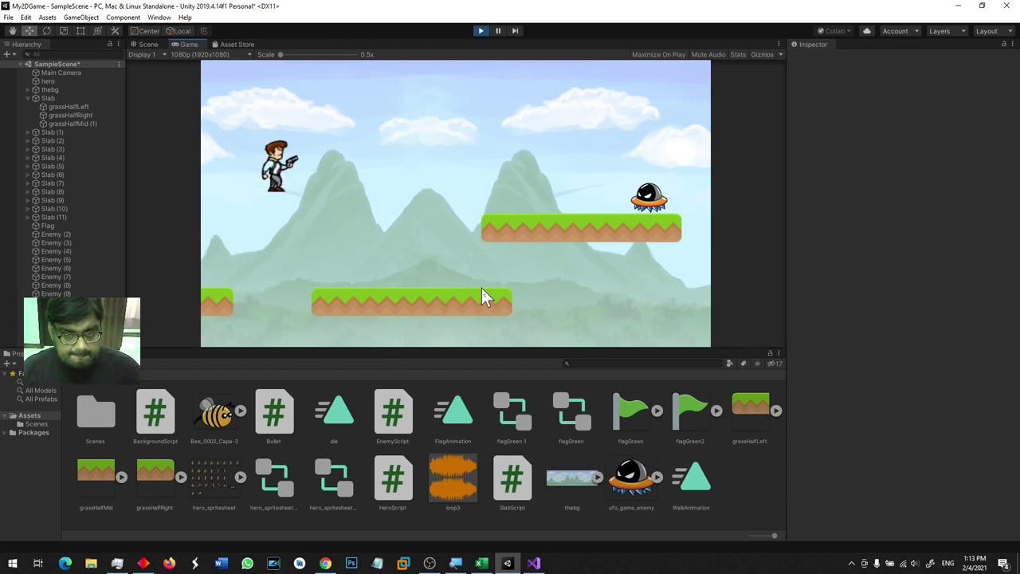
pyautogui.press('space')
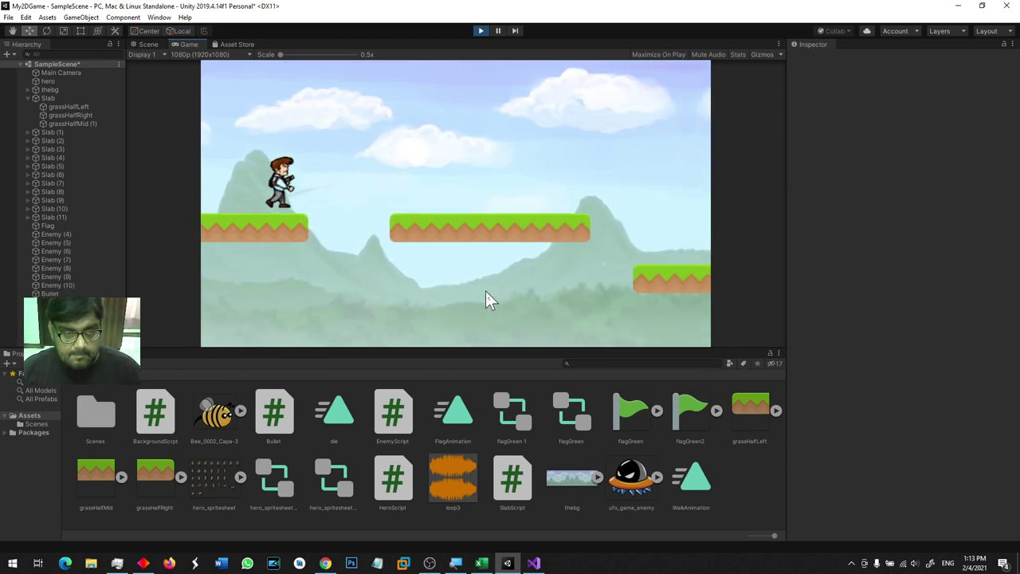
pyautogui.press('space')
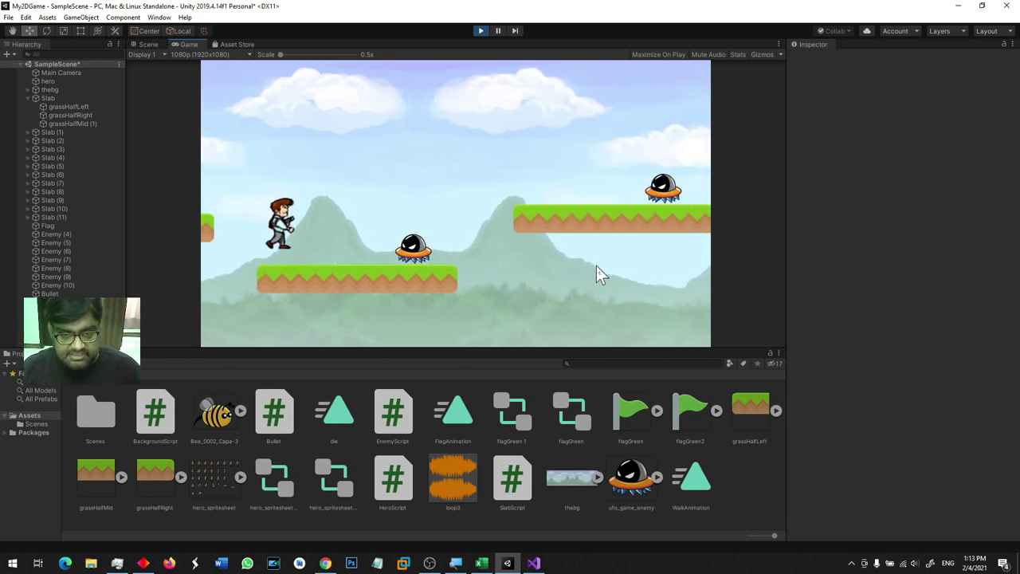
pyautogui.press('space')
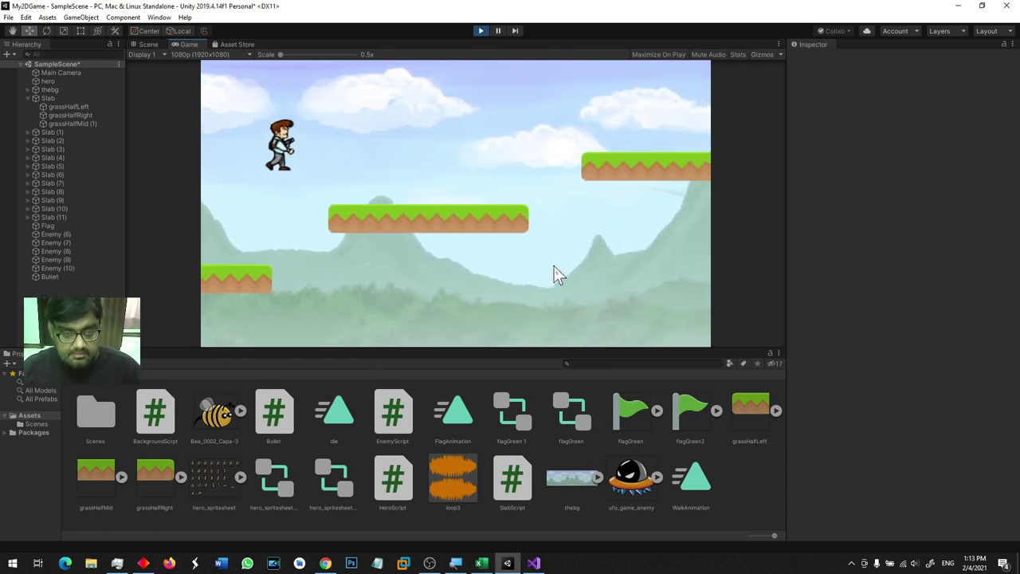
pyautogui.press('space')
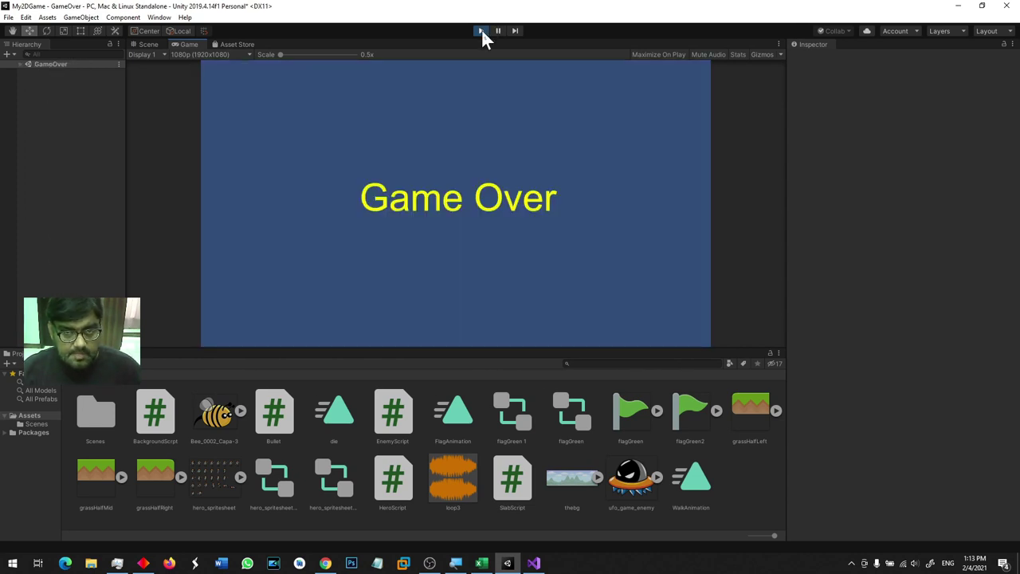
pyautogui.click(482, 32)
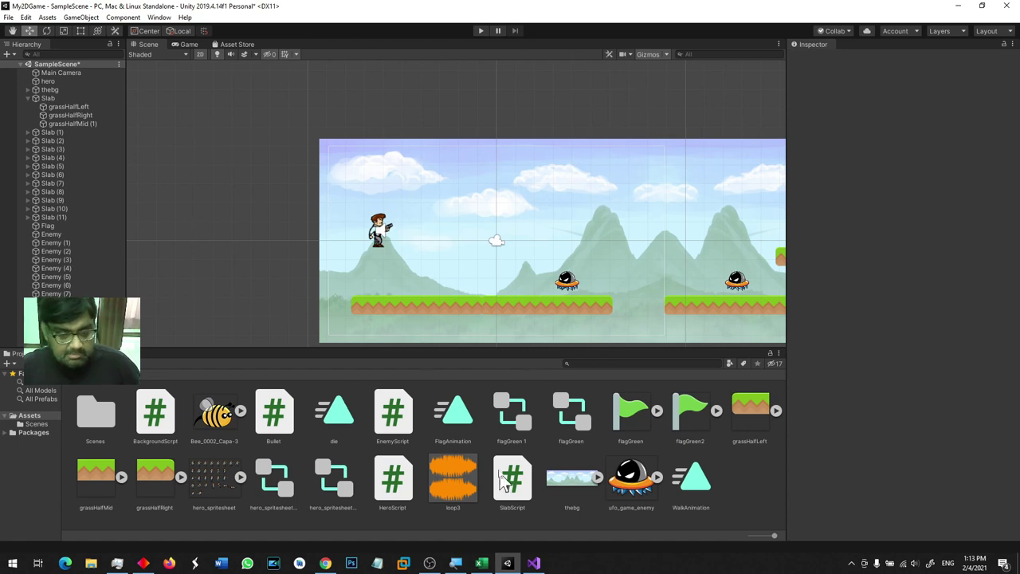
pyautogui.hotkey('ctrl', 'z')
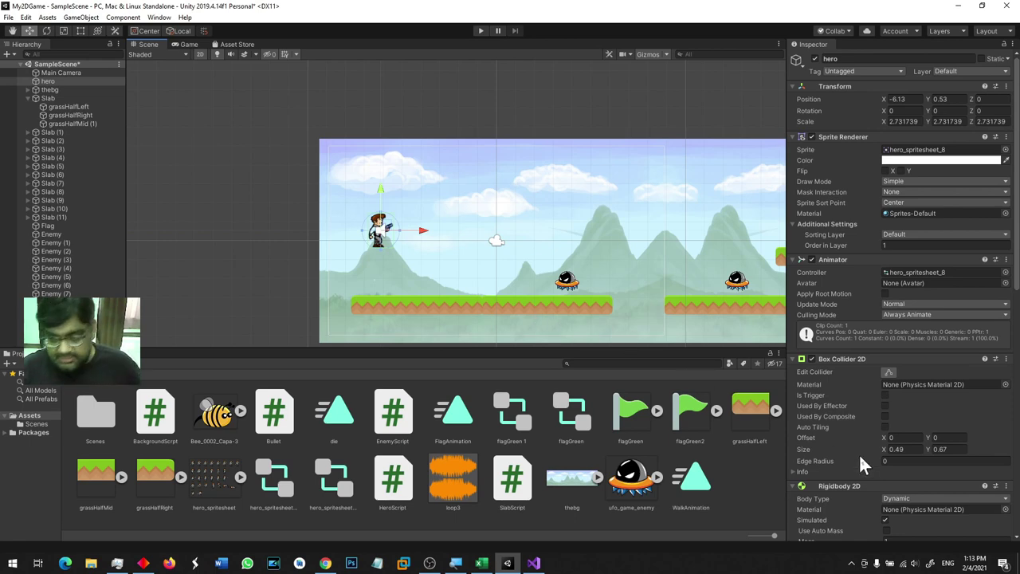
# Add a 'public static int score = 0;' field to the HeroScript class.
pyautogui.click(549, 561)
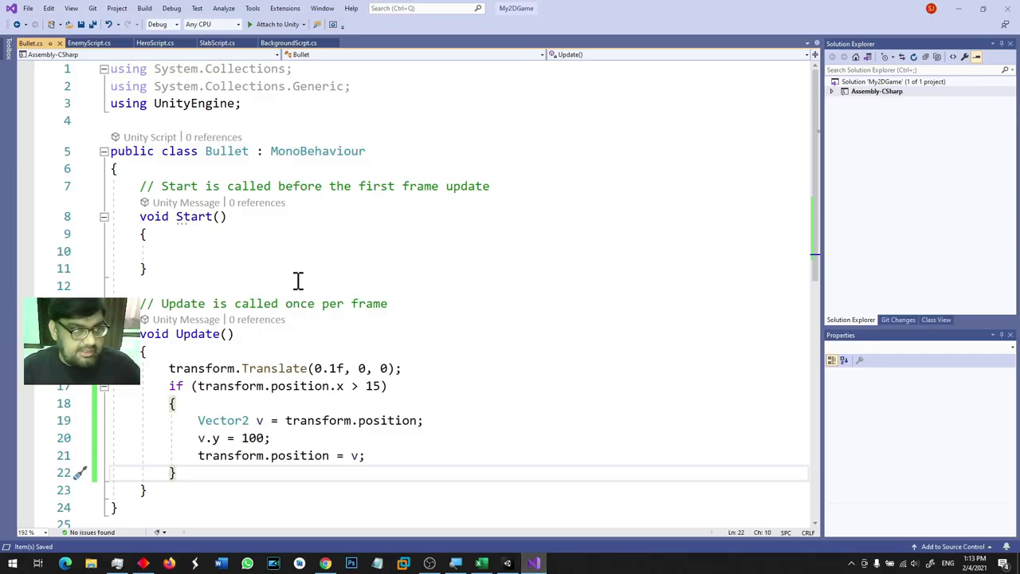
pyautogui.click(155, 42)
pyautogui.click(197, 139)
pyautogui.press('Return')
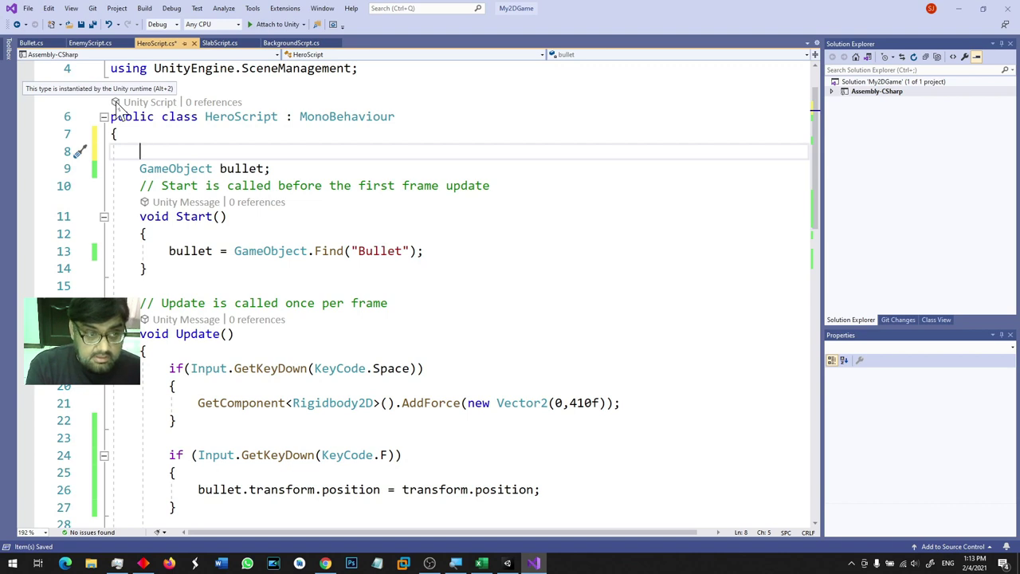
pyautogui.write('publc')
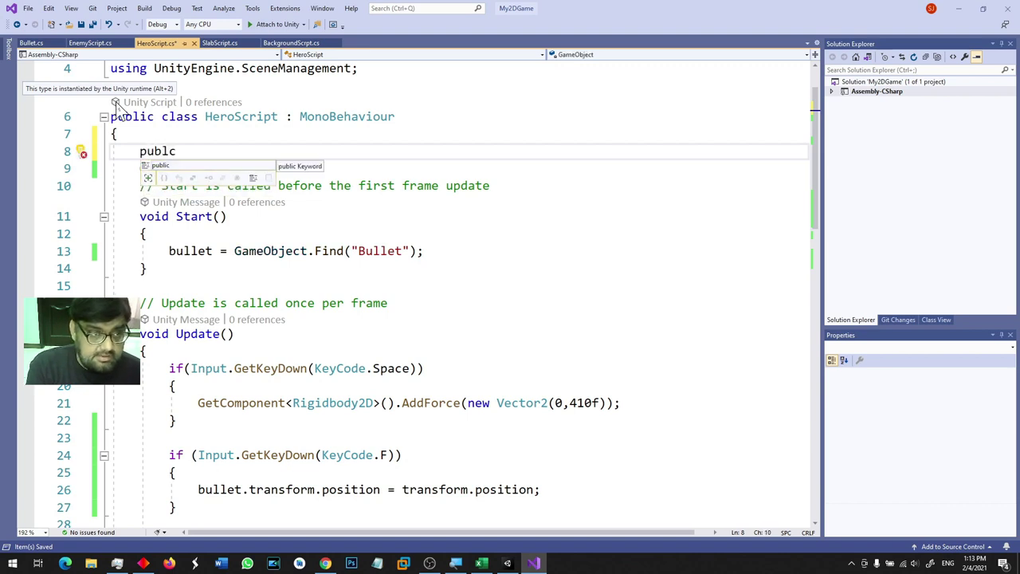
pyautogui.press('BackSpace')
pyautogui.write('ic static int score = 0;')
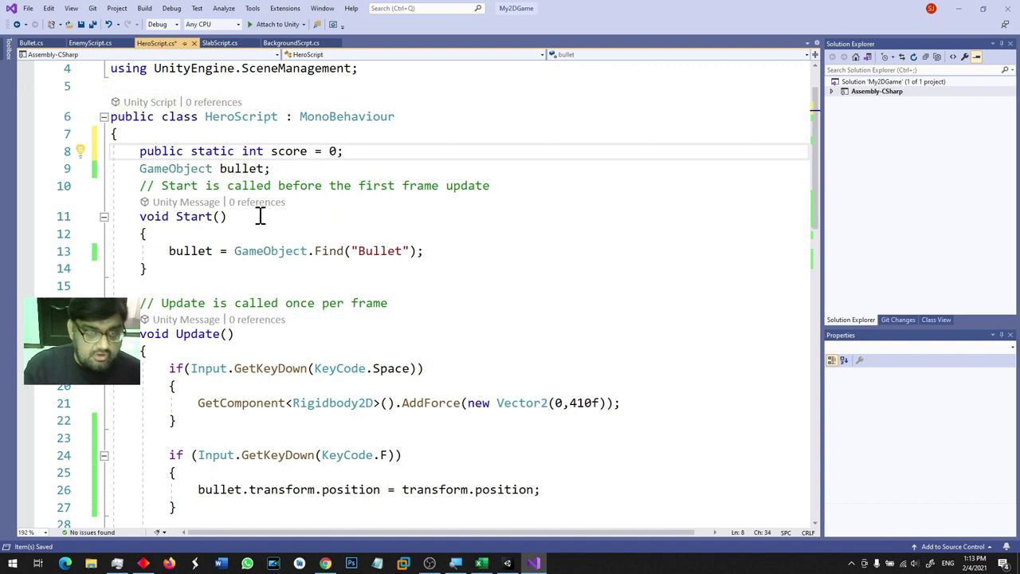
# Reset score = 0 in Start and save HeroScript.cs.
pyautogui.click(440, 253)
pyautogui.press('Return')
pyautogui.write('score = 0;')
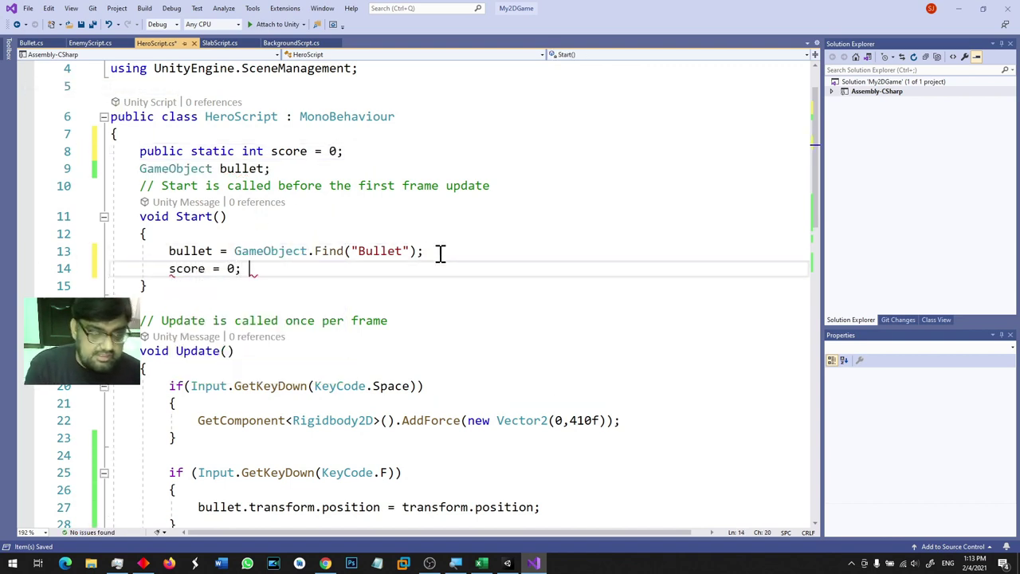
pyautogui.hotkey('ctrl', 's')
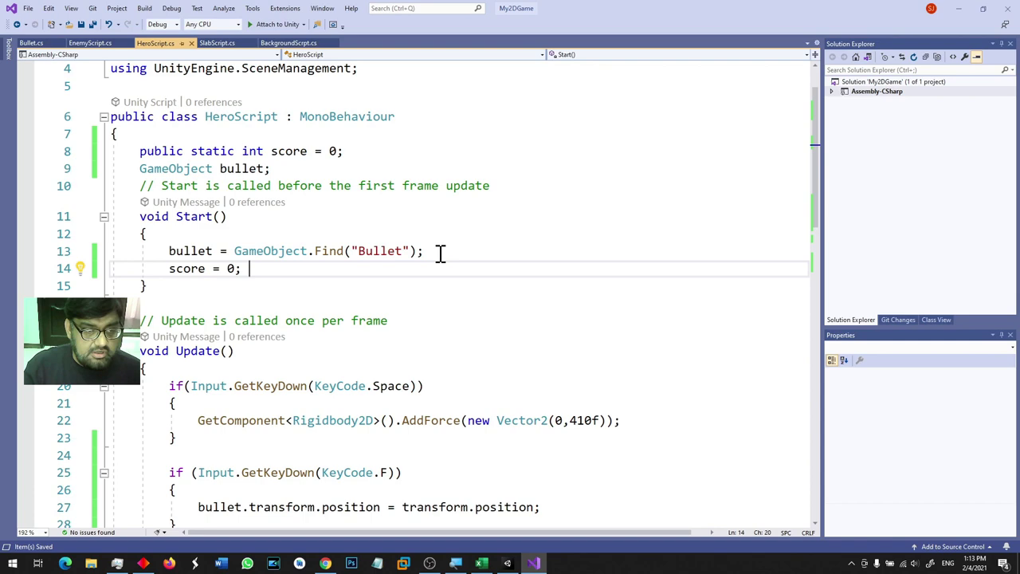
pyautogui.scroll(1, 440, 253)
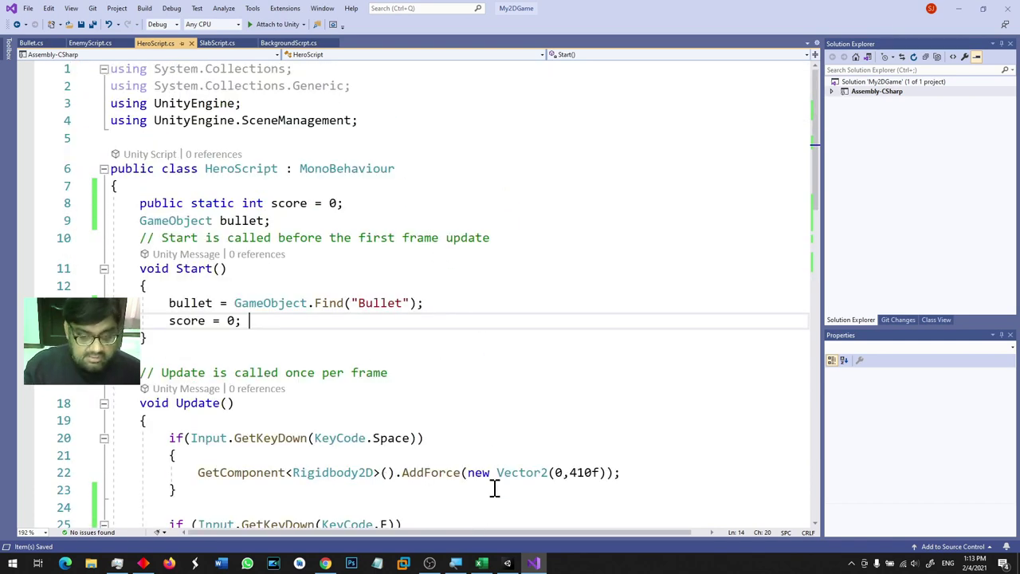
pyautogui.click(507, 563)
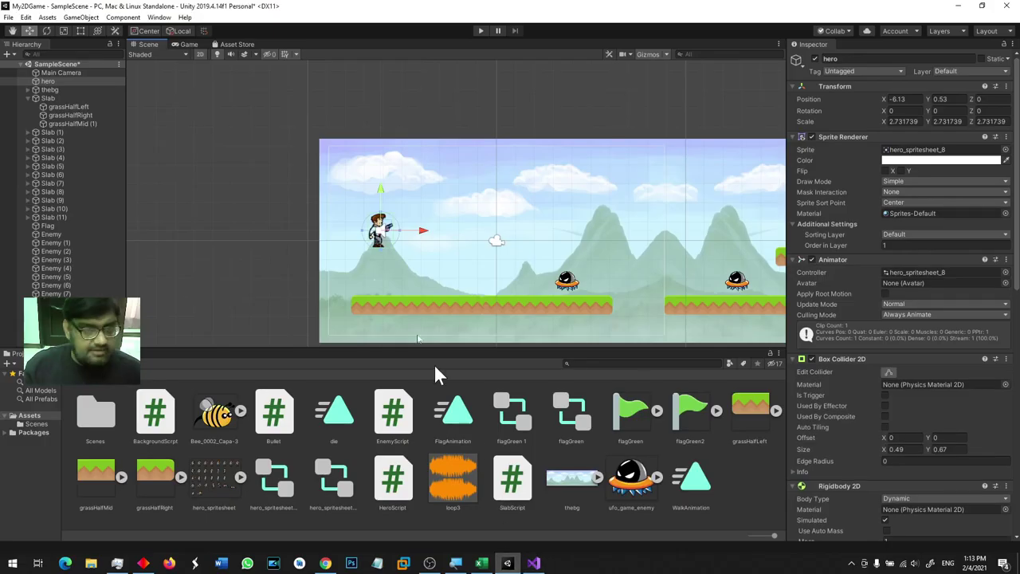
# Create a UI Canvas set to Scale With Screen Size at a 1920 × 1080 reference resolution.
pyautogui.click(80, 17)
pyautogui.moveTo(151, 122)
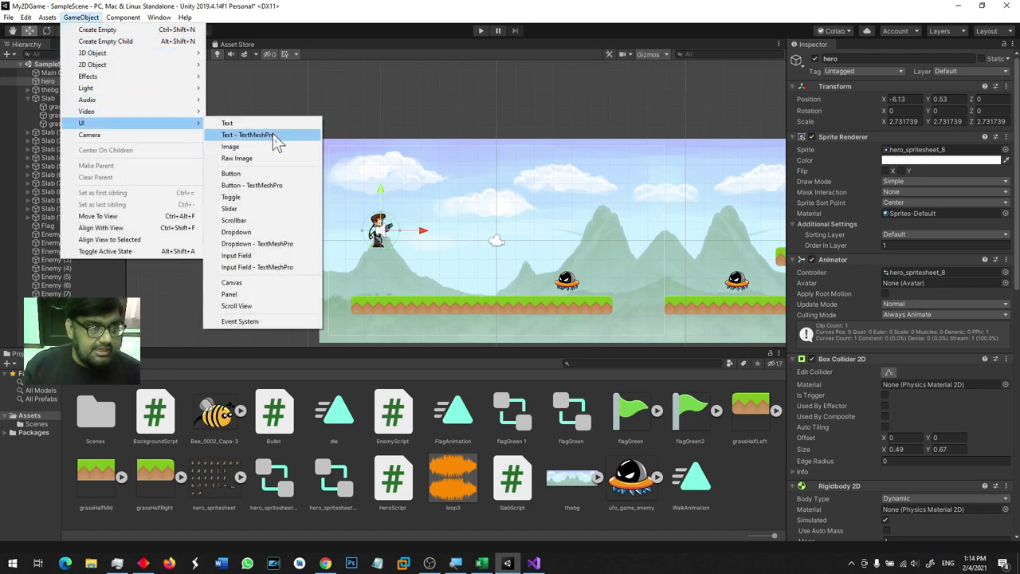
pyautogui.click(286, 282)
pyautogui.scroll(-3, 444, 257)
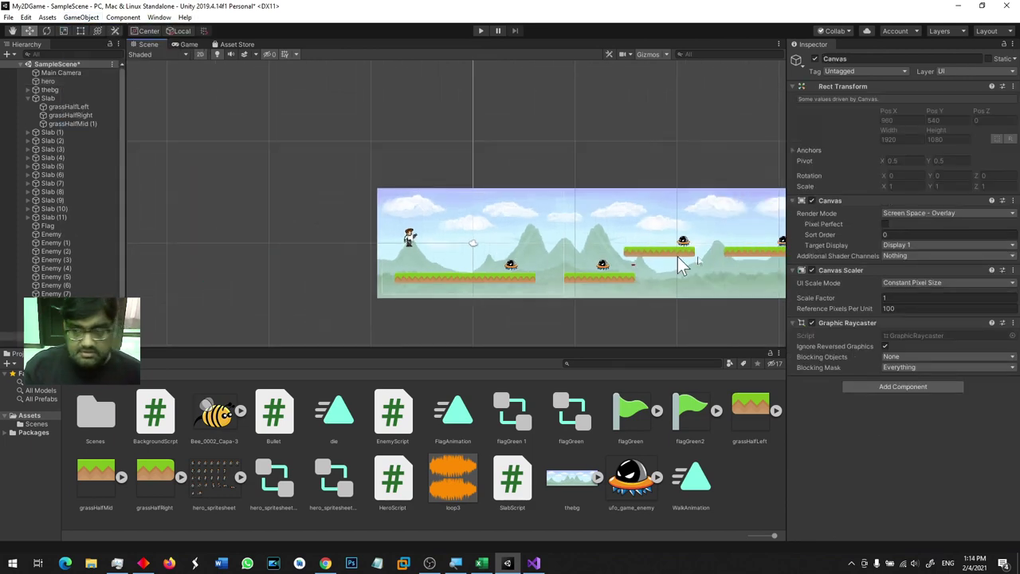
pyautogui.click(946, 282)
pyautogui.click(957, 310)
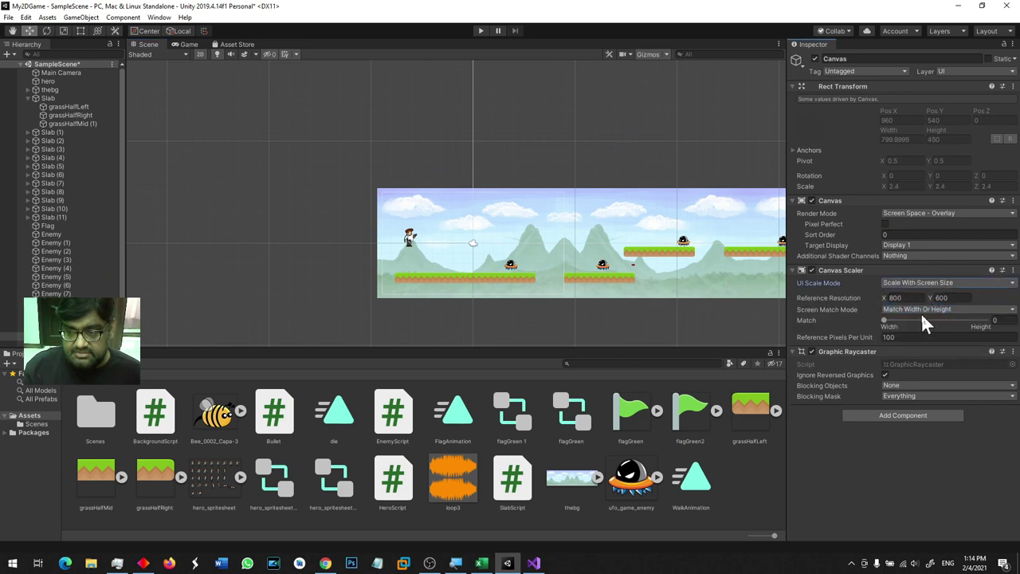
pyautogui.click(914, 297)
pyautogui.write('1920')
pyautogui.press('Tab')
pyautogui.write('1080')
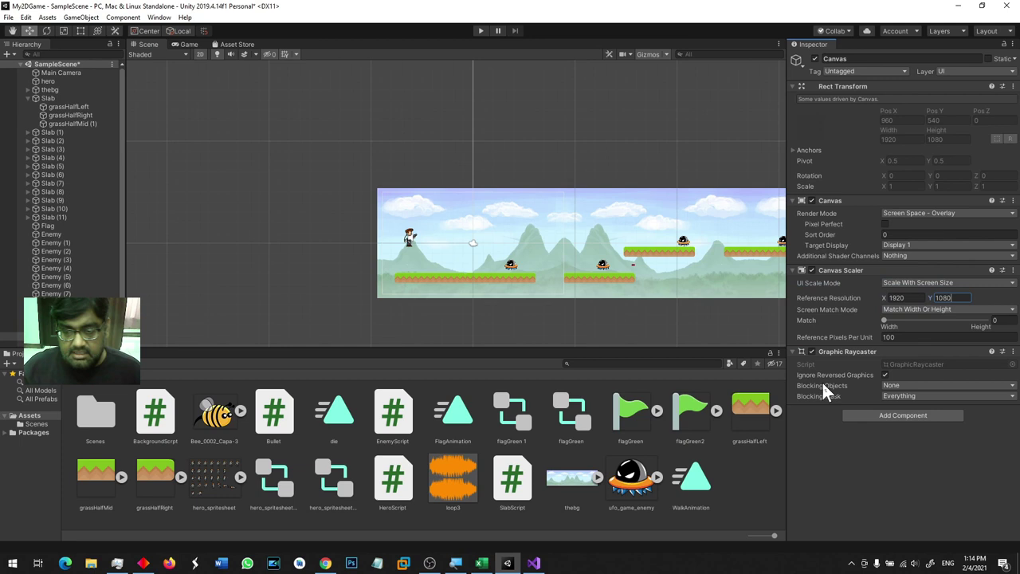
# Zoom out and pan the Scene view to frame the whole canvas.
pyautogui.scroll(-3, 440, 182)
pyautogui.scroll(-2, 442, 181)
pyautogui.scroll(-2, 450, 185)
pyautogui.scroll(-3, 470, 189)
pyautogui.scroll(-2, 488, 193)
pyautogui.moveTo(629, 207); pyautogui.dragTo(433, 312, button='middle')
pyautogui.scroll(-3, 483, 247)
pyautogui.scroll(-1, 486, 244)
pyautogui.rightClick(58, 334)
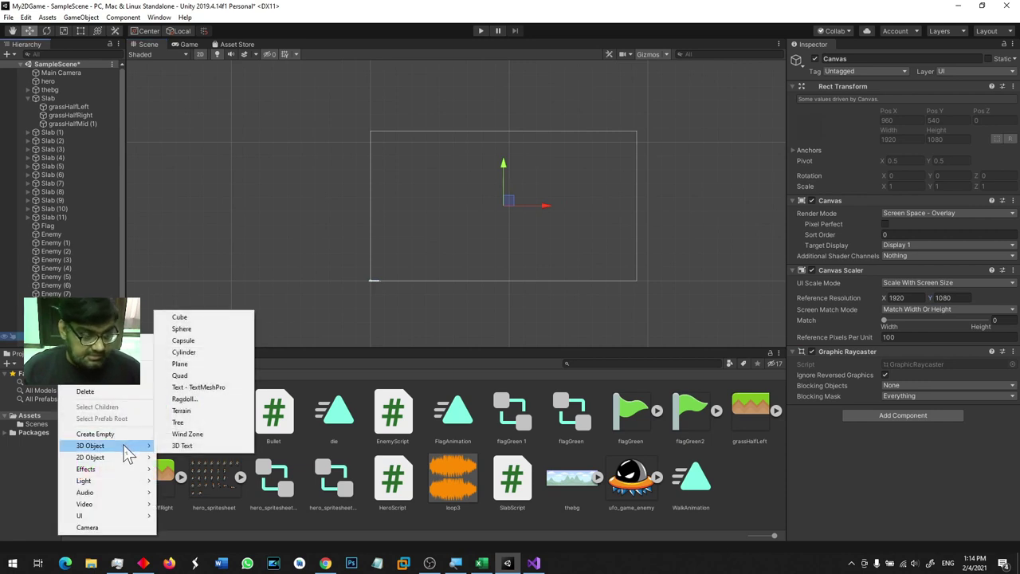
# Add a UI Text to the canvas reading 'Score:'.
pyautogui.moveTo(120, 514)
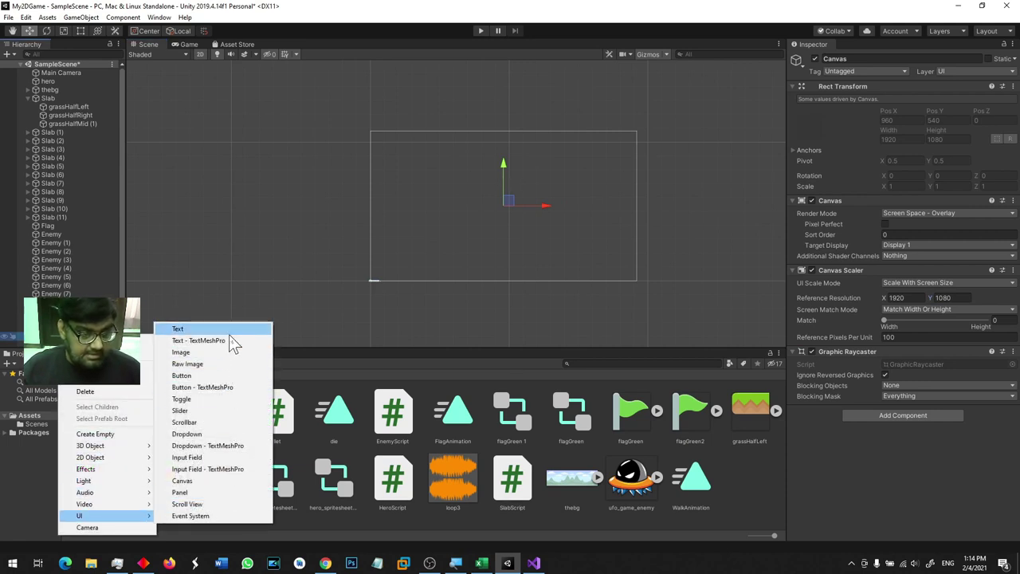
pyautogui.click(260, 327)
pyautogui.click(847, 240)
pyautogui.write('Score:')
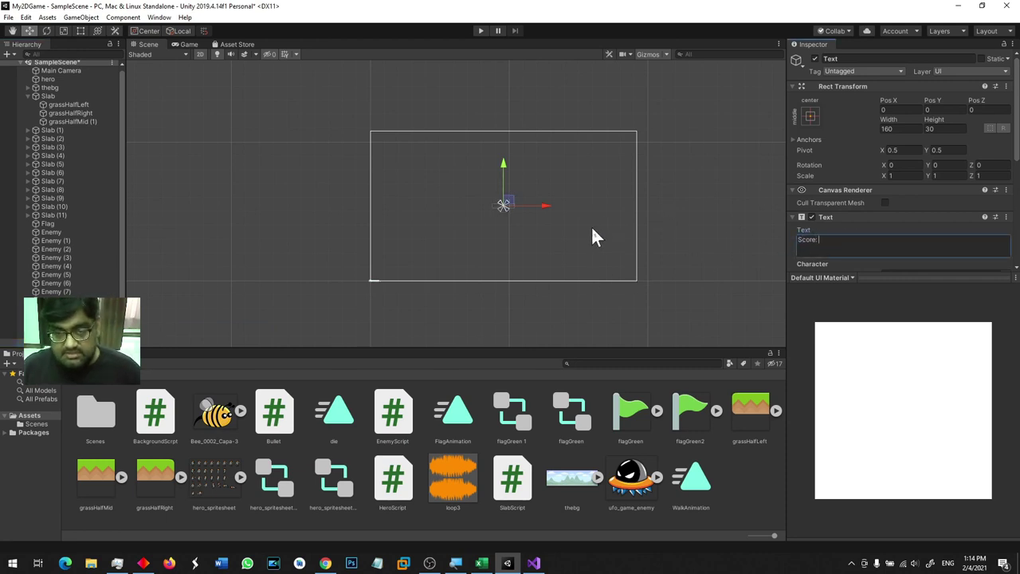
# Enlarge the text box to about 498 × 260, anchor it top-left, and move it near that corner.
pyautogui.click(83, 30)
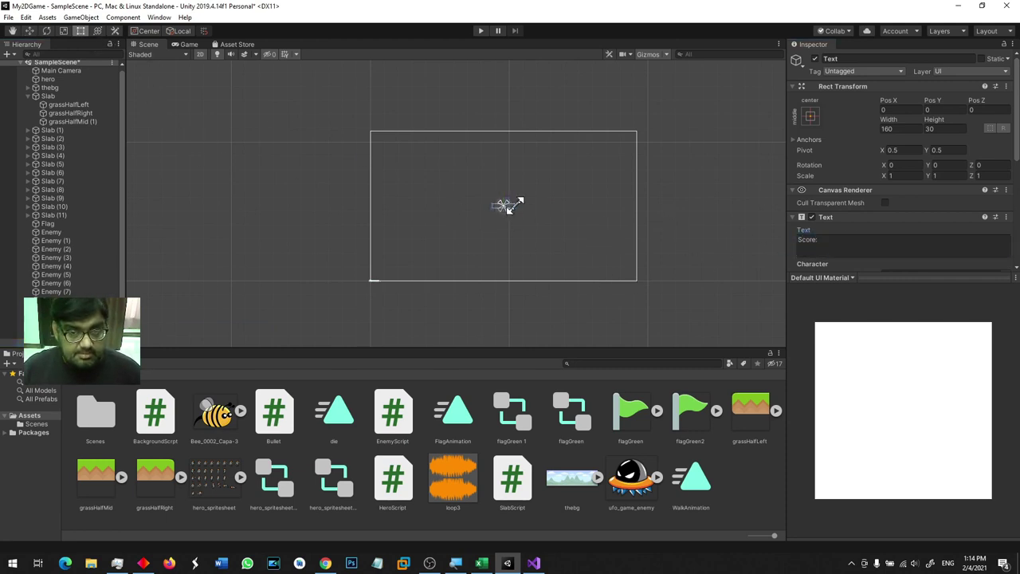
pyautogui.moveTo(532, 188); pyautogui.dragTo(561, 172)
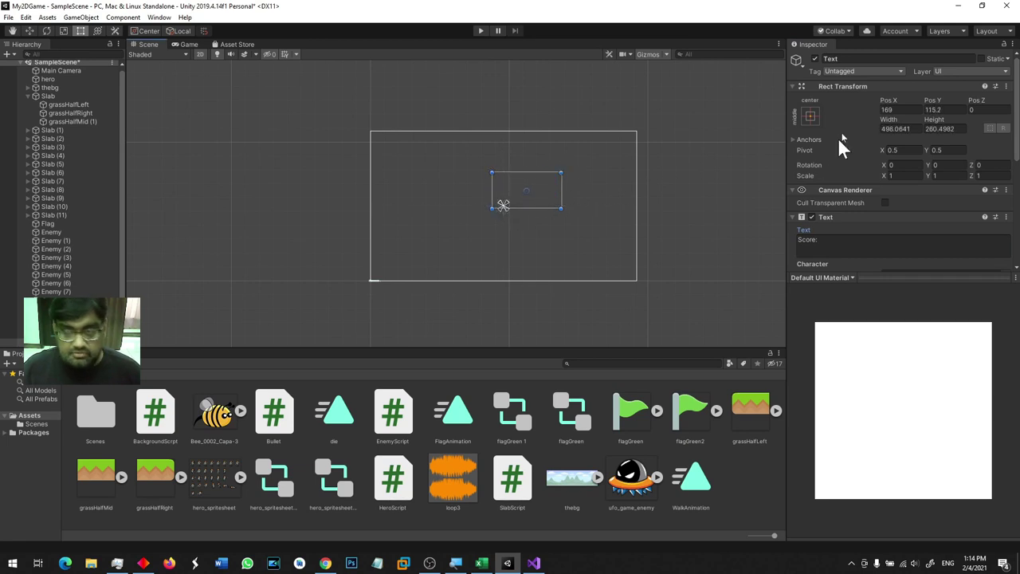
pyautogui.click(811, 116)
pyautogui.click(847, 199)
pyautogui.click(521, 201)
pyautogui.moveTo(511, 197); pyautogui.dragTo(399, 164)
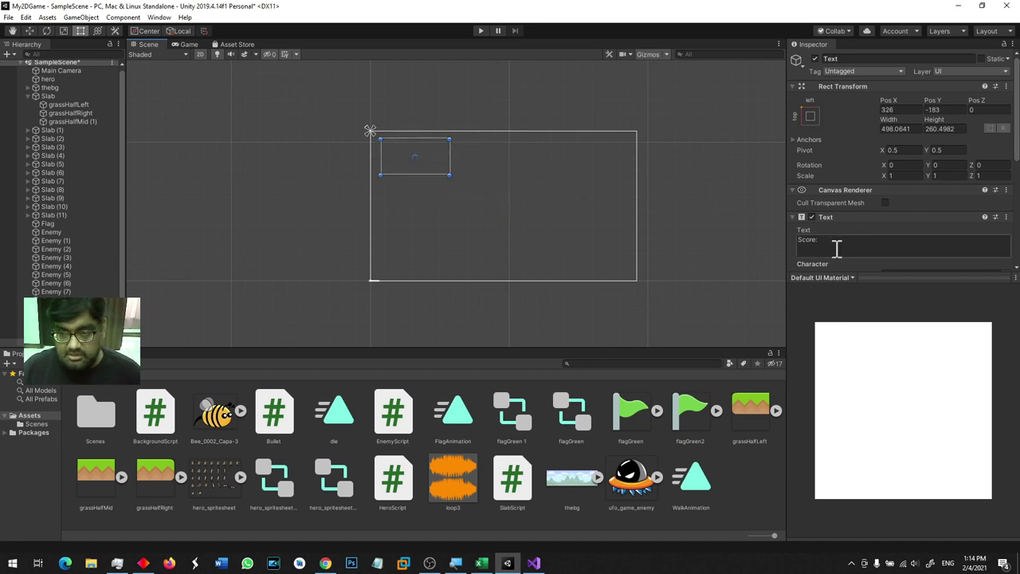
pyautogui.scroll(-5, 837, 248)
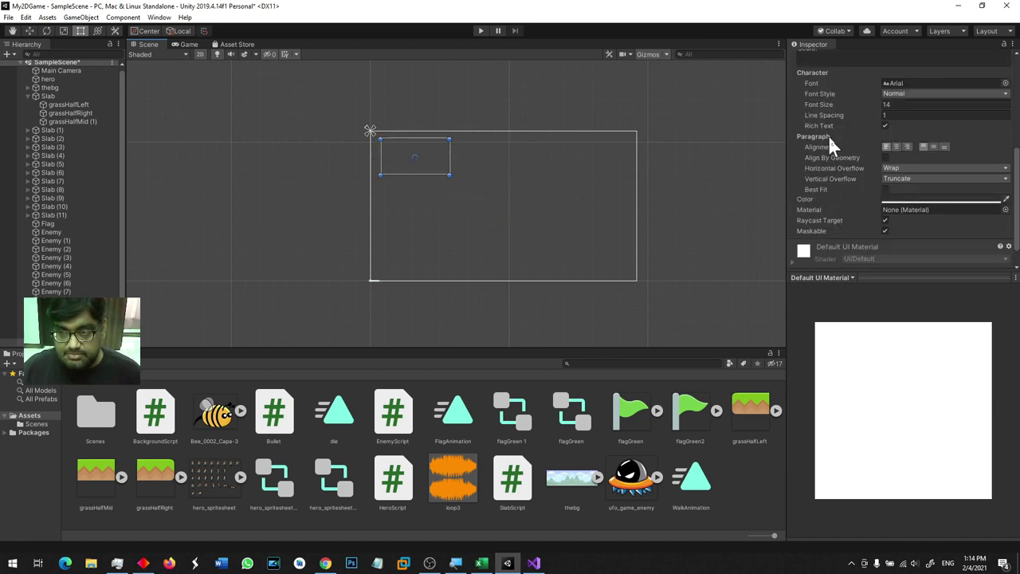
# Enlarge the Score: text to font size 93, colour it yellow FFCB00, and start Play mode.
pyautogui.moveTo(825, 110); pyautogui.dragTo(865, 107)
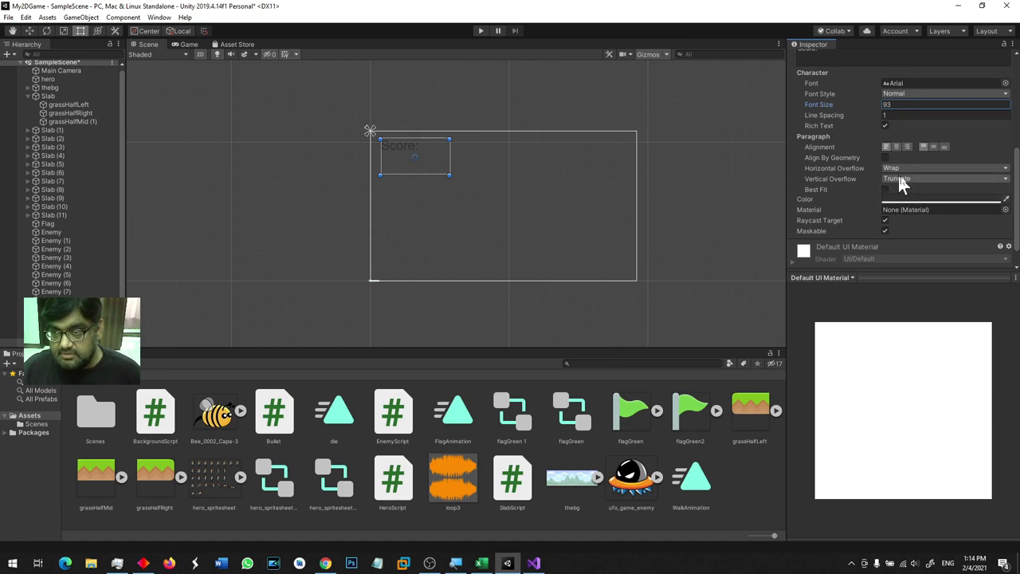
pyautogui.scroll(-1, 850, 214)
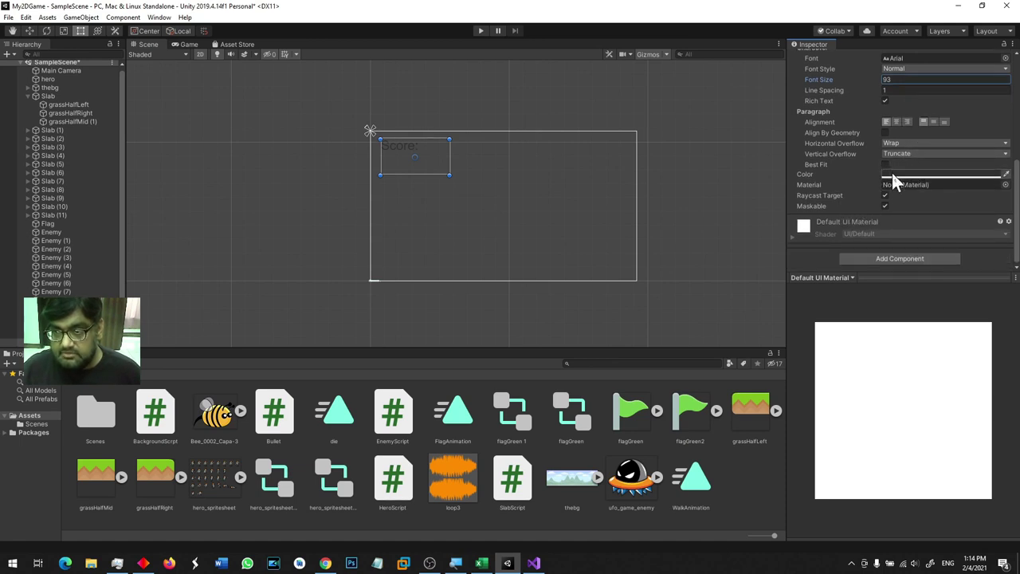
pyautogui.click(891, 173)
pyautogui.moveTo(679, 124)
pyautogui.mouseDown()
pyautogui.moveTo(655, 110)
pyautogui.moveTo(688, 130)
pyautogui.moveTo(699, 121)
pyautogui.mouseUp()
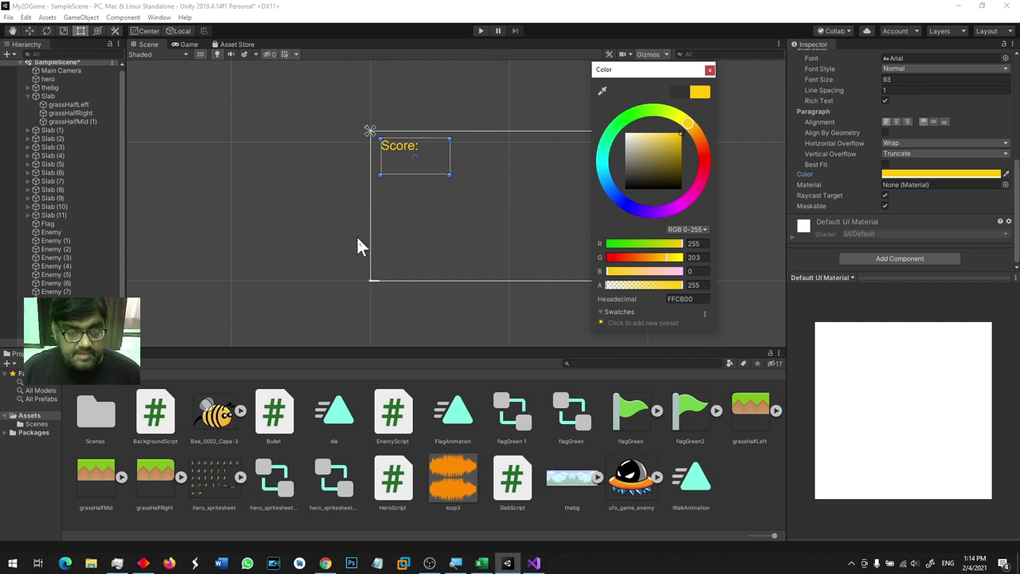
pyautogui.click(448, 177)
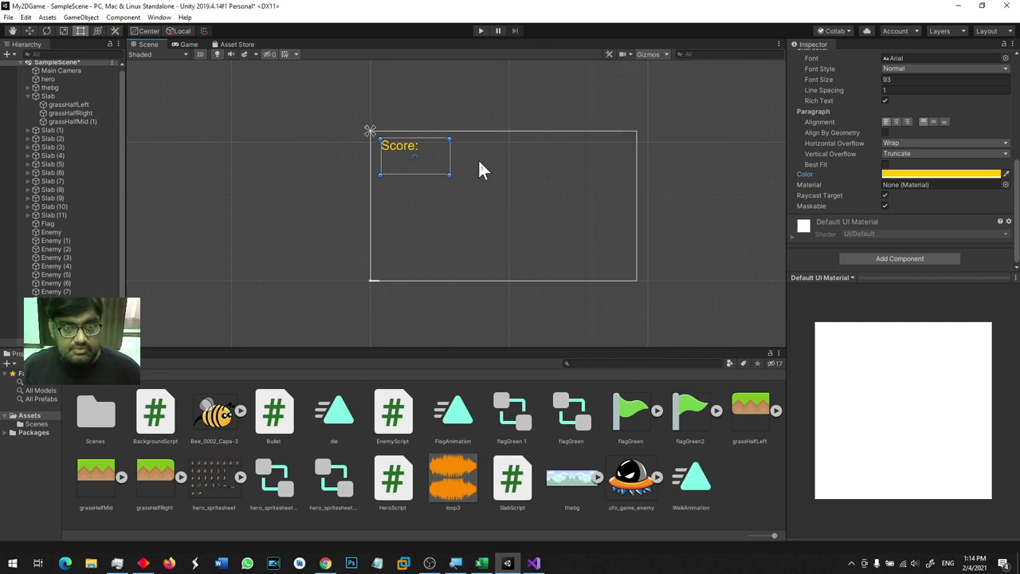
pyautogui.click(481, 31)
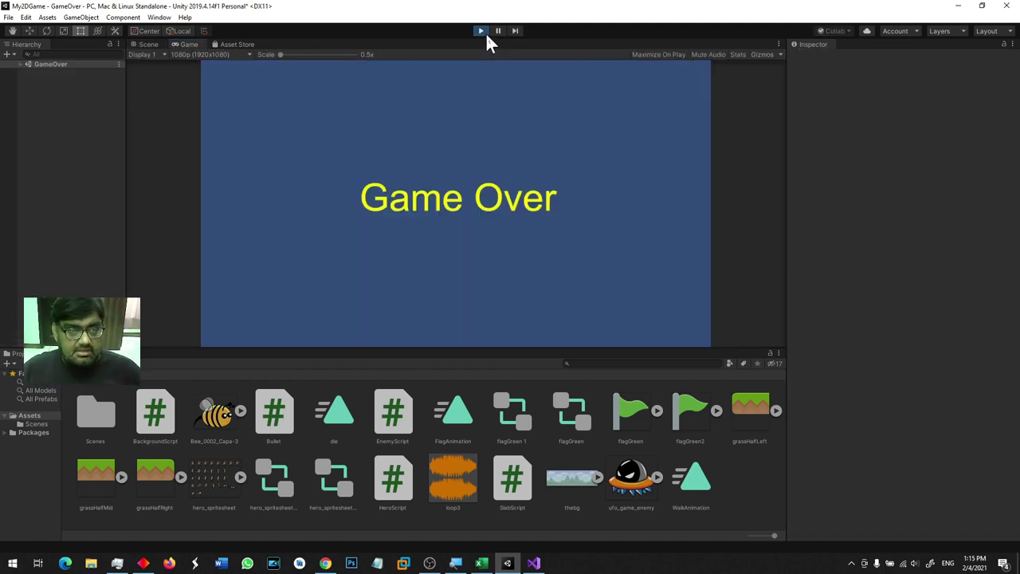
# Stop the game and recolour the Score: text from yellow to a light pink.
pyautogui.click(482, 31)
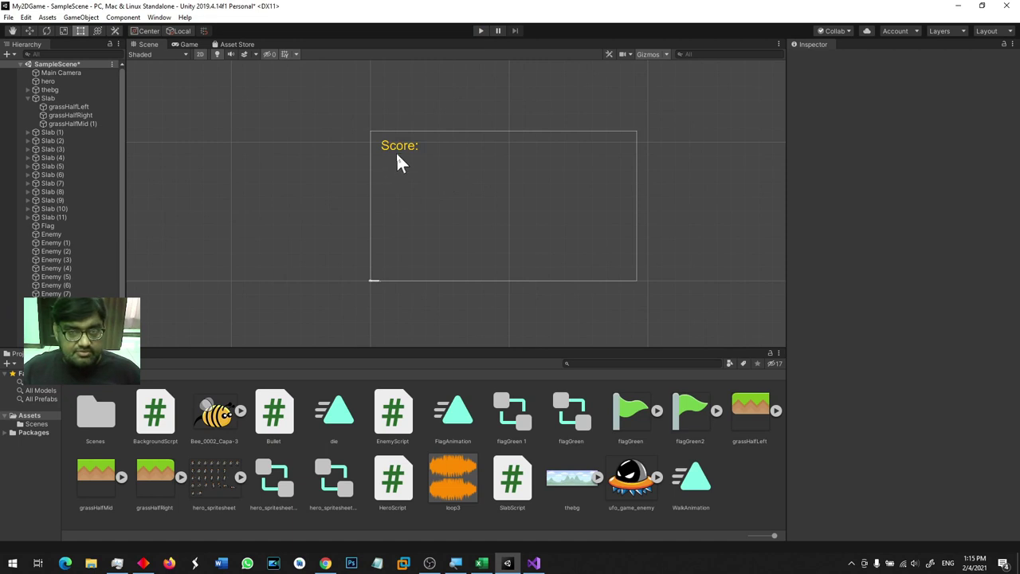
pyautogui.click(399, 148)
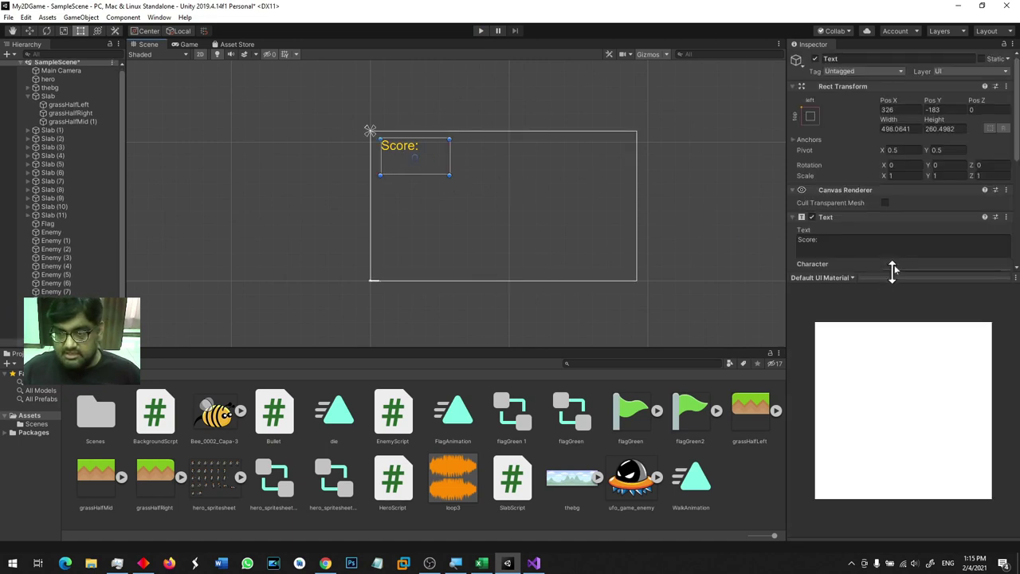
pyautogui.scroll(-5, 897, 255)
pyautogui.click(911, 198)
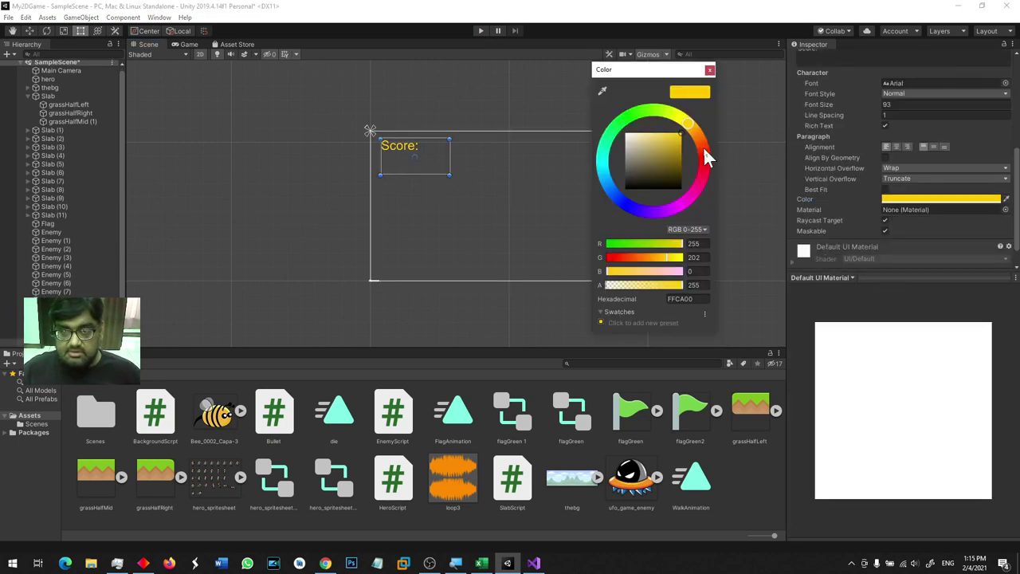
pyautogui.moveTo(707, 151); pyautogui.dragTo(702, 152)
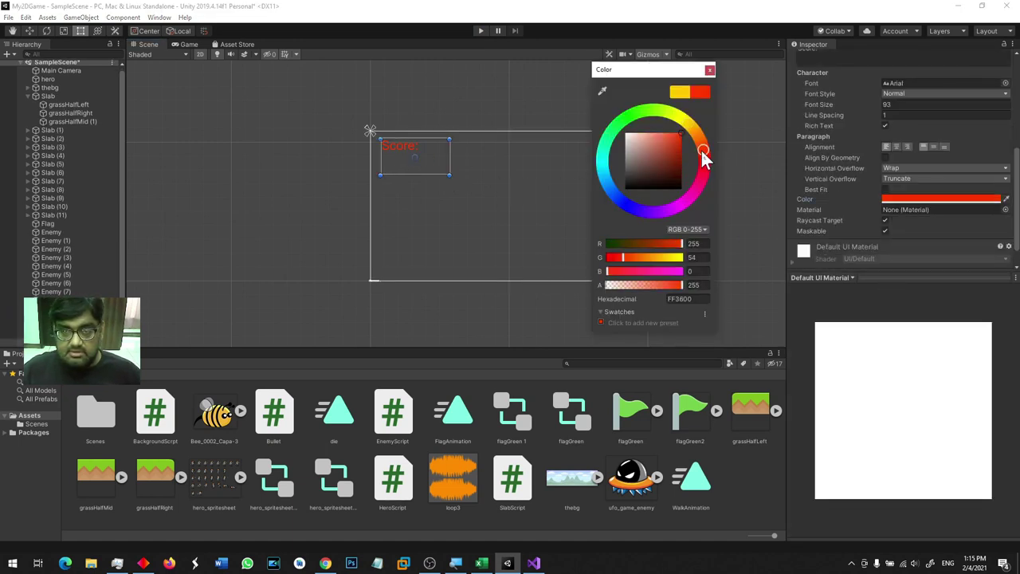
pyautogui.click(644, 211)
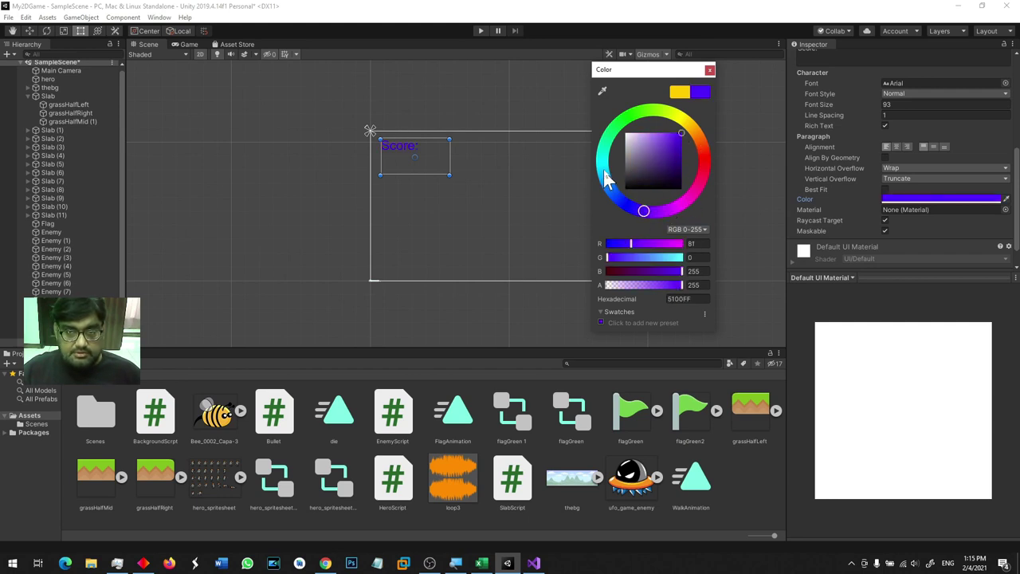
pyautogui.click(692, 194)
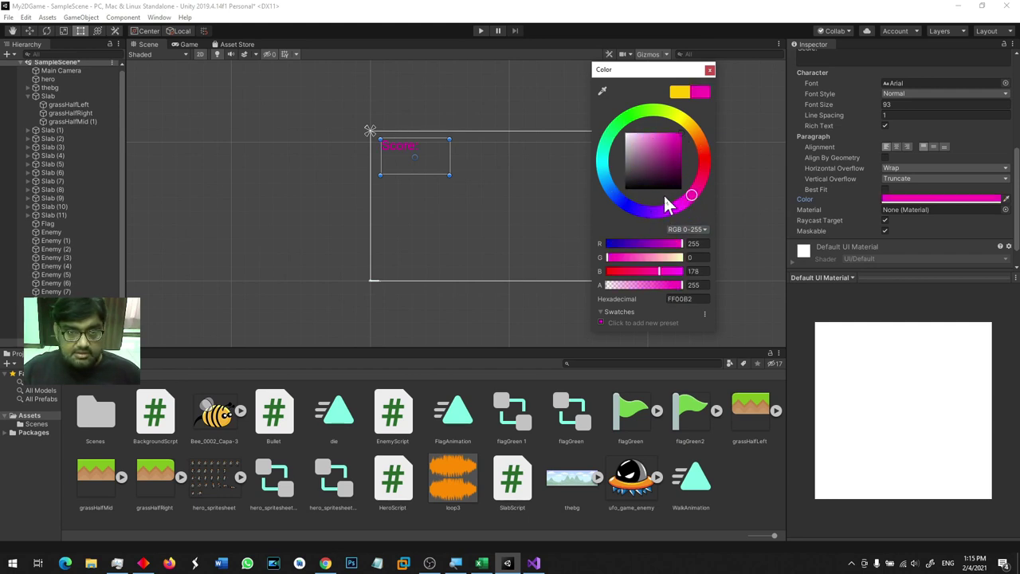
pyautogui.moveTo(672, 182)
pyautogui.mouseDown()
pyautogui.moveTo(665, 143)
pyautogui.moveTo(658, 153)
pyautogui.mouseUp()
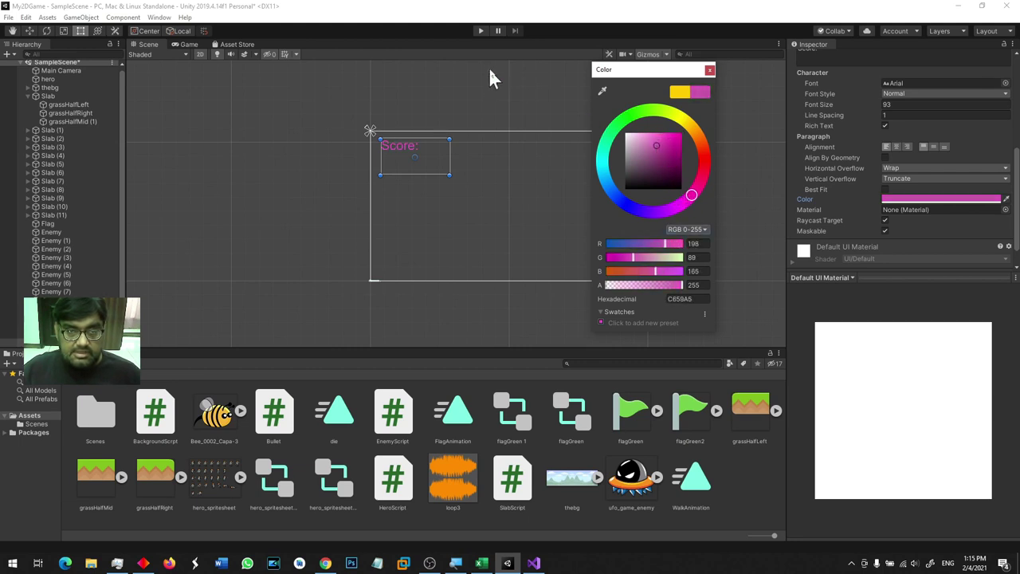
pyautogui.click(614, 171)
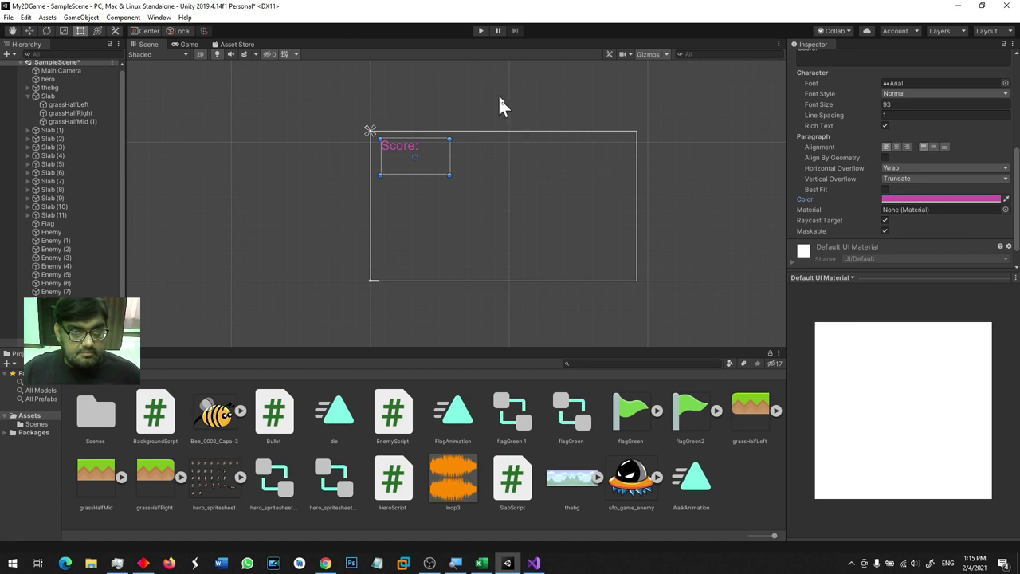
# Play-test the pink score with a jump, then stop and return to Visual Studio.
pyautogui.click(480, 32)
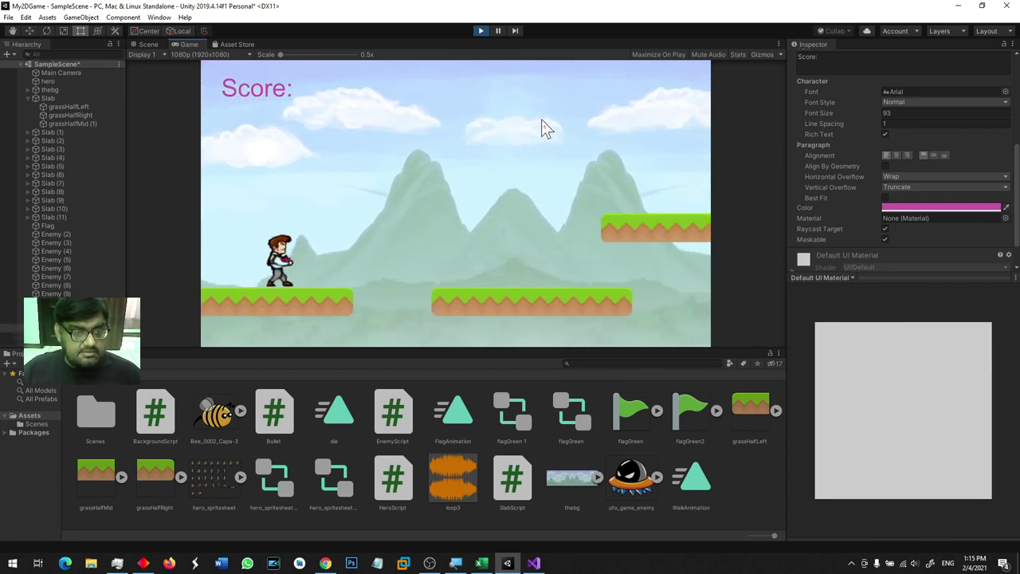
pyautogui.press('space')
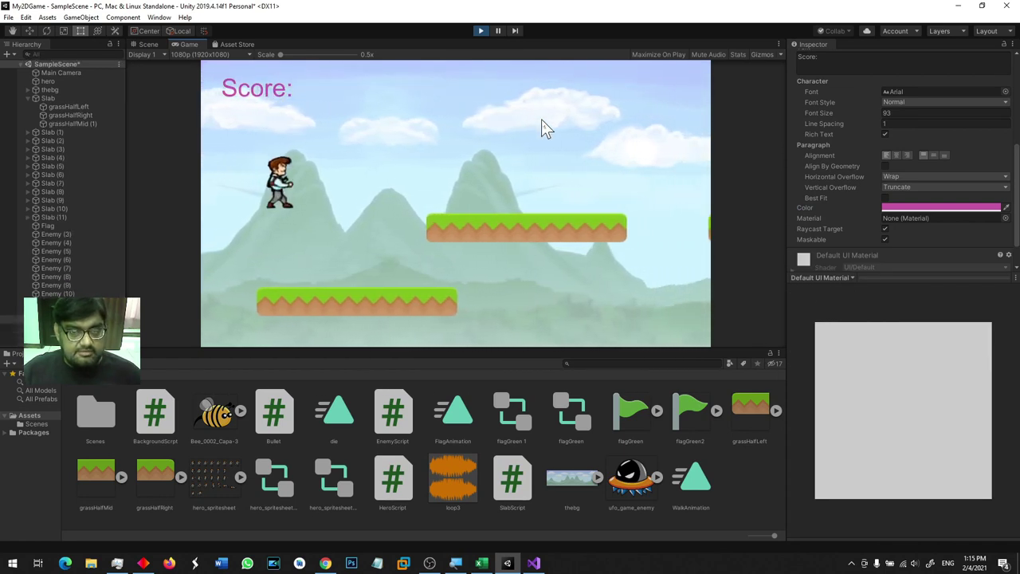
pyautogui.click(481, 31)
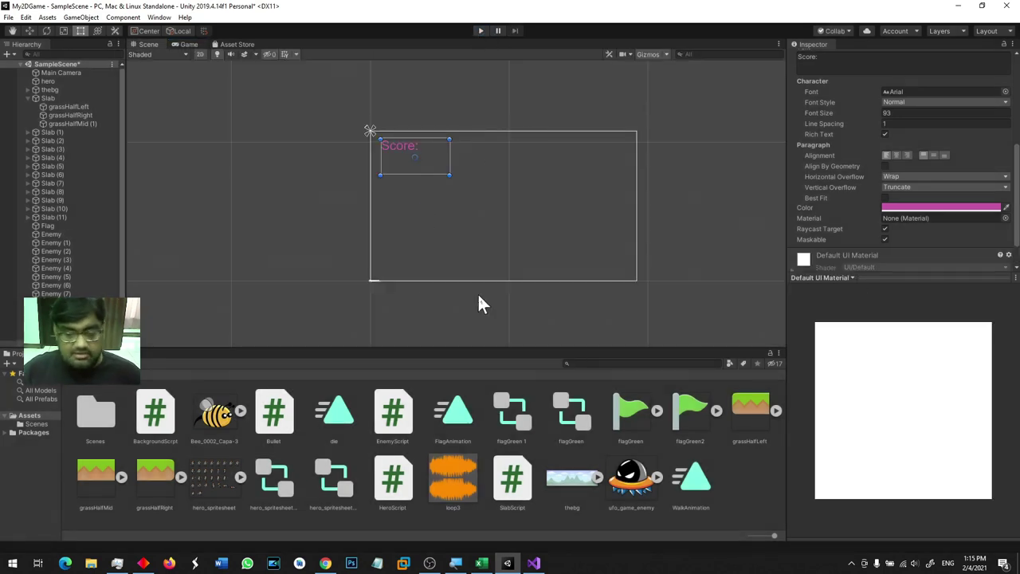
pyautogui.click(533, 562)
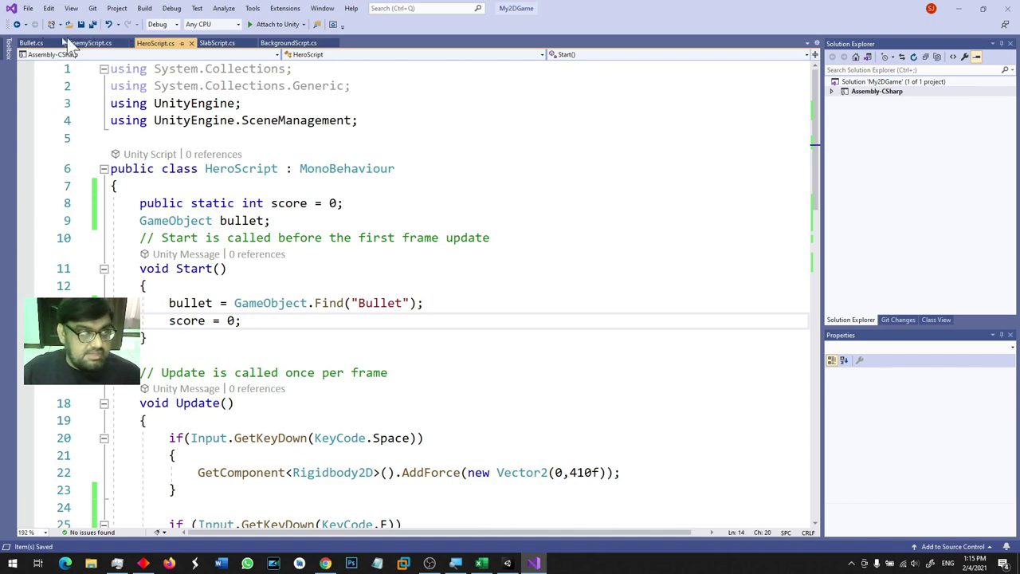
# In EnemyScript.cs, add HeroScript.score++ right after the Destroy call in OnCollisionEnter2D.
pyautogui.click(89, 43)
pyautogui.scroll(3, 363, 344)
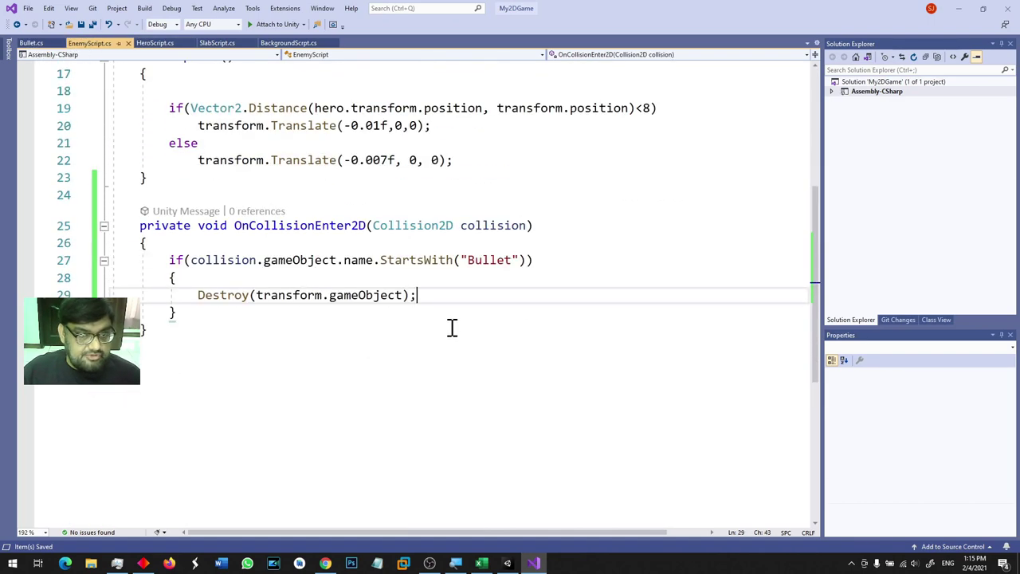
pyautogui.doubleClick(480, 262)
pyautogui.click(461, 295)
pyautogui.press('Return')
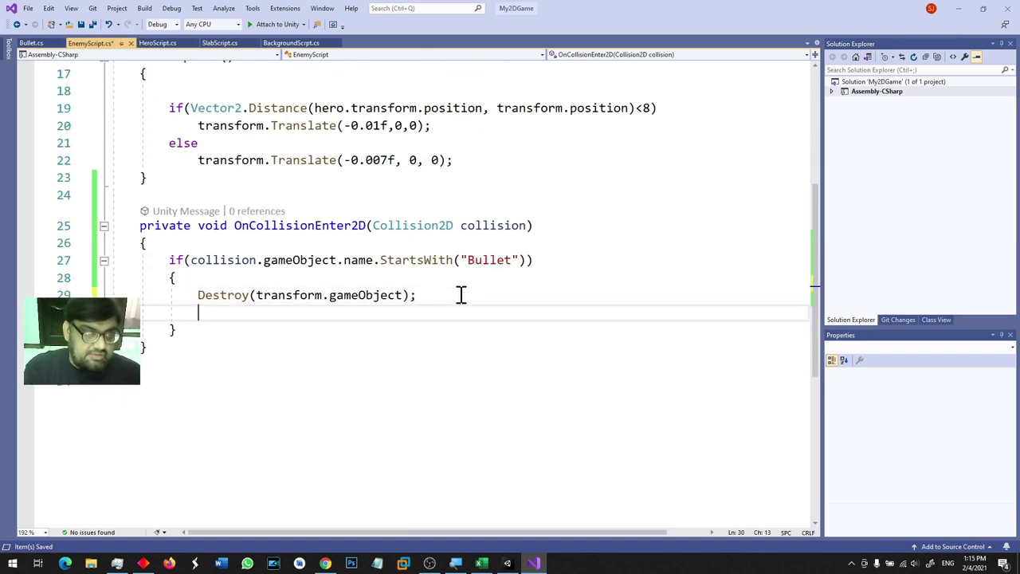
pyautogui.write('Hero')
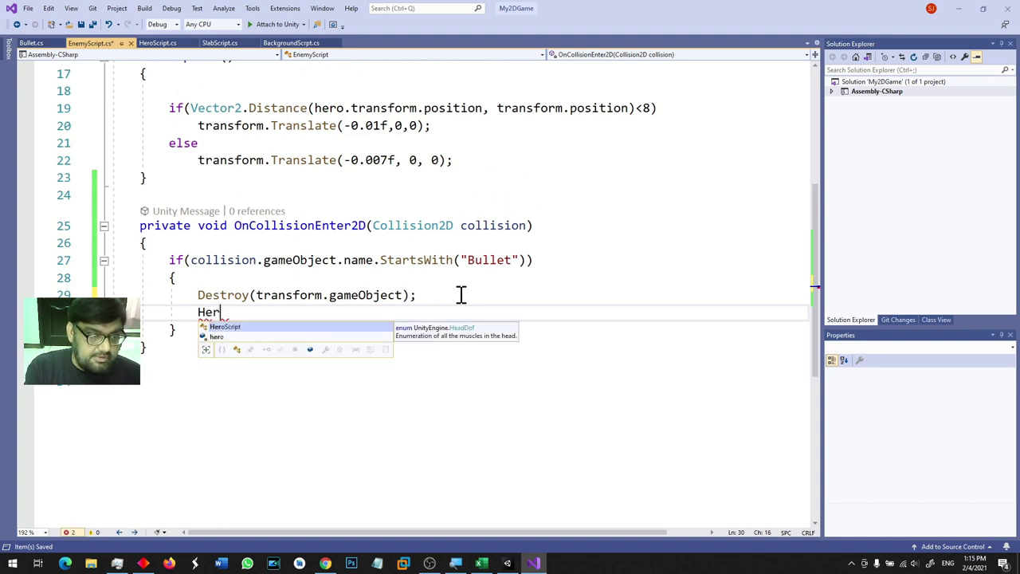
pyautogui.write('Script.sc')
pyautogui.press('Tab')
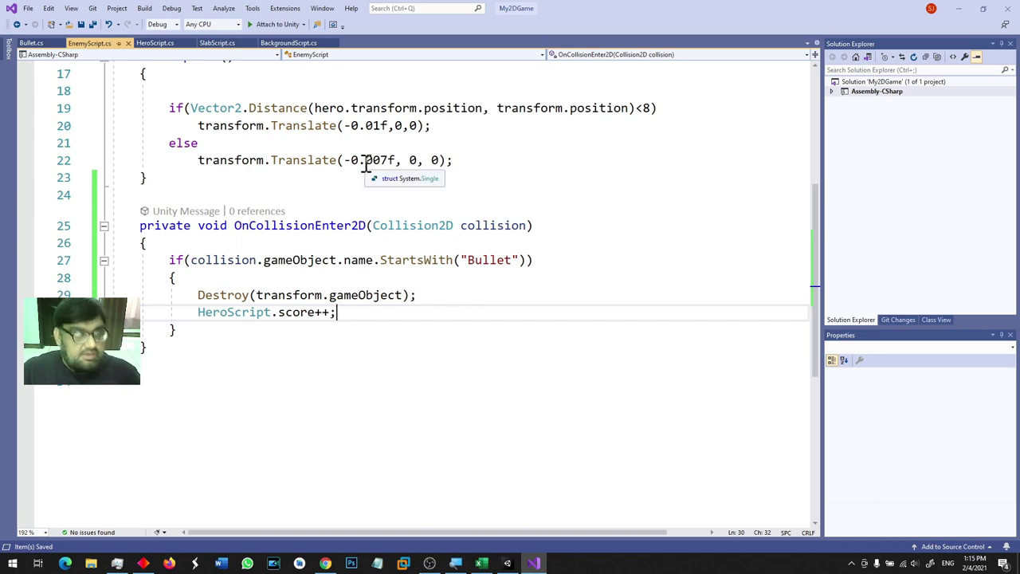
pyautogui.scroll(4, 544, 318)
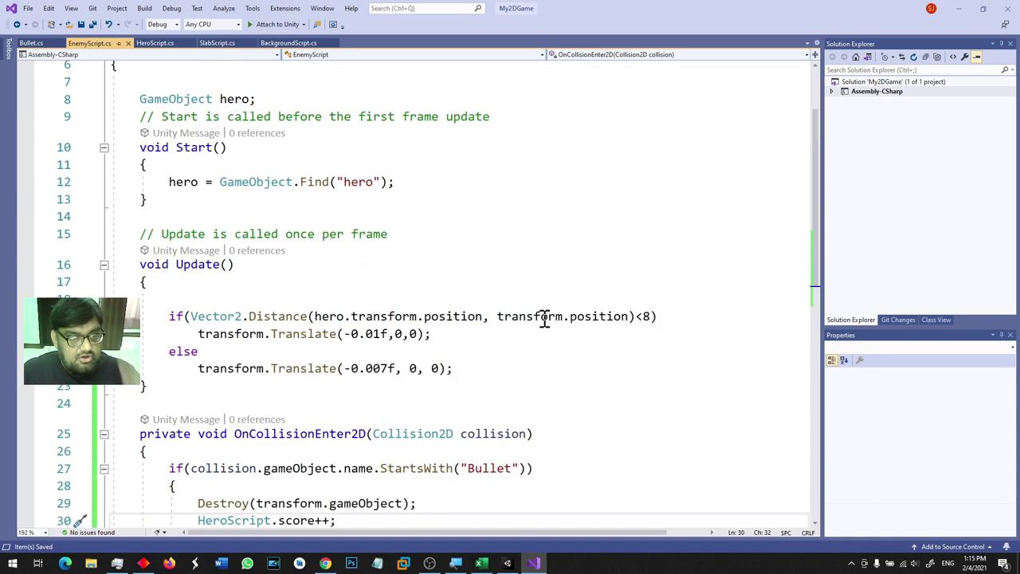
pyautogui.scroll(1, 544, 318)
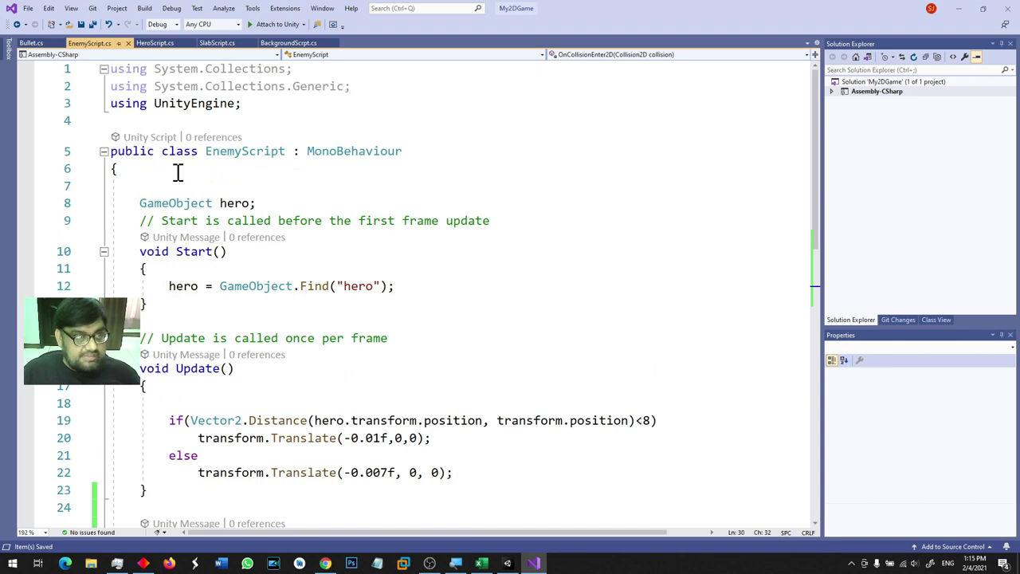
pyautogui.click(158, 44)
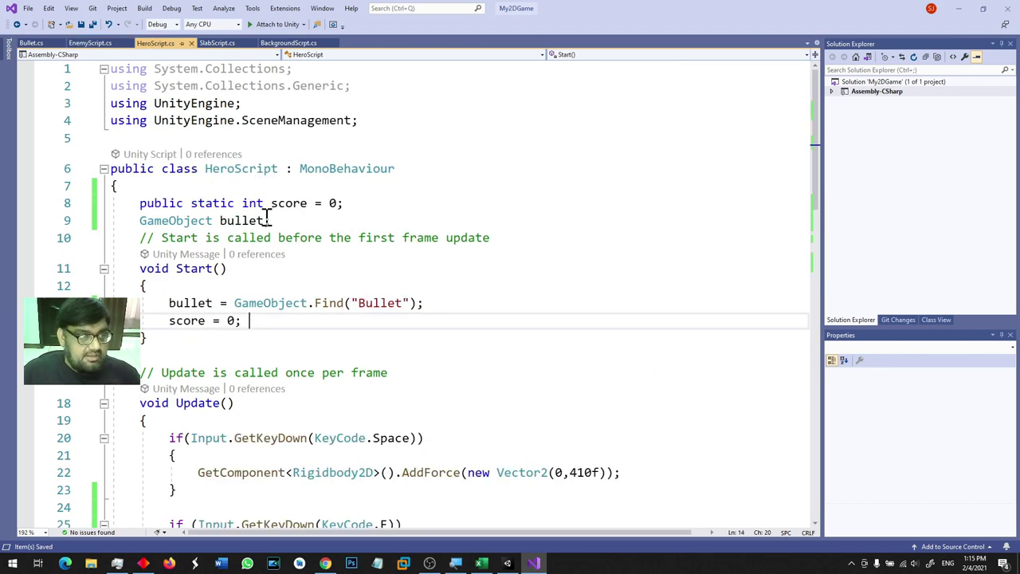
# Declare a public UnityEngine.UI.Text myscore field below the bullet declaration in HeroScript.cs.
pyautogui.click(372, 220)
pyautogui.press('Return')
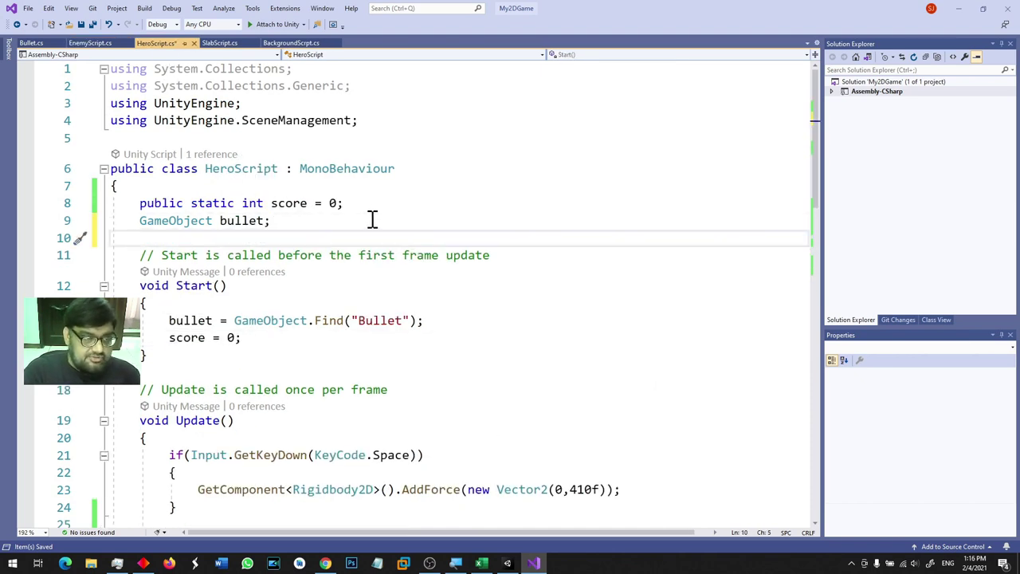
pyautogui.write('G')
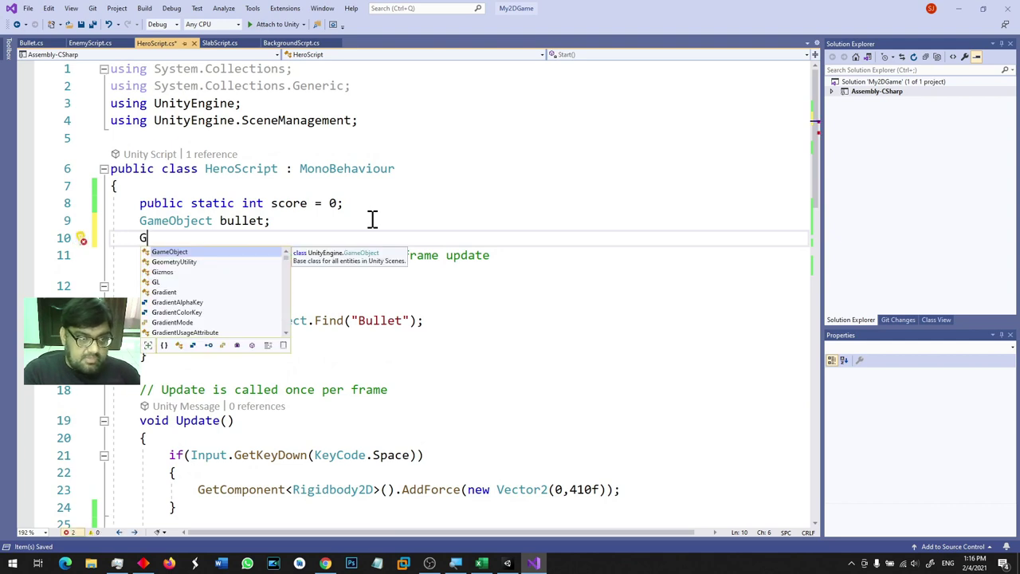
pyautogui.press('BackSpace')
pyautogui.write('Text')
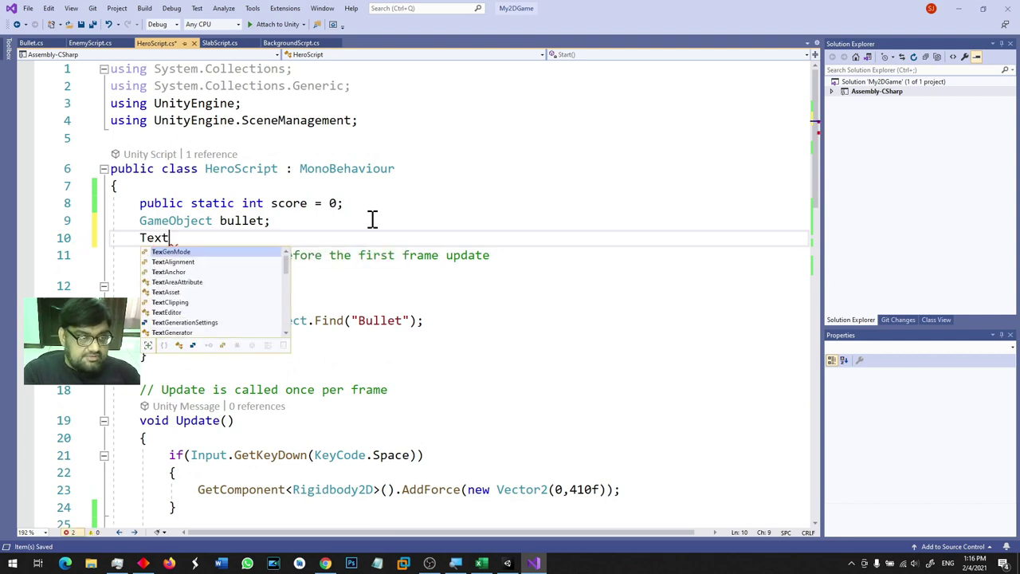
pyautogui.write('Alignment')
pyautogui.hotkey('shift', 'Home')
pyautogui.write('Un')
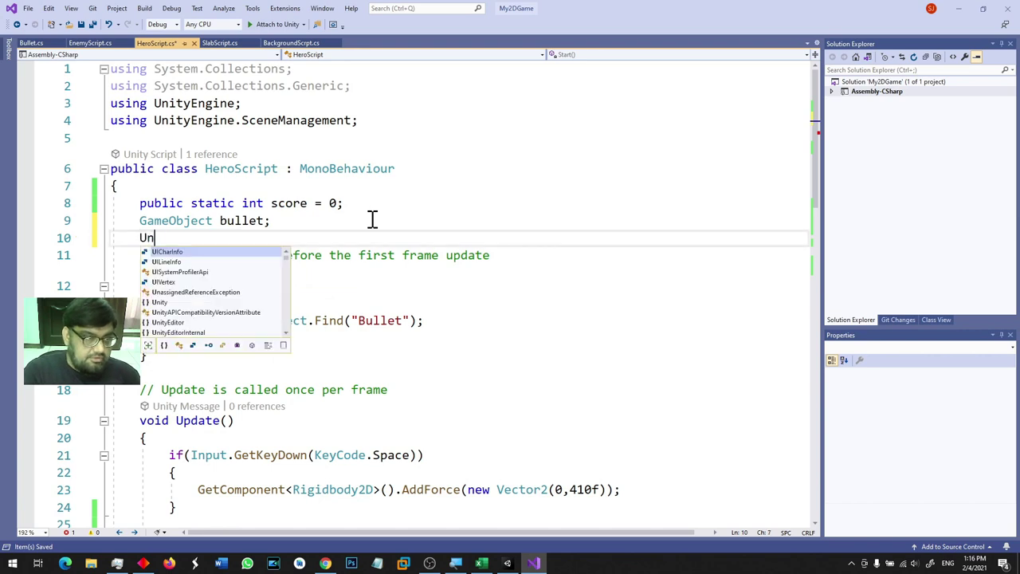
pyautogui.write('ityEngine.UI.Text myscore;')
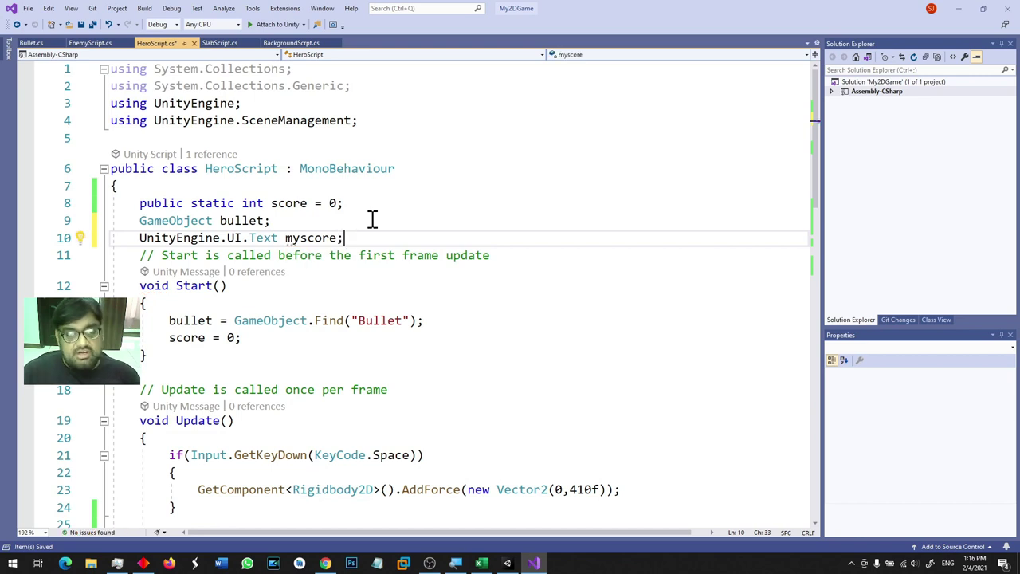
pyautogui.click(141, 237)
pyautogui.write('public')
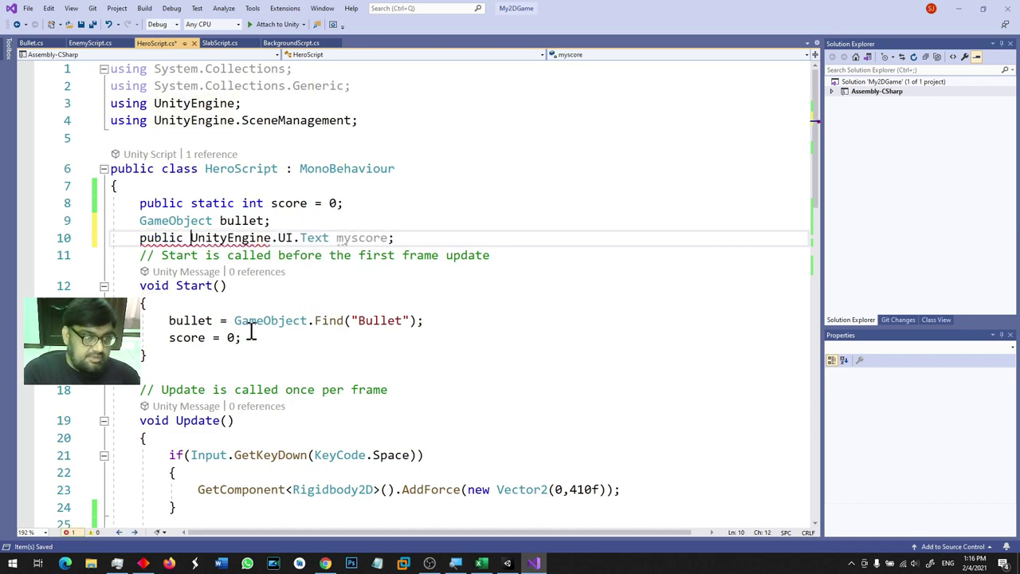
# Add myscore.text = "Score: " + score; at the end of Update and recheck the declaration.
pyautogui.scroll(-2, 329, 392)
pyautogui.scroll(-4, 328, 397)
pyautogui.click(267, 358)
pyautogui.press('BackSpace')
pyautogui.write('mysc')
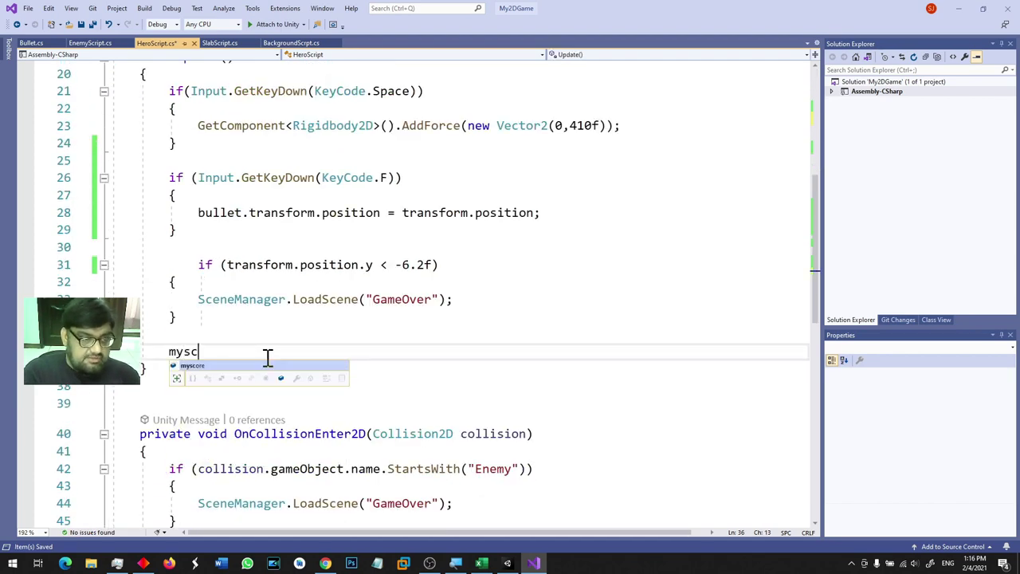
pyautogui.write('ore.text = "S')
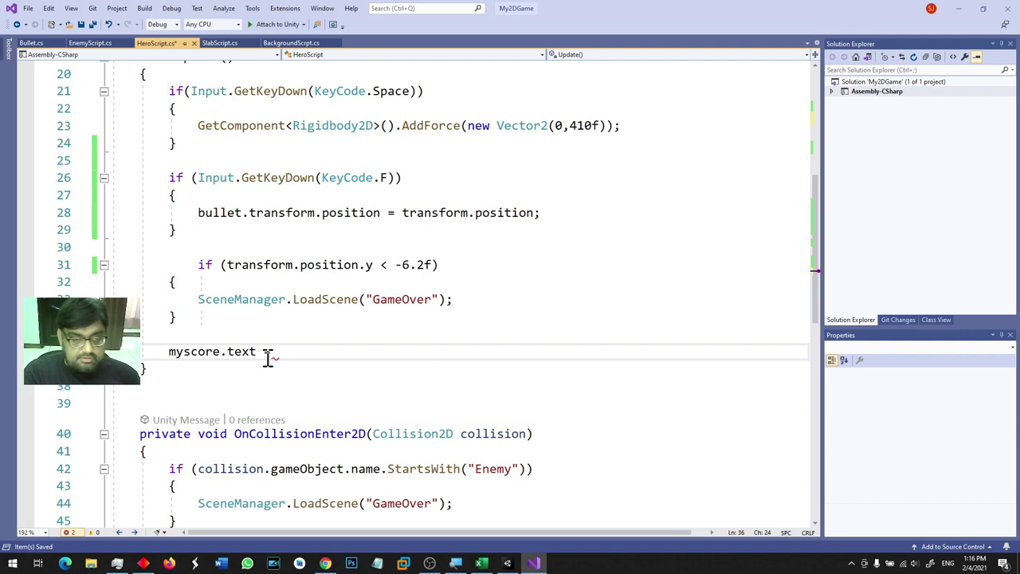
pyautogui.write('core:')
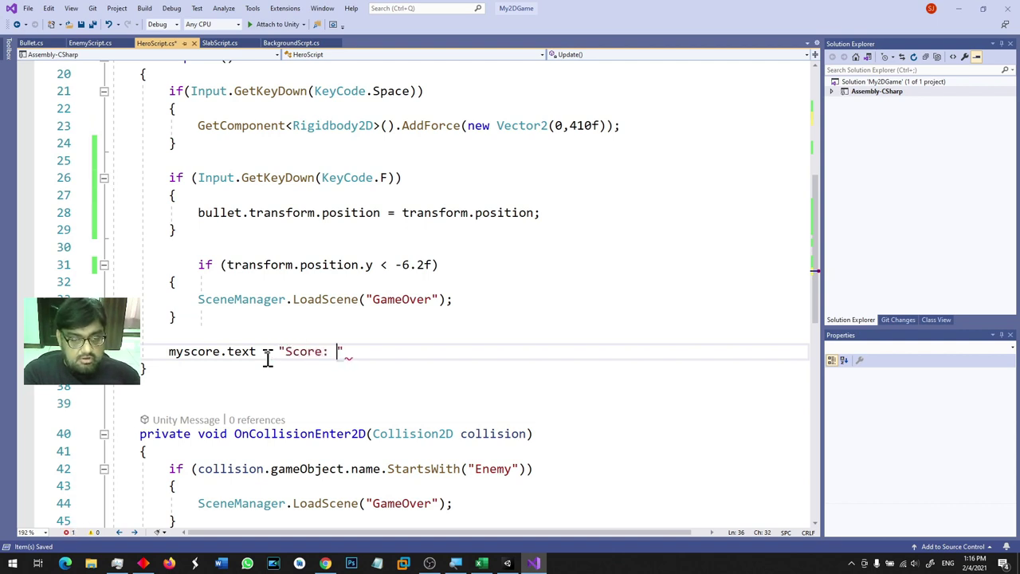
pyautogui.write(' " + score;')
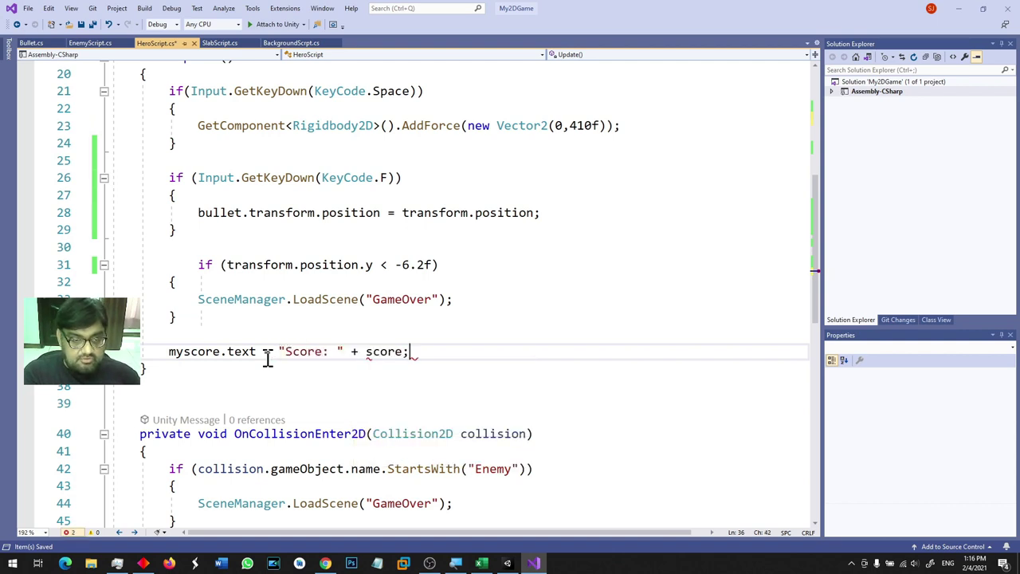
pyautogui.click(192, 351)
pyautogui.scroll(5, 279, 369)
pyautogui.scroll(2, 271, 364)
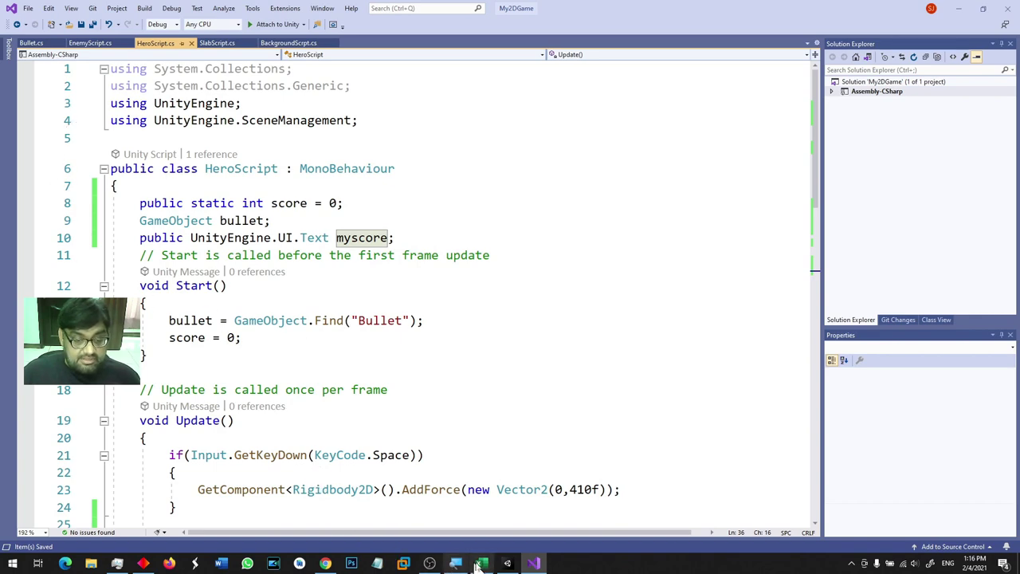
pyautogui.click(502, 567)
# Select the hero in the Hierarchy and locate its Hero Script component.
pyautogui.click(285, 272)
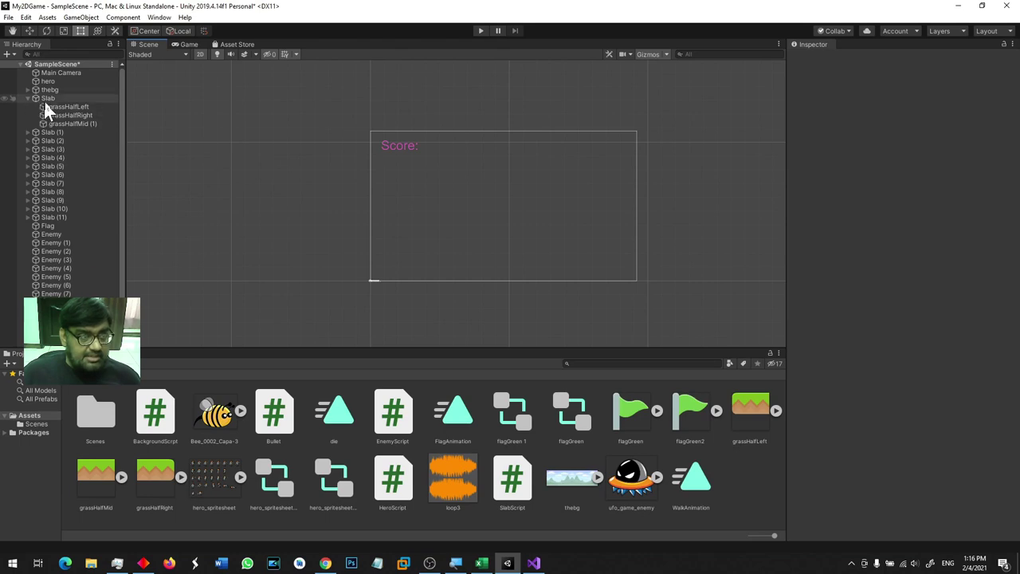
pyautogui.click(53, 80)
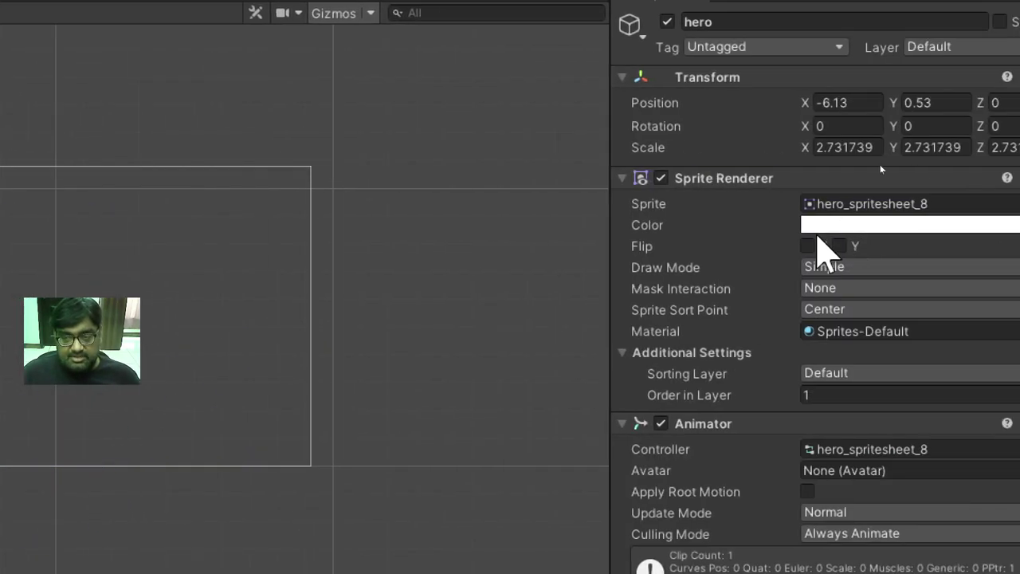
pyautogui.scroll(-8, 734, 433)
pyautogui.scroll(-5, 734, 438)
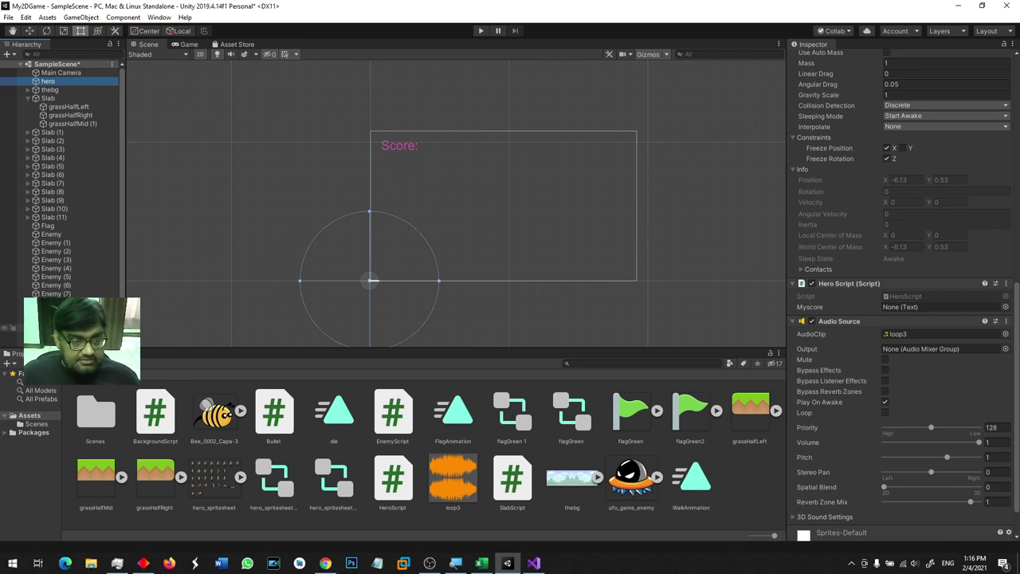
pyautogui.click(407, 151)
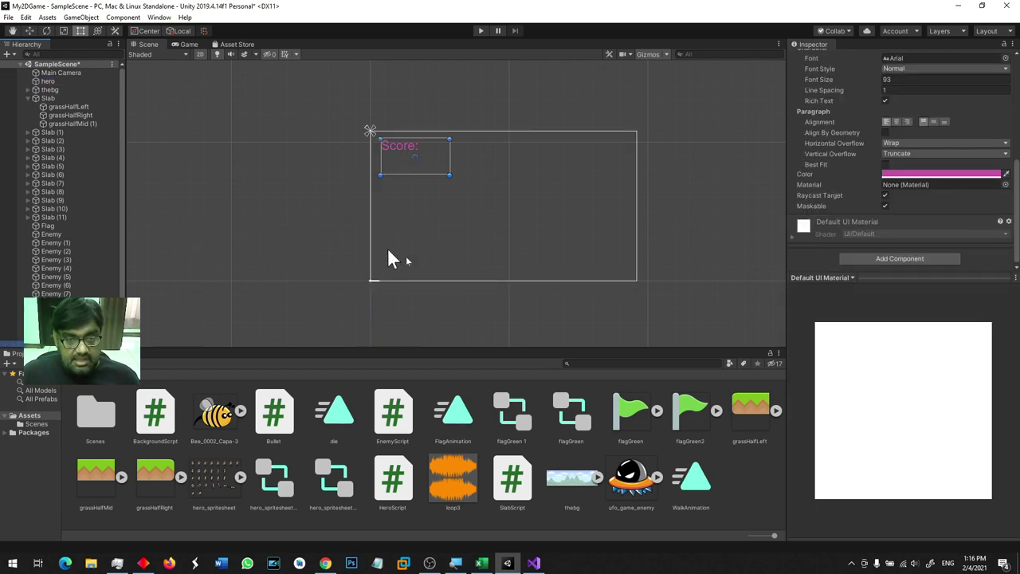
pyautogui.click(49, 81)
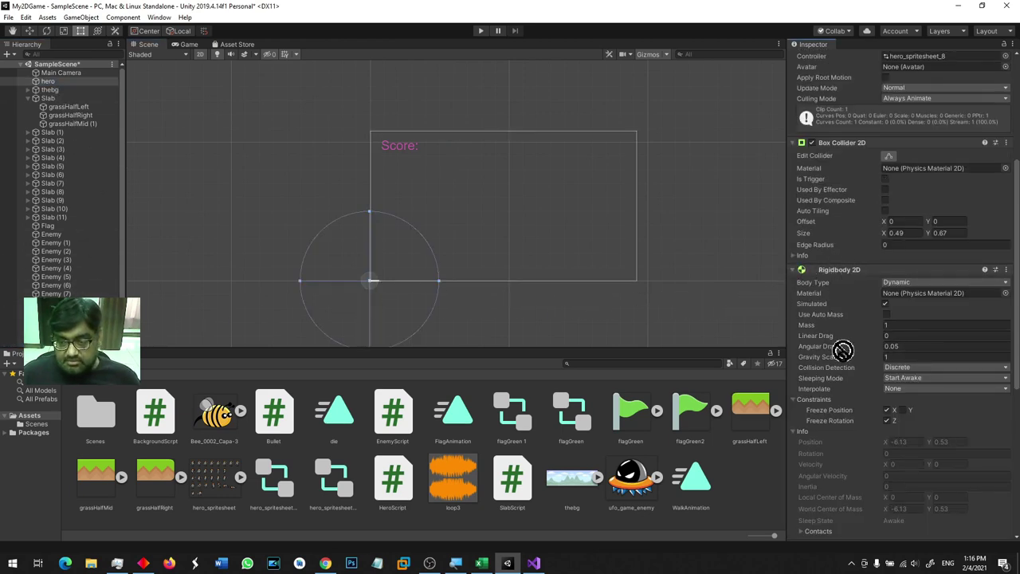
# Assign the Score Text object to the hero's Myscore slot and run the game.
pyautogui.scroll(-5, 853, 510)
pyautogui.scroll(-1, 857, 478)
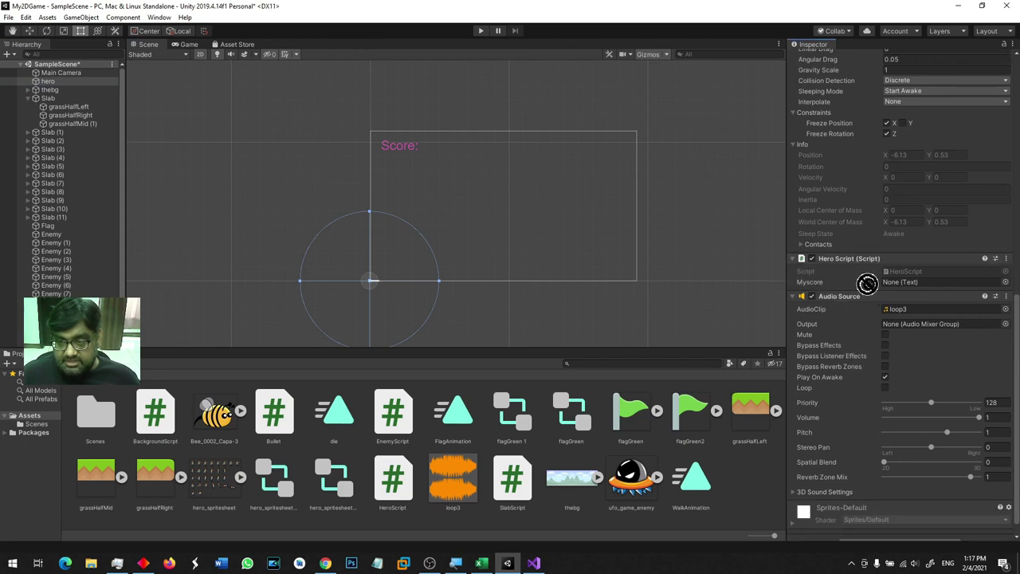
pyautogui.moveTo(867, 283); pyautogui.dragTo(922, 291)
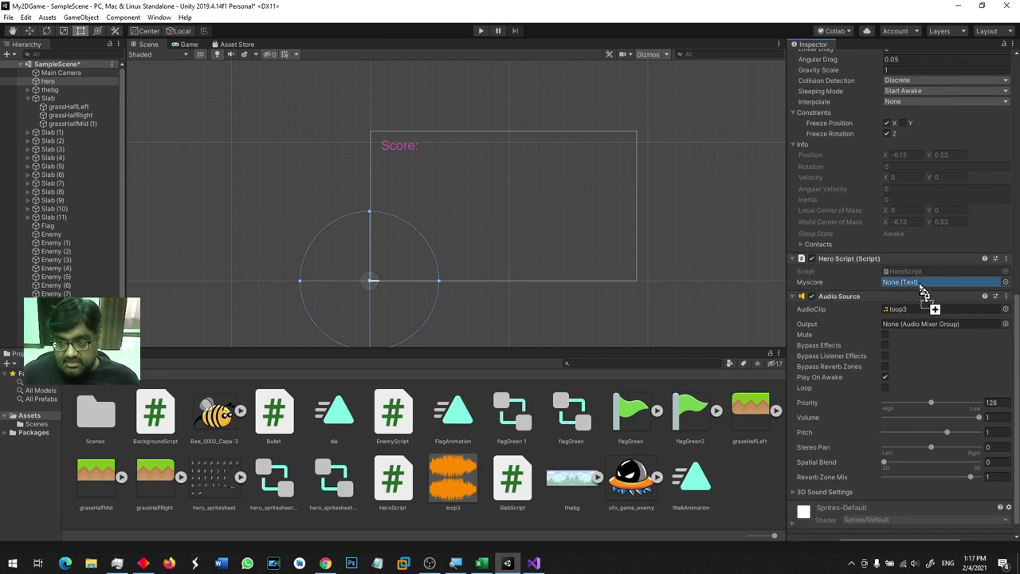
pyautogui.moveTo(922, 291); pyautogui.dragTo(923, 292)
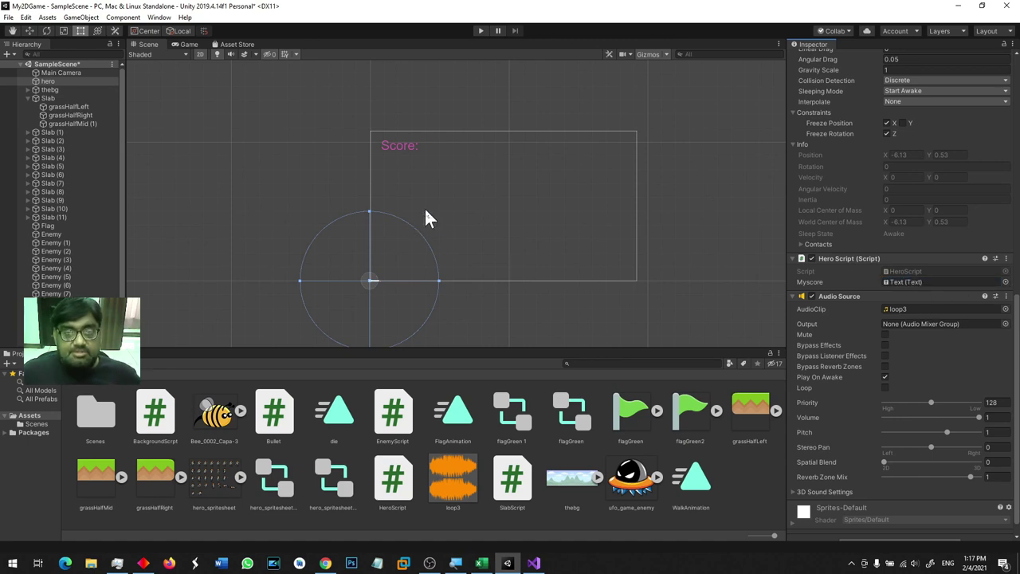
pyautogui.click(481, 32)
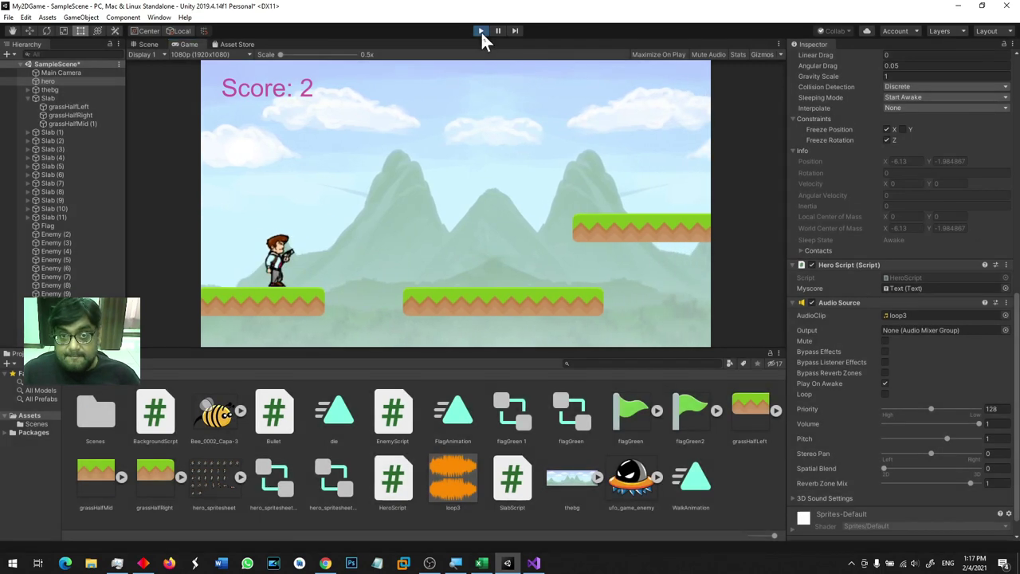
# Restart Play mode, shoot an enemy and jump to watch the score rise, then stop.
pyautogui.click(481, 31)
pyautogui.click(183, 44)
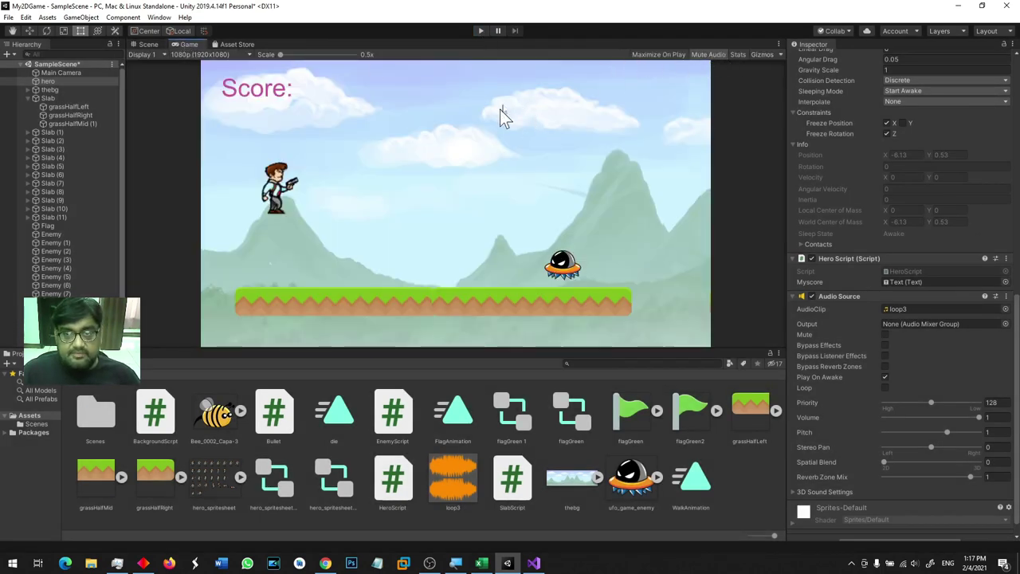
pyautogui.click(483, 32)
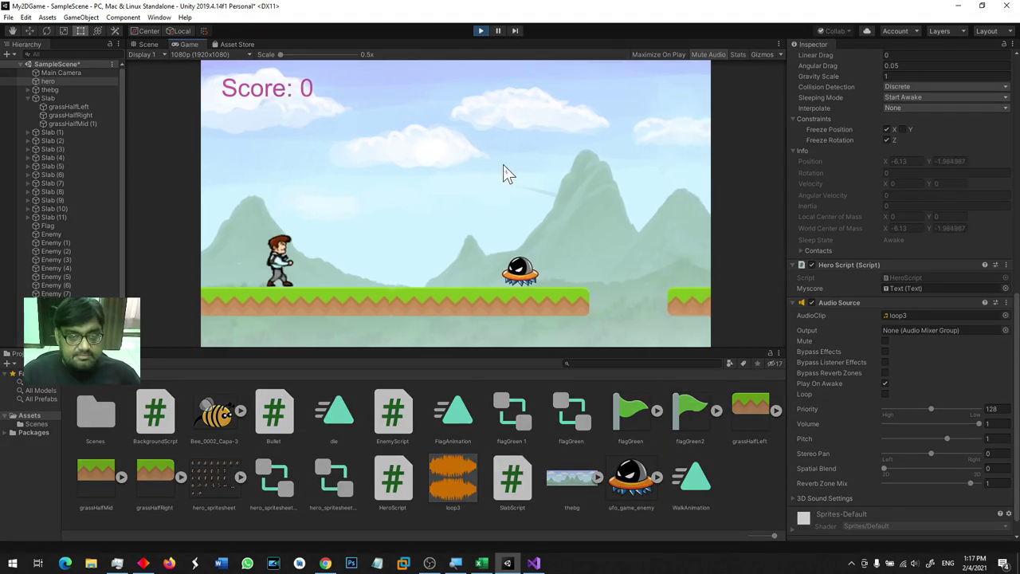
pyautogui.press('space')
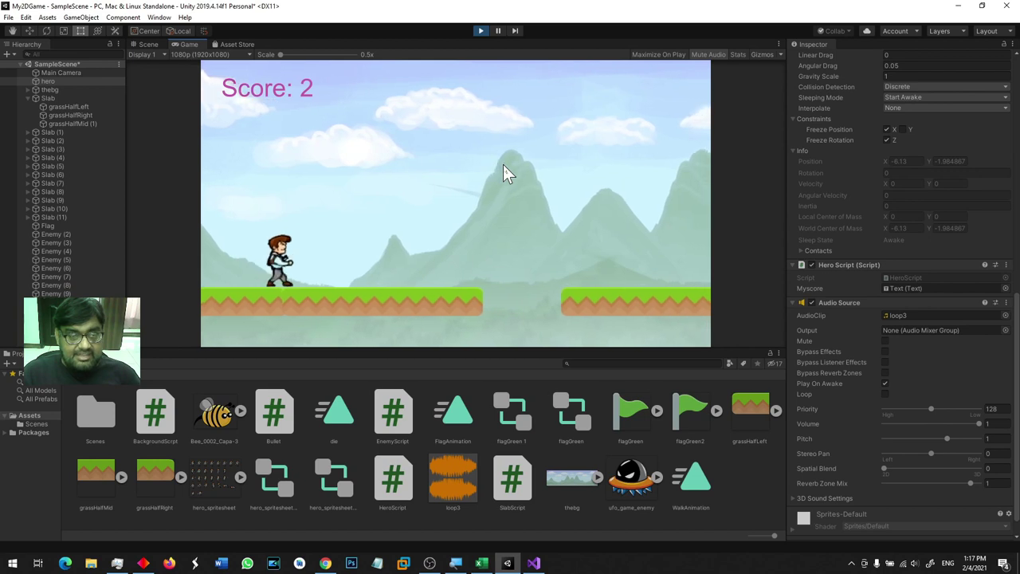
pyautogui.press('space')
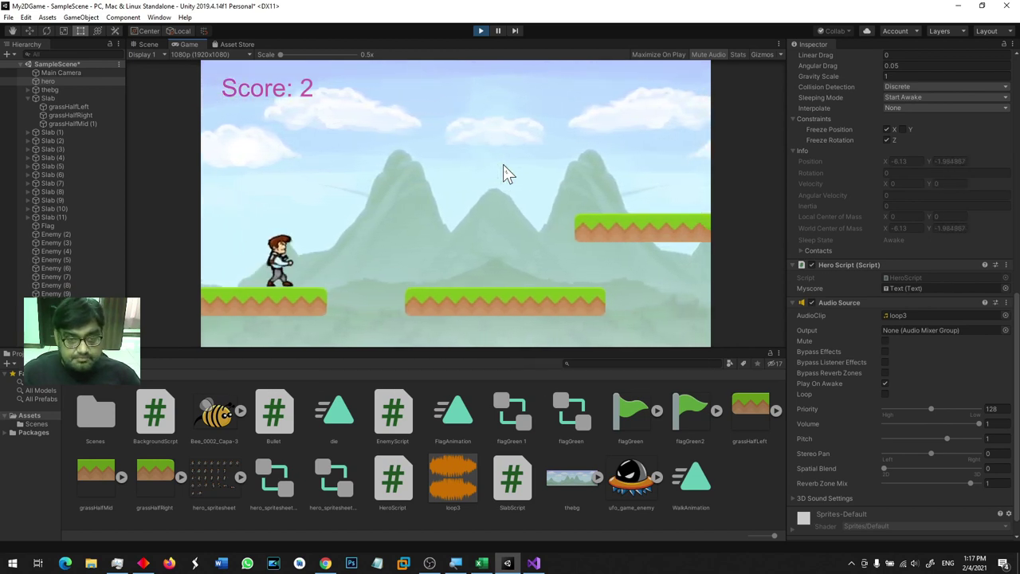
pyautogui.press('space')
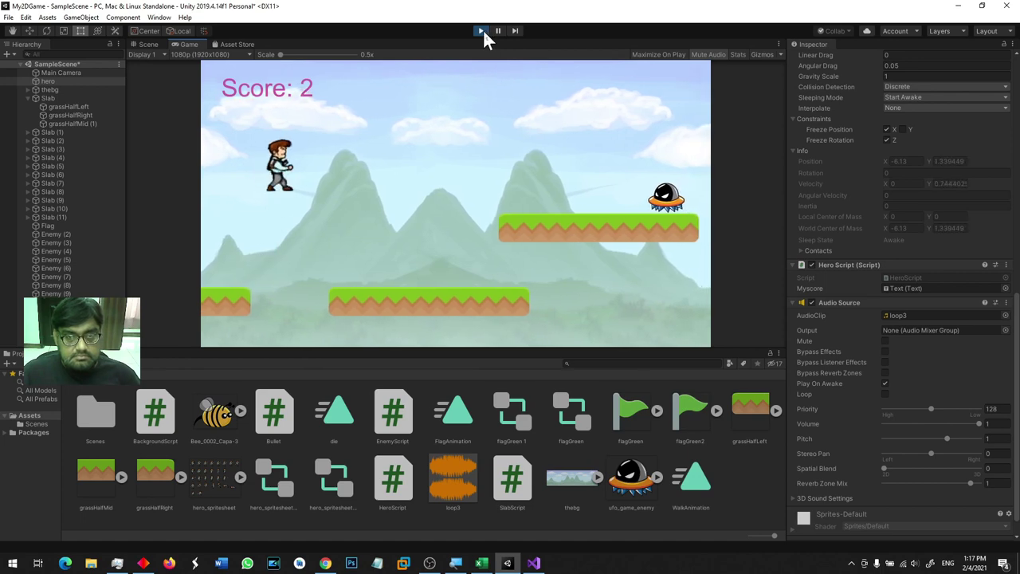
pyautogui.click(481, 31)
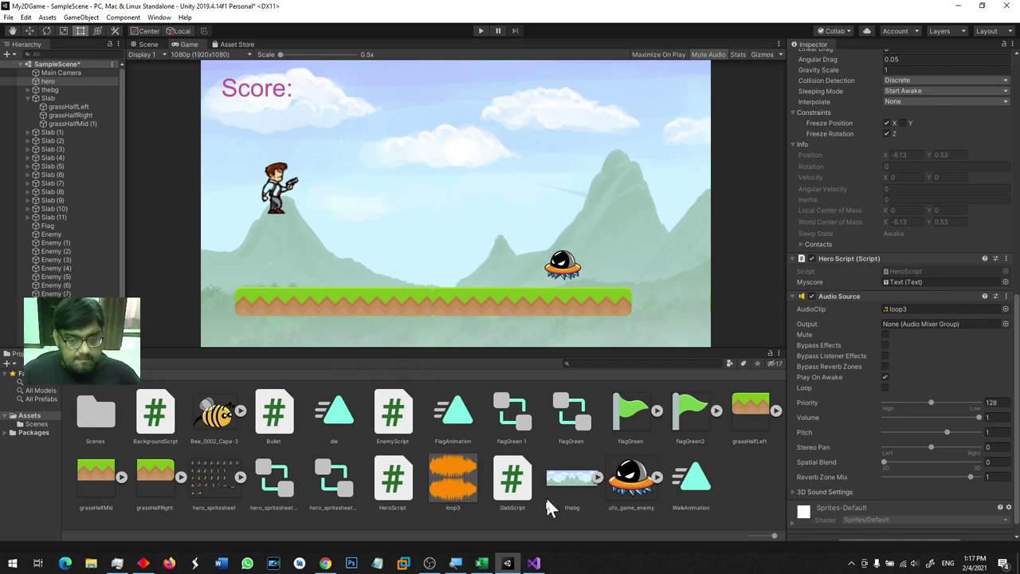
# Run the game again, moving right and jumping until Game Over at Score: 1, then stop.
pyautogui.click(481, 31)
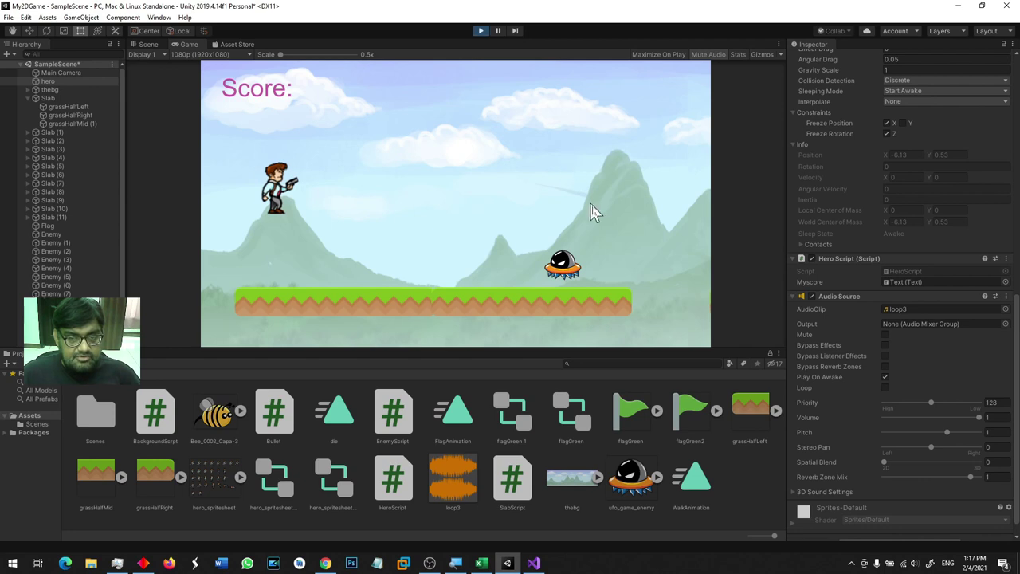
pyautogui.press('Right')
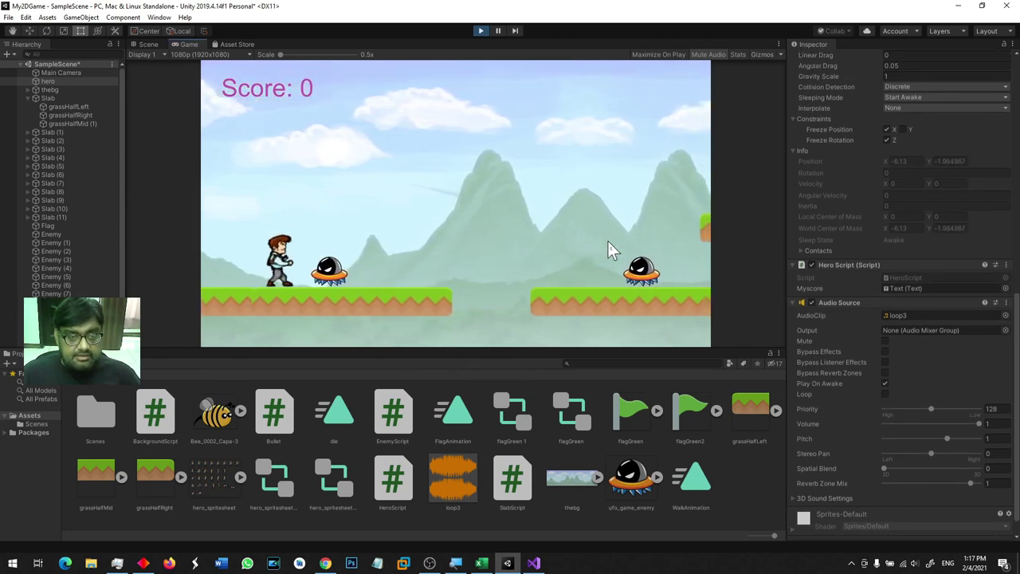
pyautogui.press('space')
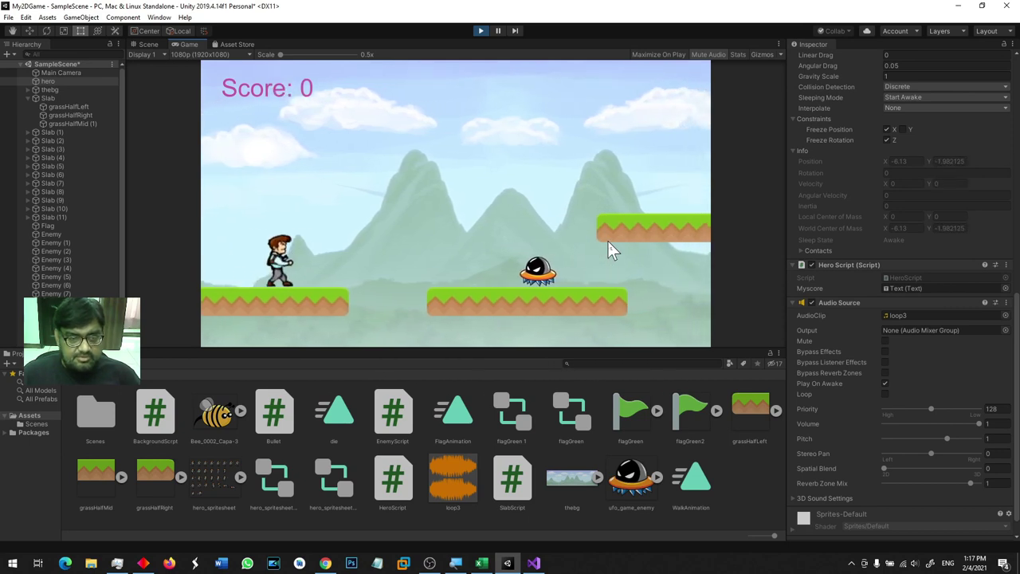
pyautogui.click(608, 241)
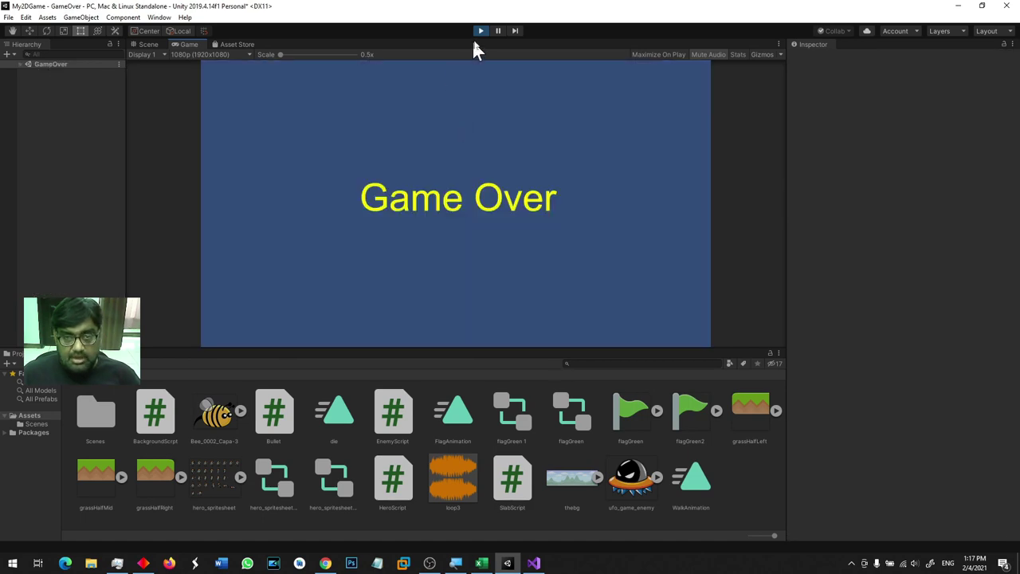
pyautogui.click(480, 30)
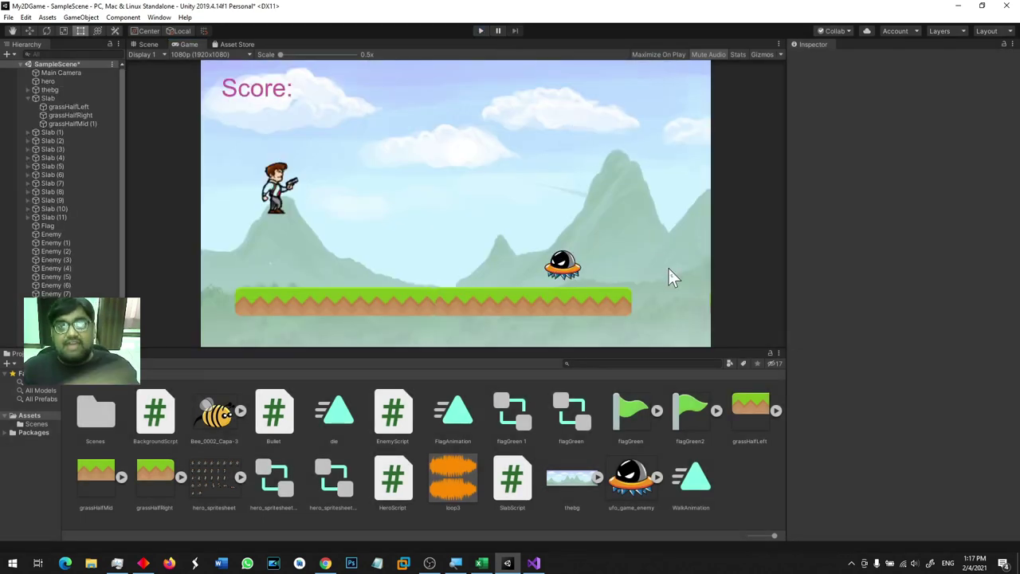